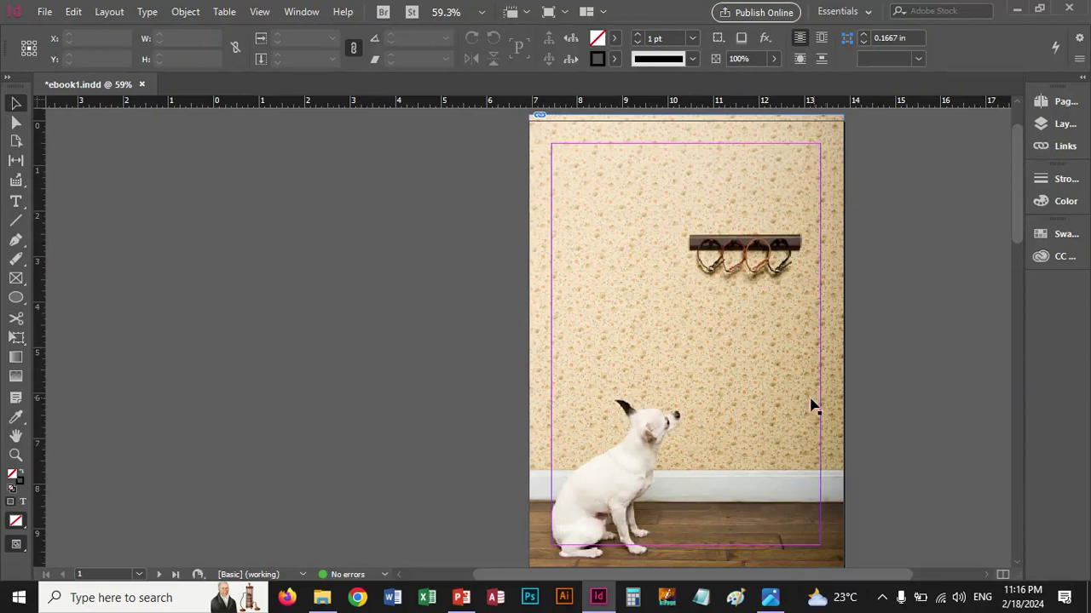
Scroll down from page 1 to the pages 2–3 spread with the cat photo under the text columns
{"action": "scroll", "coordinate": [810, 406], "scroll_direction": "down", "scroll_amount": 10}
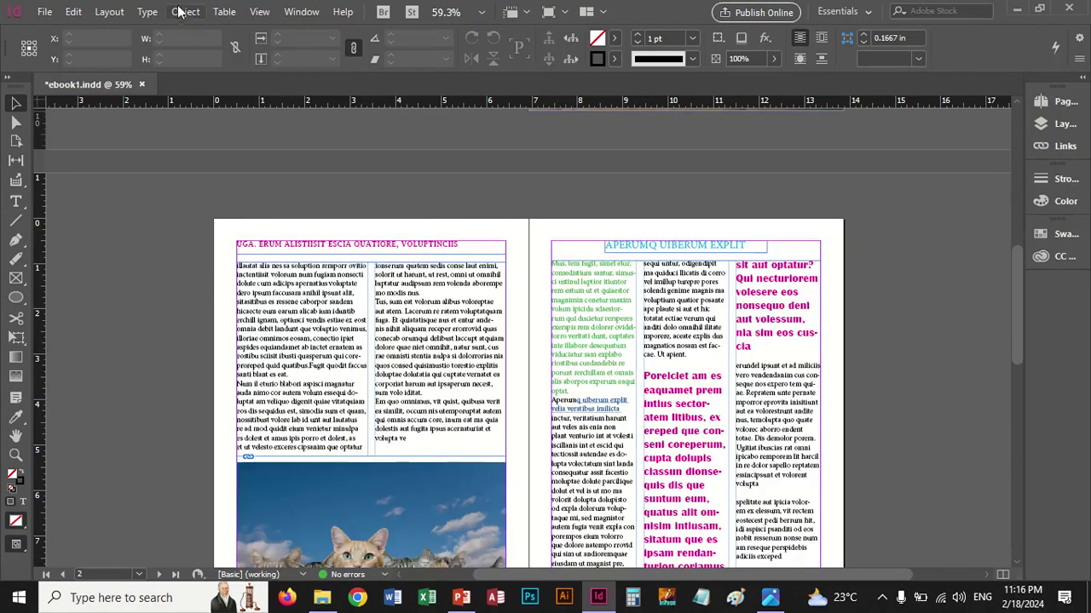
Duplicate the cat photo with a 0.25 in horizontal Move offset and drag the copy up over page 2's text
{"action": "left_click", "coordinate": [184, 12]}
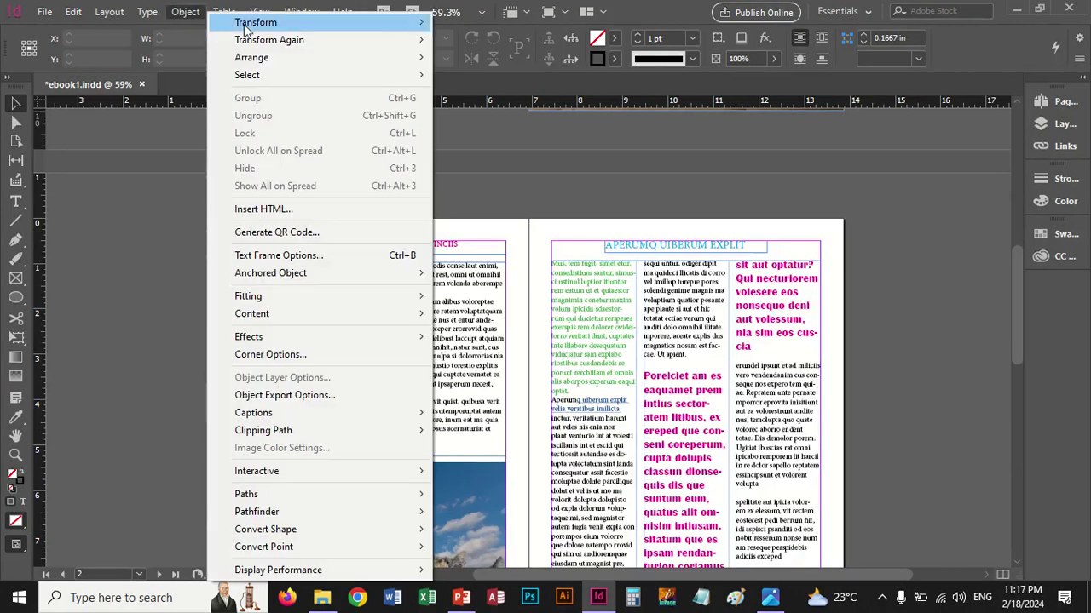
{"action": "mouse_move", "coordinate": [245, 30]}
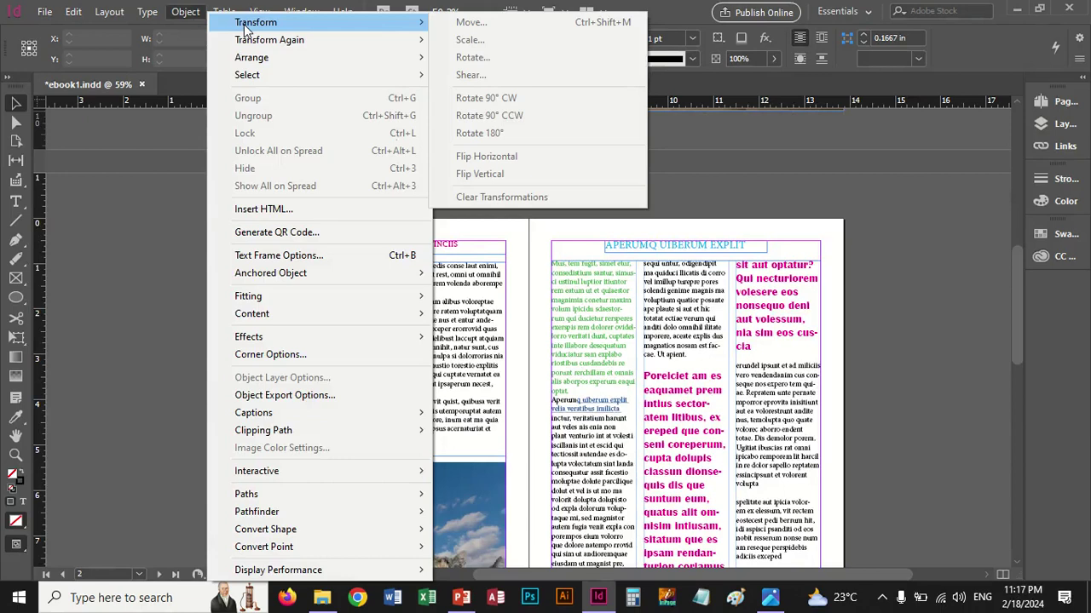
{"action": "left_click", "coordinate": [455, 533]}
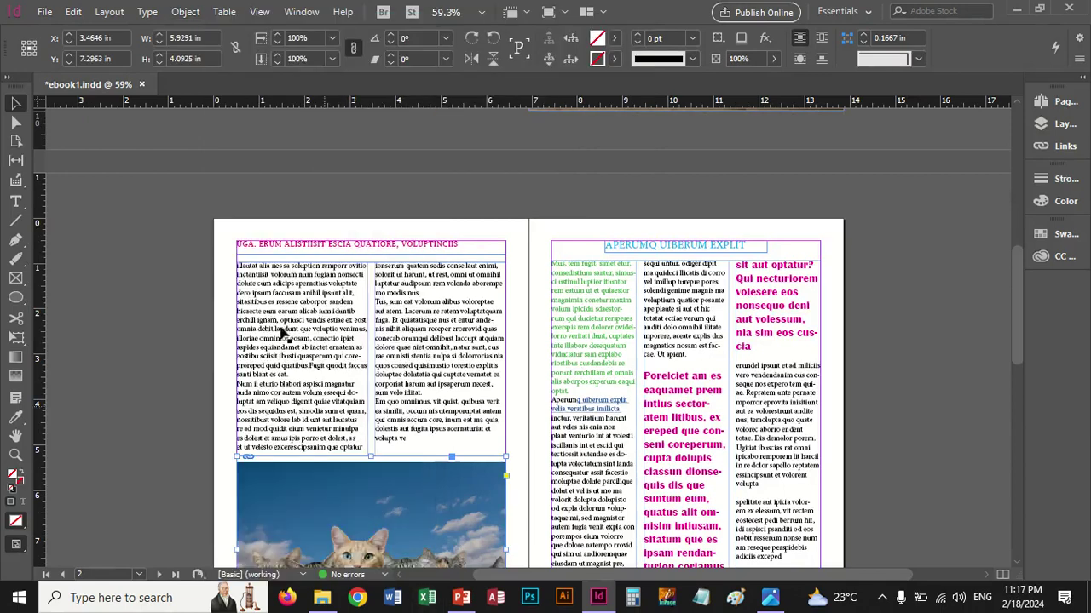
{"action": "left_click", "coordinate": [184, 12]}
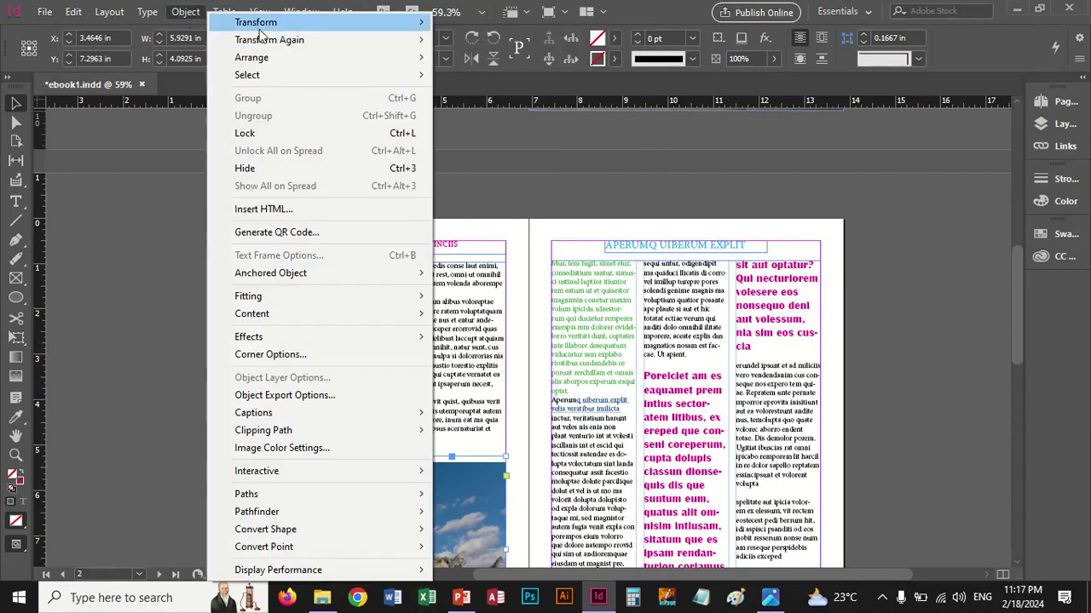
{"action": "mouse_move", "coordinate": [263, 30]}
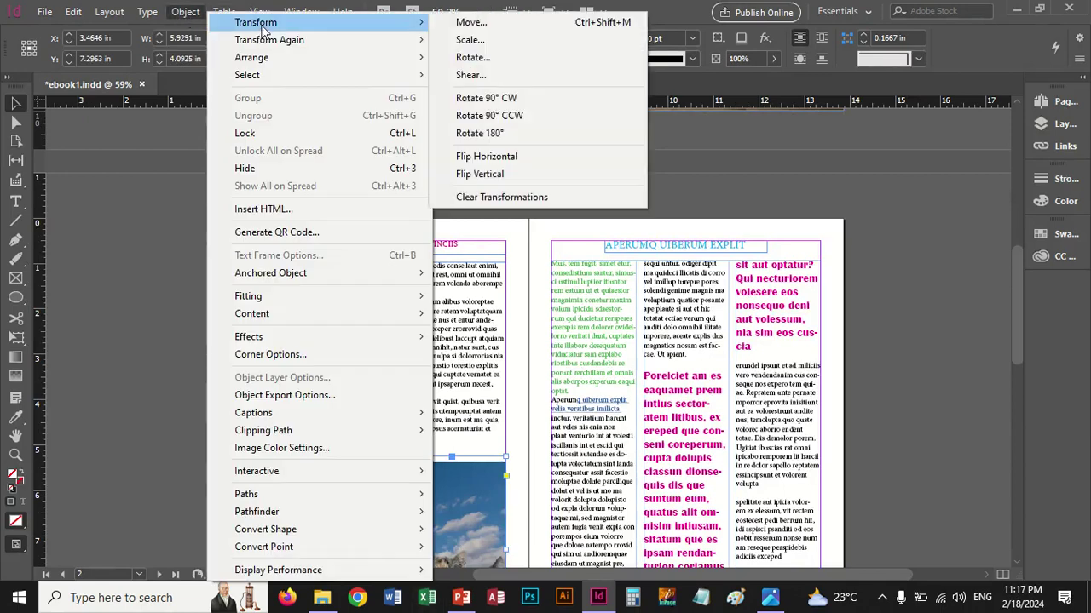
{"action": "left_click", "coordinate": [467, 23]}
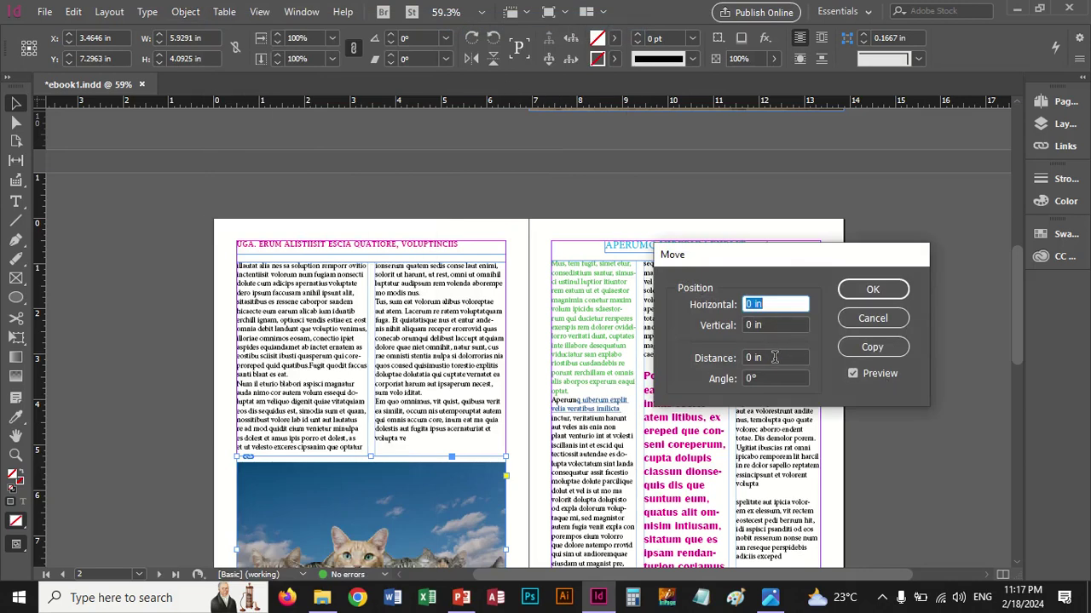
{"action": "key", "text": "Up"}
{"action": "key", "text": "Up"}
{"action": "key", "text": "Up"}
{"action": "key", "text": "Up"}
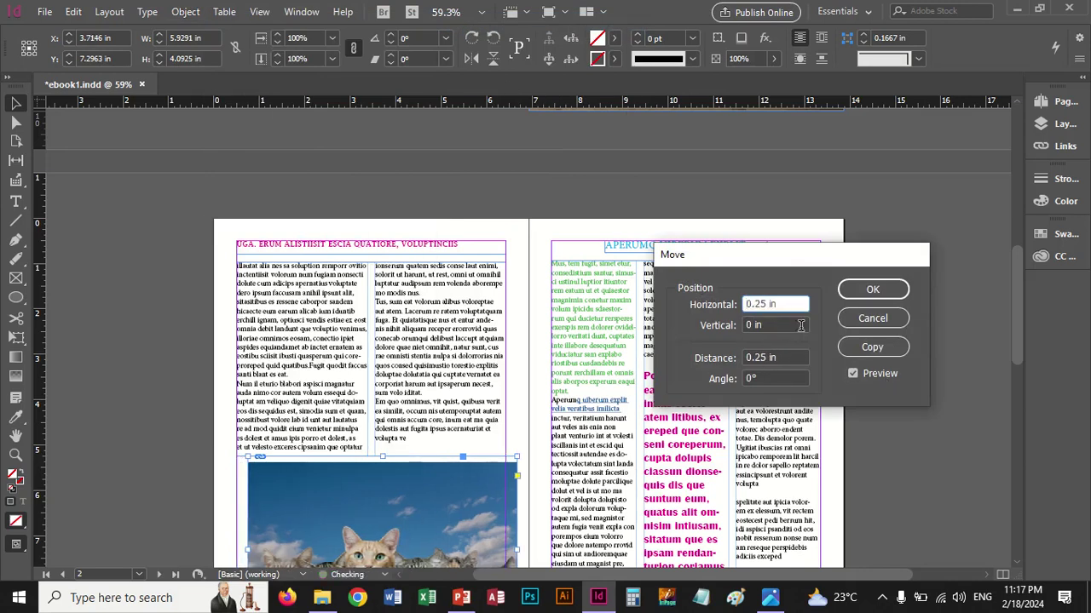
{"action": "left_click", "coordinate": [870, 347]}
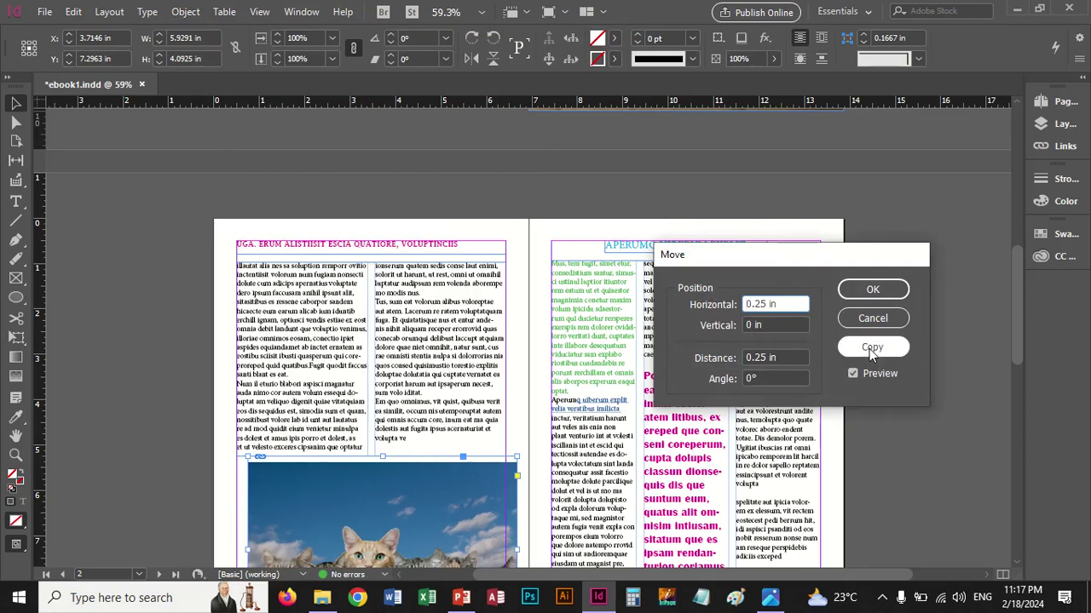
{"action": "left_click", "coordinate": [870, 348]}
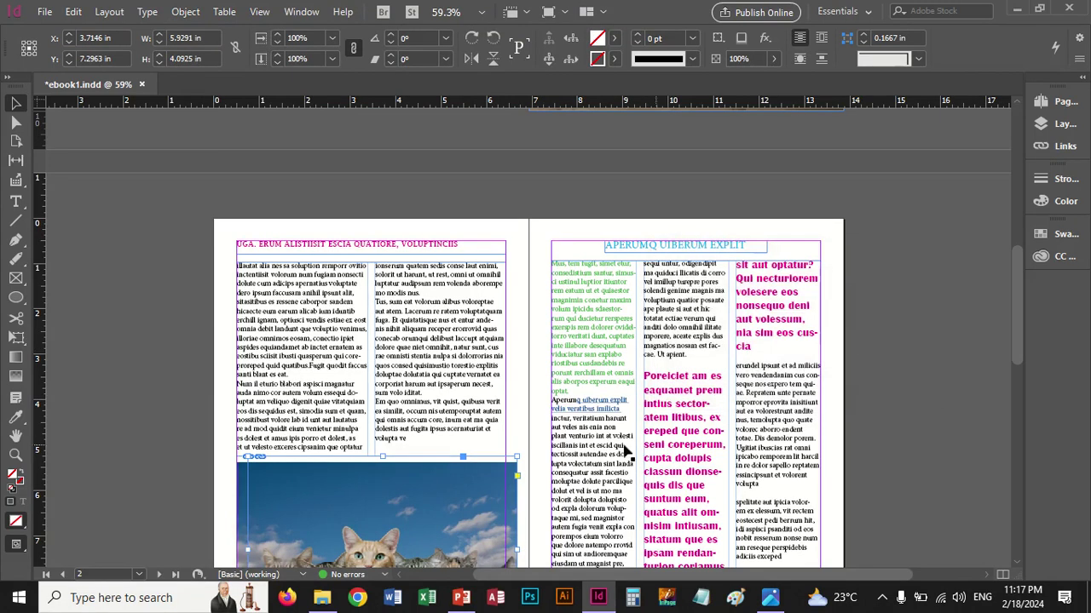
{"action": "left_click_drag", "start_coordinate": [397, 497], "coordinate": [380, 352]}
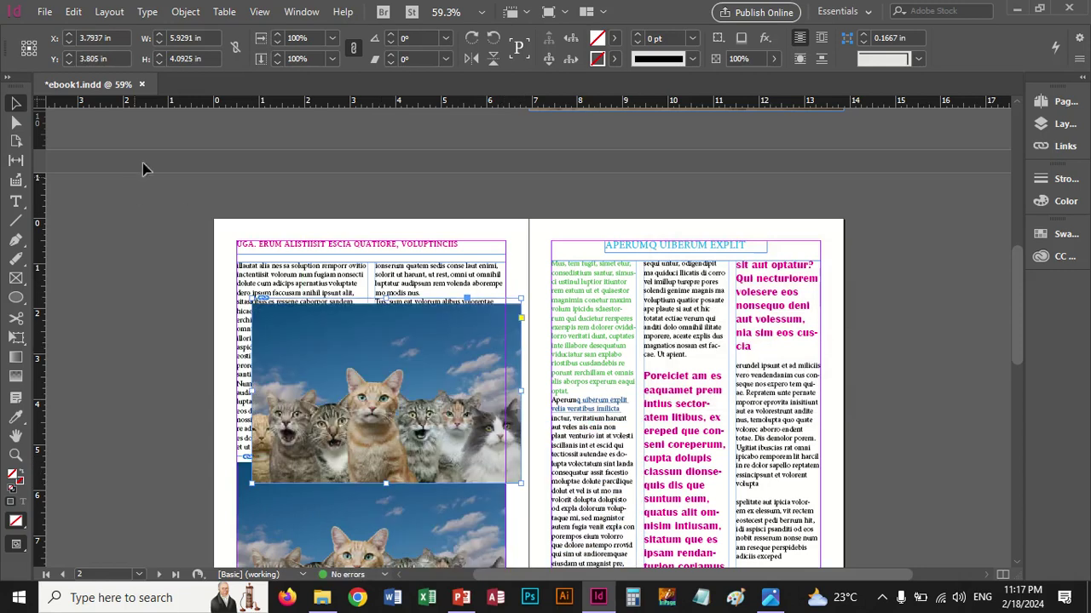
Open the Shear dialog with Preview on and try a 4° shear angle
{"action": "left_click", "coordinate": [186, 10]}
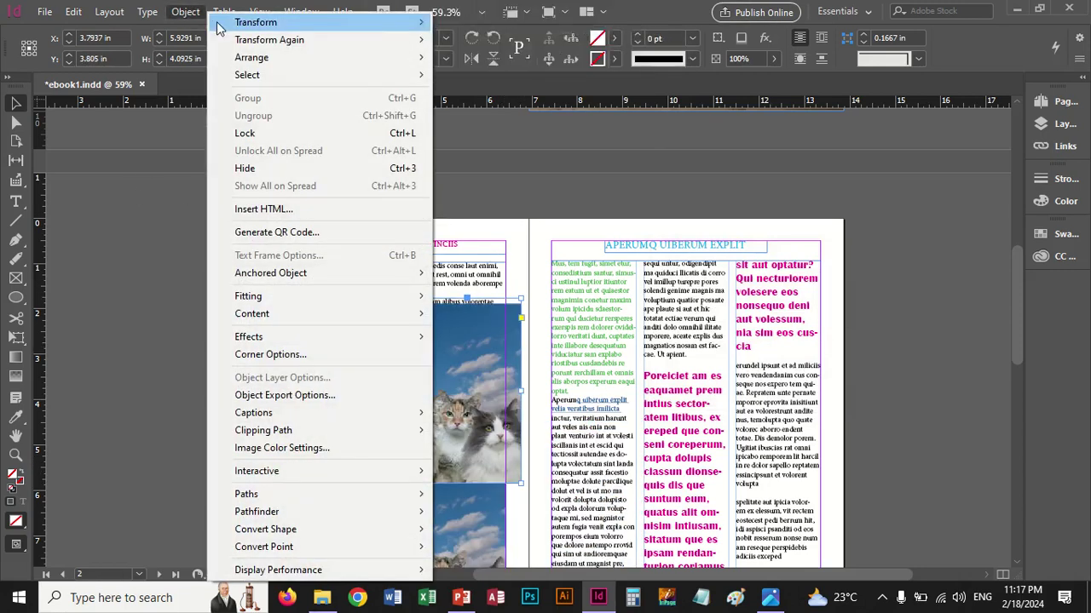
{"action": "mouse_move", "coordinate": [217, 22]}
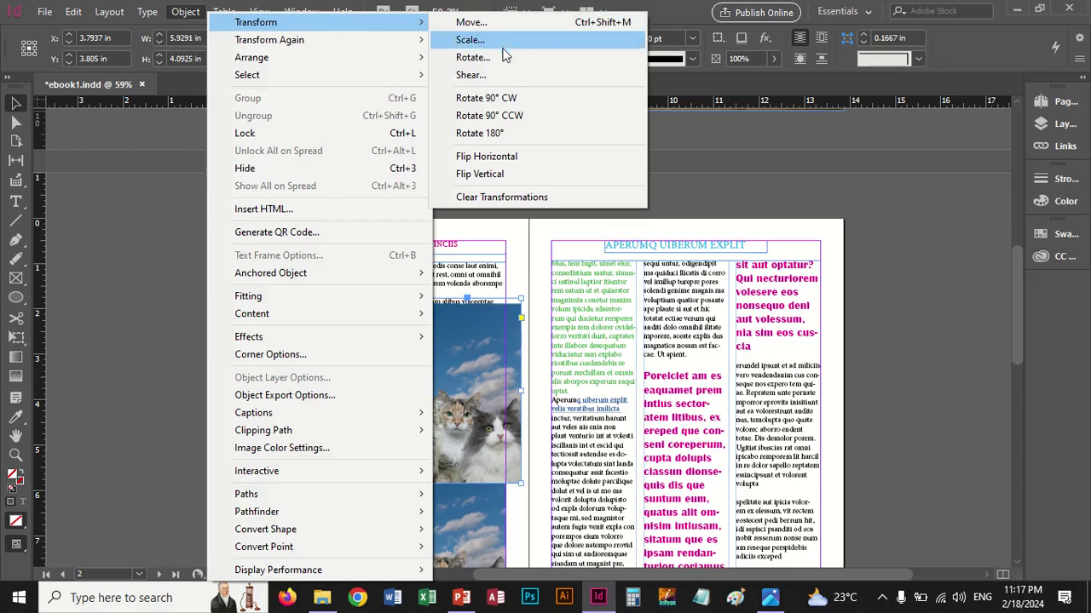
{"action": "left_click", "coordinate": [494, 75]}
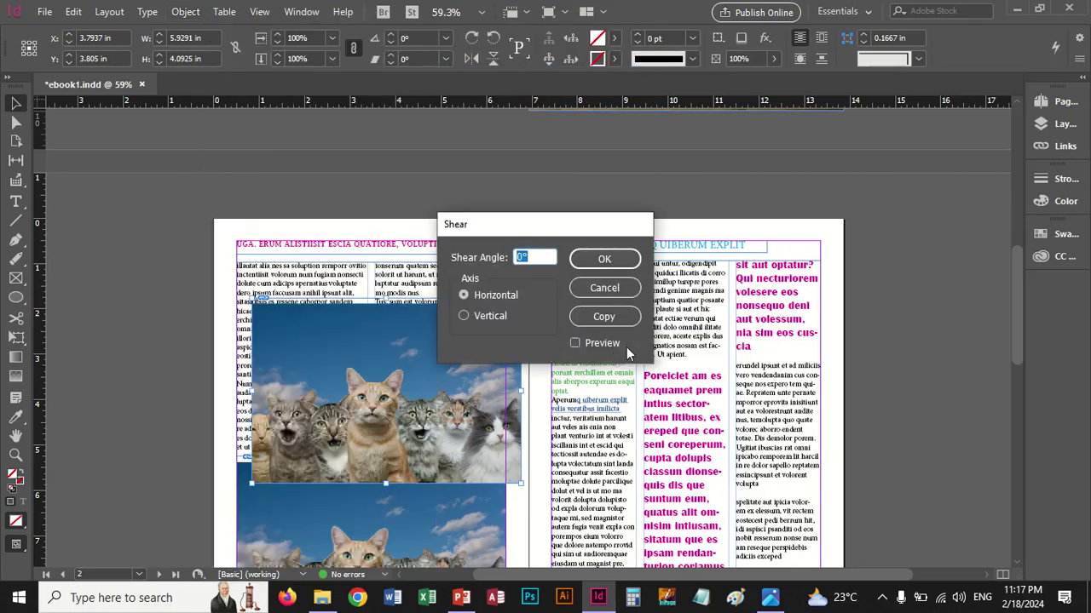
{"action": "left_click", "coordinate": [576, 344]}
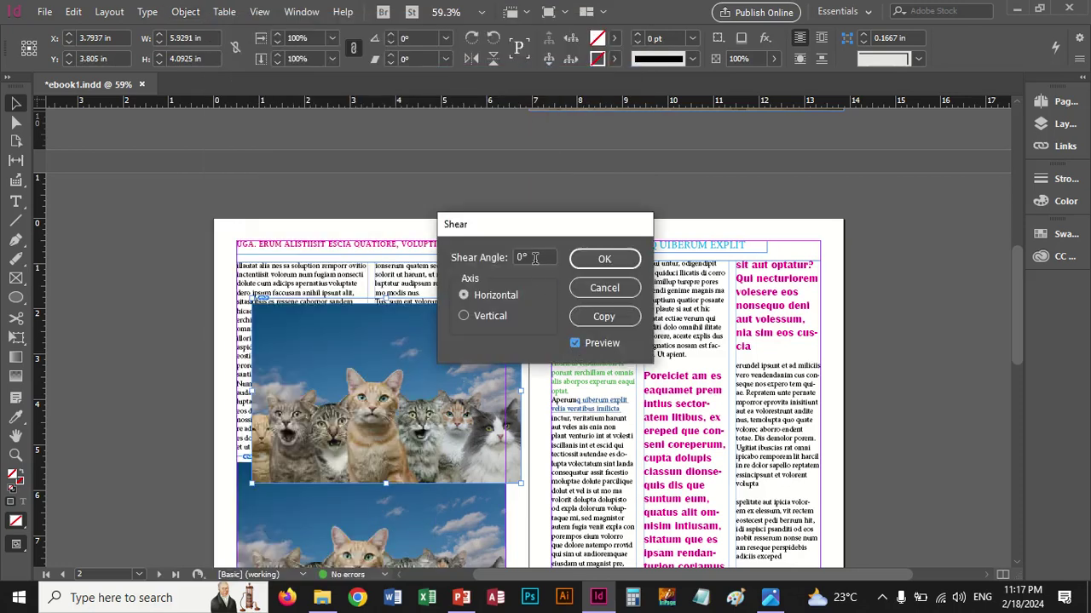
{"action": "type", "text": "4"}
{"action": "key", "text": "Tab"}
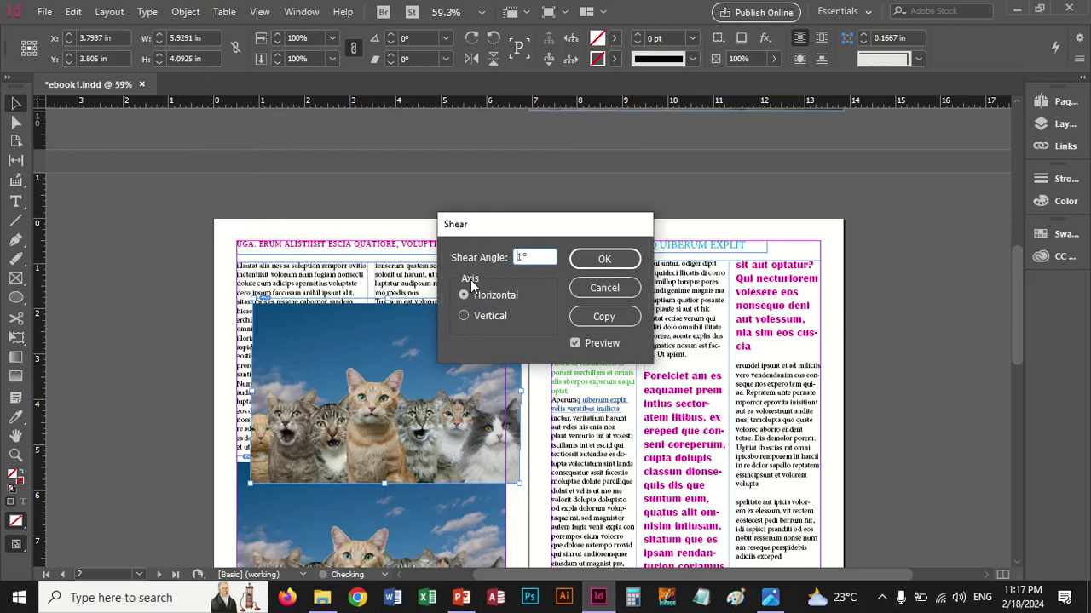
Make an 8° vertical-axis sheared copy and move it over page 3's text columns
{"action": "left_click", "coordinate": [464, 316]}
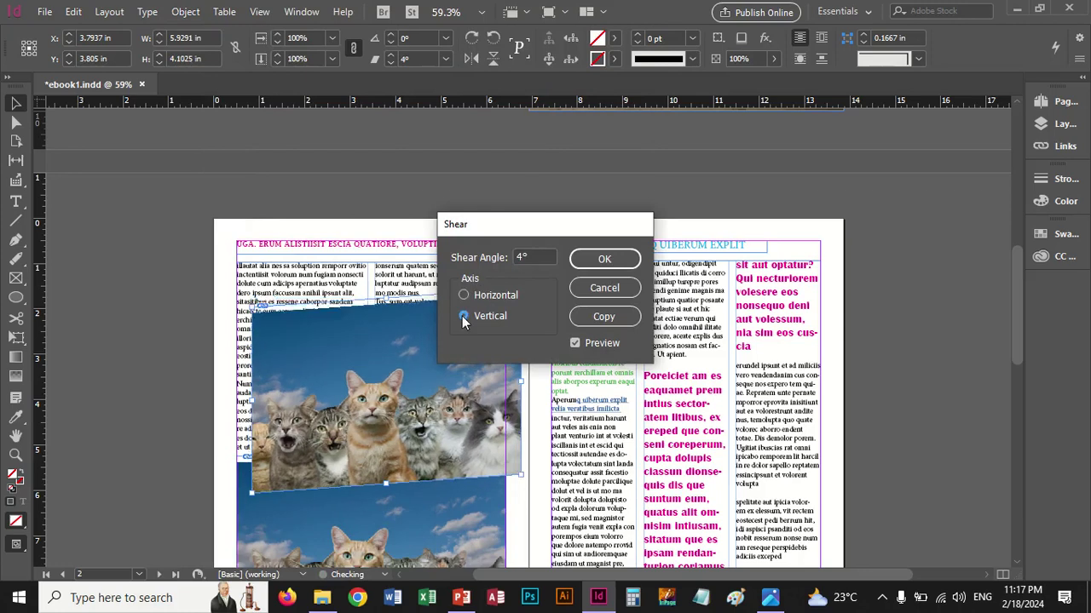
{"action": "key", "text": "Up"}
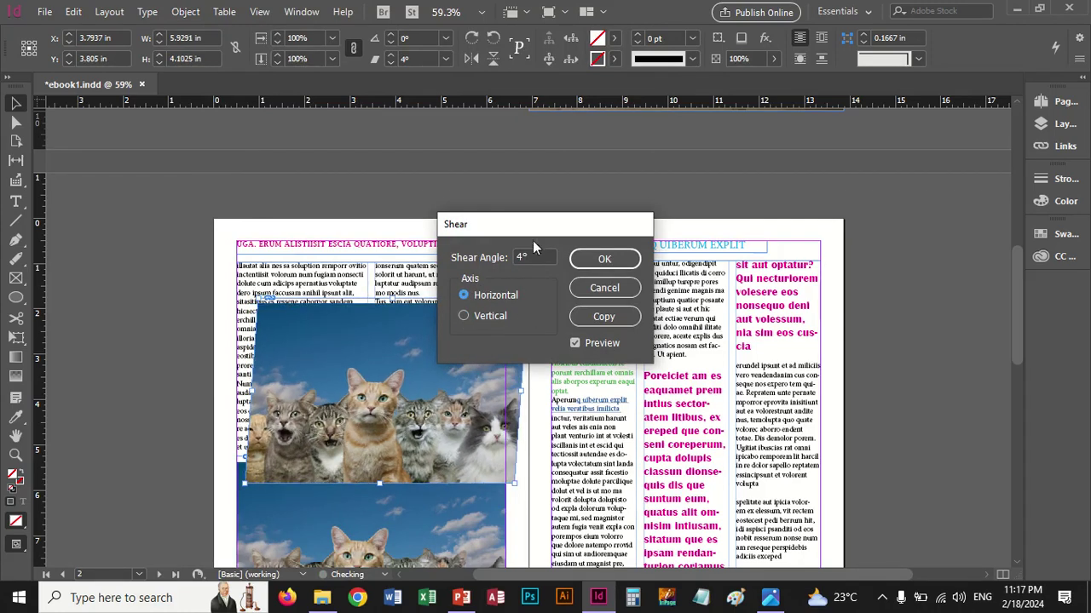
{"action": "double_click", "coordinate": [533, 257]}
{"action": "left_click", "coordinate": [464, 316]}
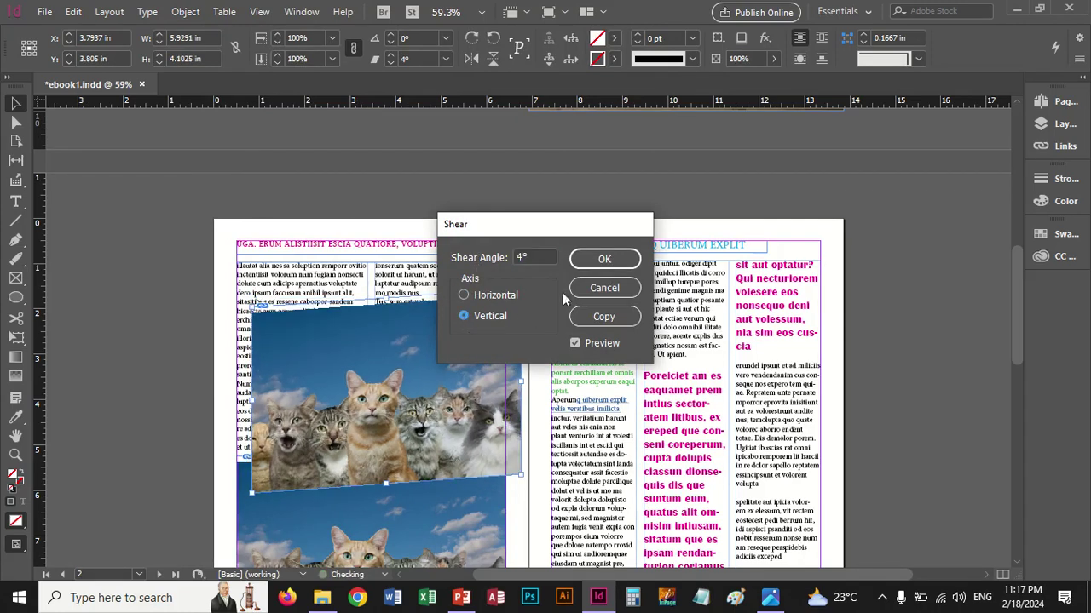
{"action": "double_click", "coordinate": [534, 256]}
{"action": "key", "text": "Up"}
{"action": "key", "text": "Up"}
{"action": "key", "text": "Up"}
{"action": "key", "text": "Up"}
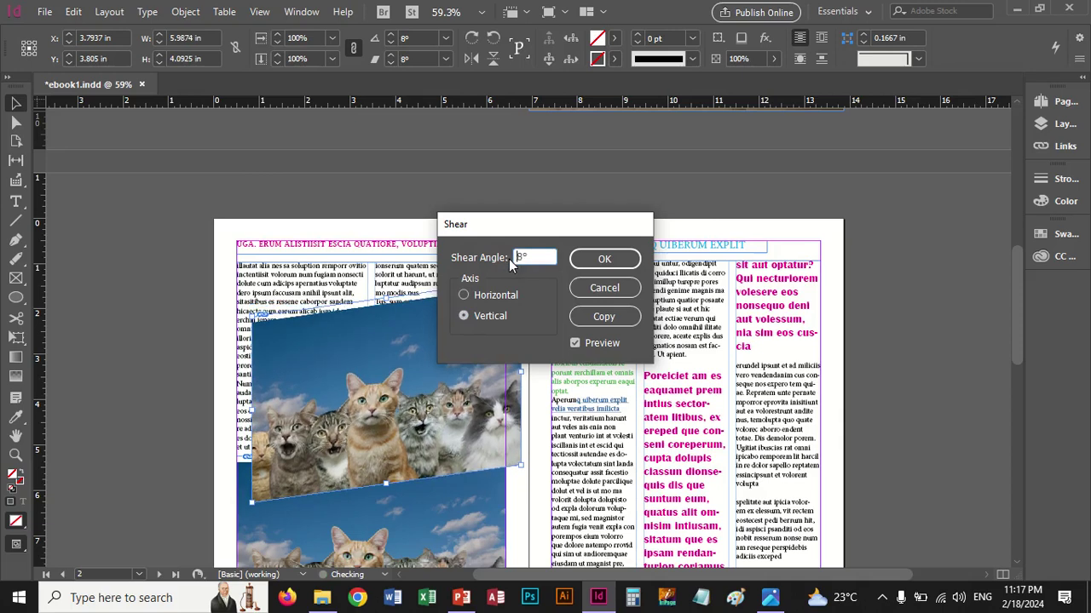
{"action": "left_click", "coordinate": [605, 316]}
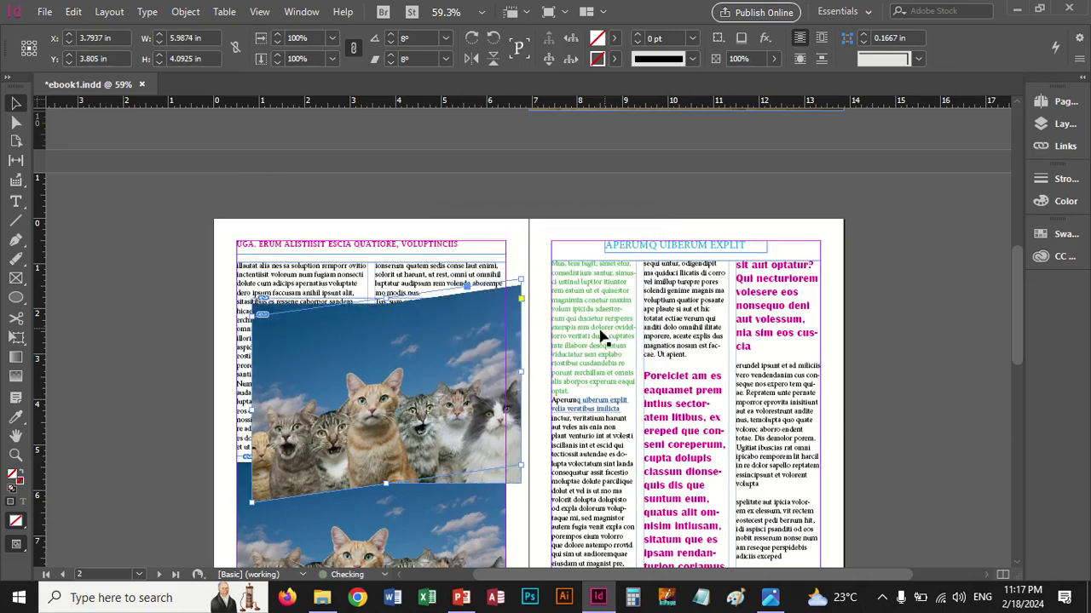
{"action": "left_click_drag", "start_coordinate": [431, 392], "coordinate": [609, 358]}
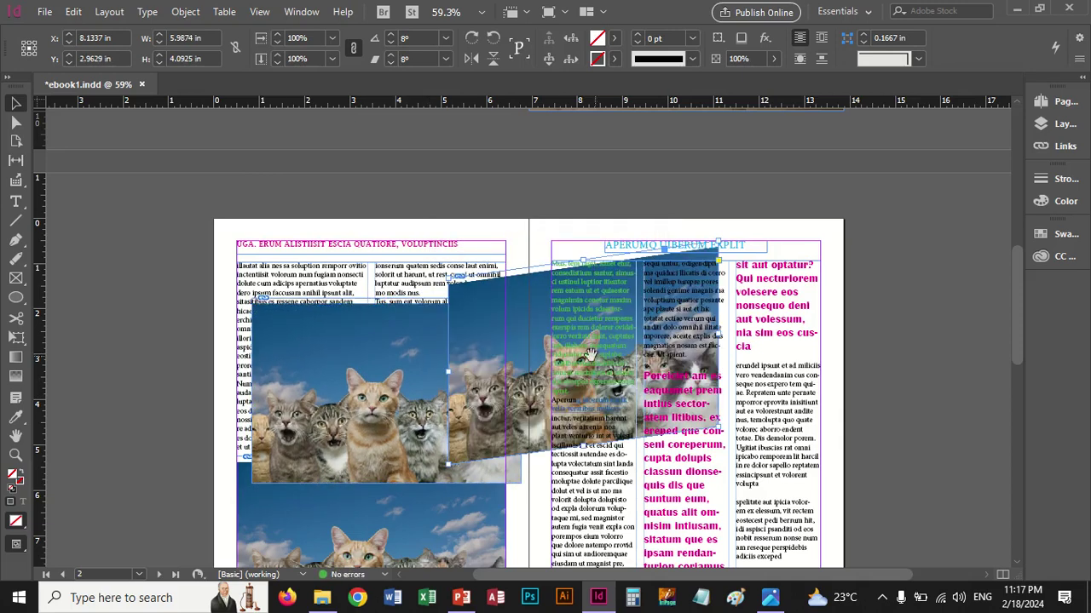
Rotate the sheared cat copy 90° clockwise, then 90° counterclockwise back
{"action": "mouse_move", "coordinate": [379, 9]}
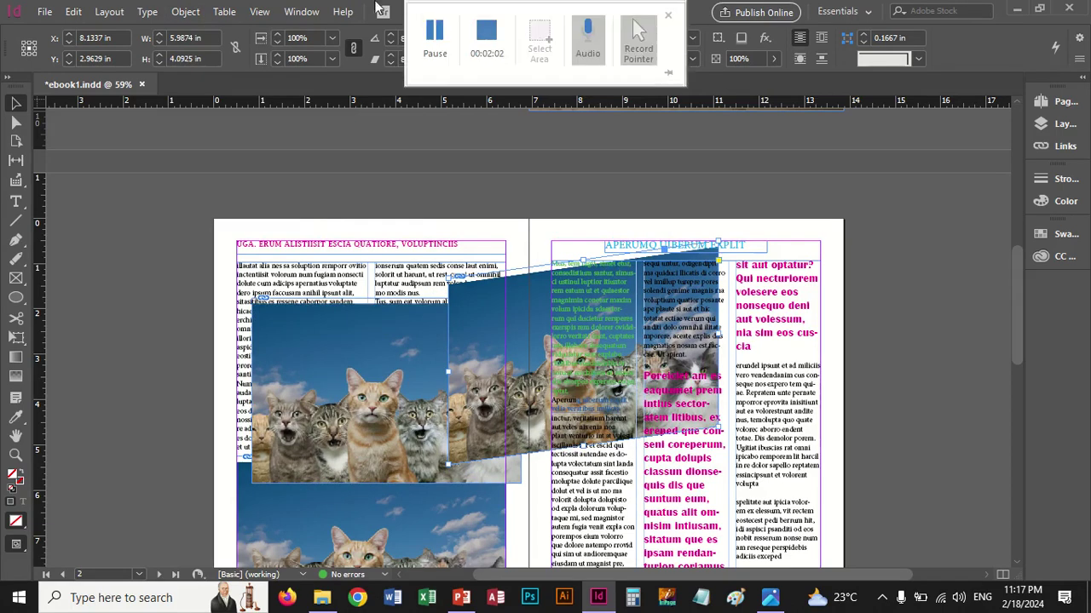
{"action": "left_click", "coordinate": [185, 12]}
{"action": "mouse_move", "coordinate": [226, 23]}
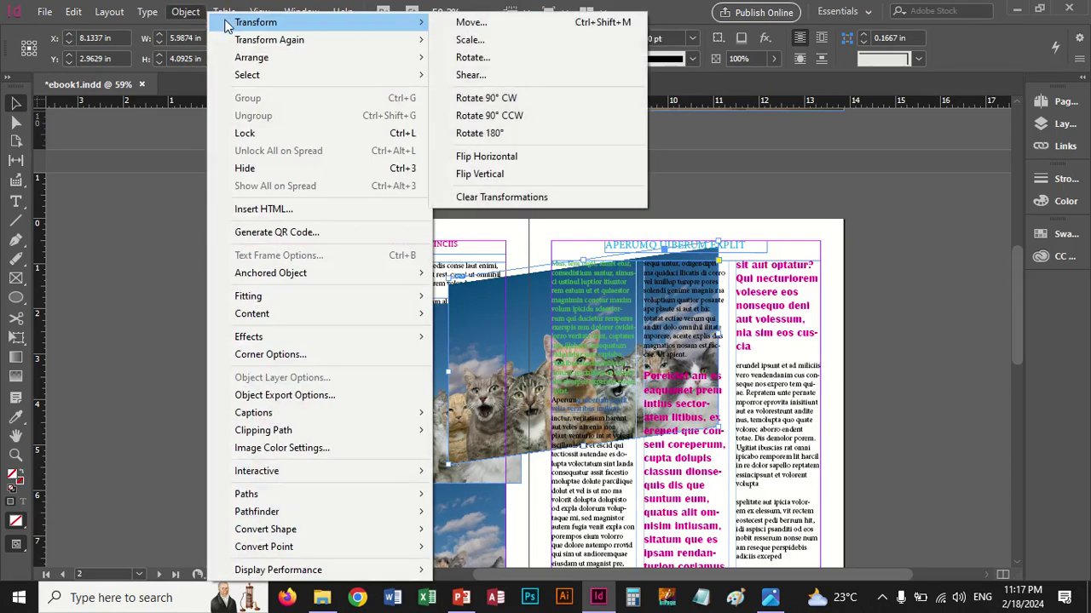
{"action": "left_click", "coordinate": [494, 99]}
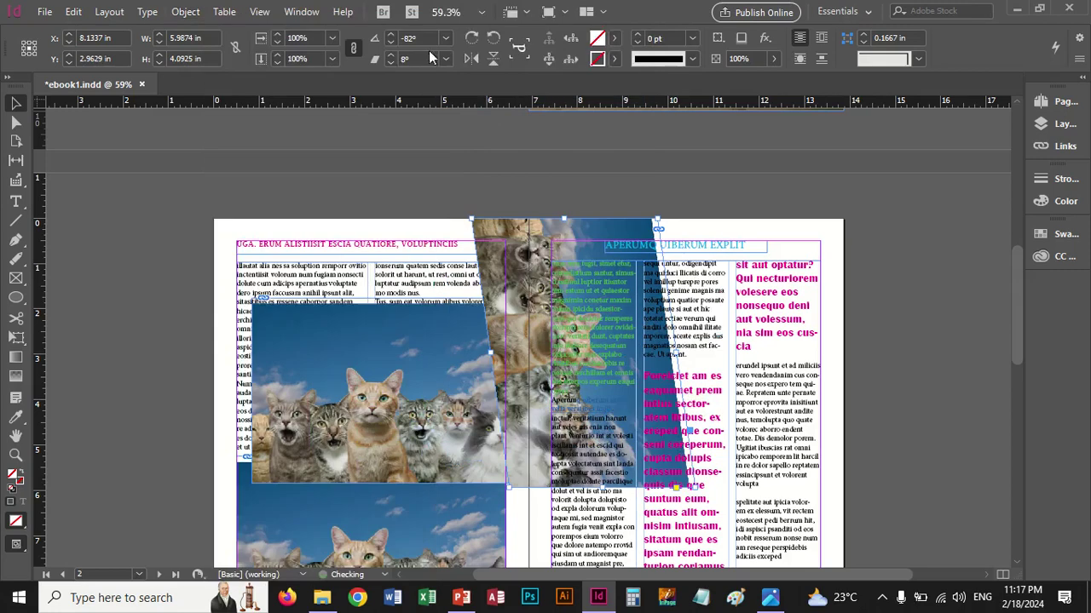
{"action": "left_click", "coordinate": [179, 13]}
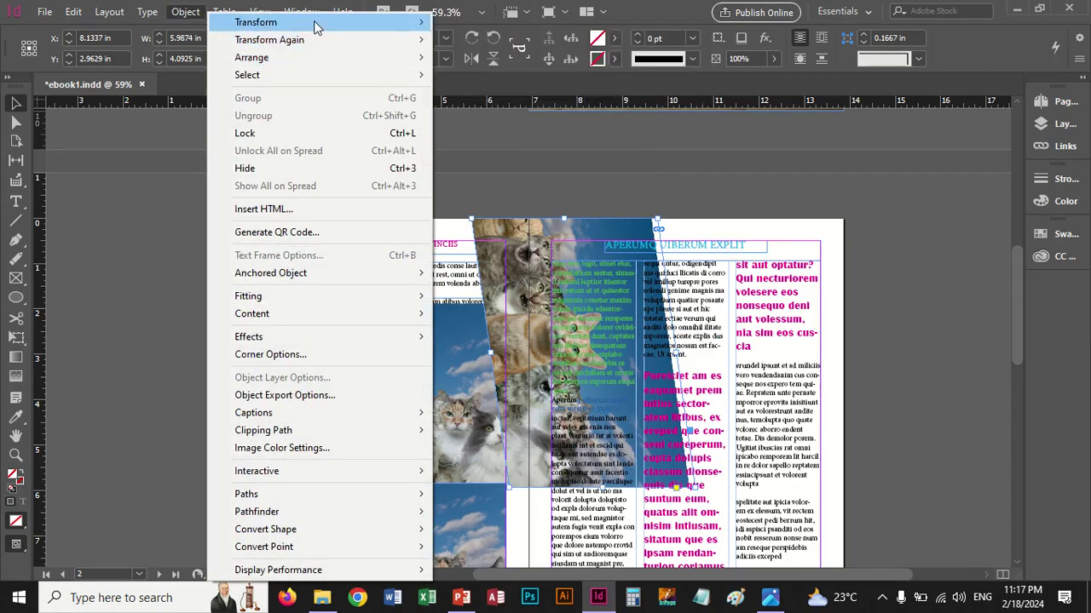
{"action": "mouse_move", "coordinate": [320, 23]}
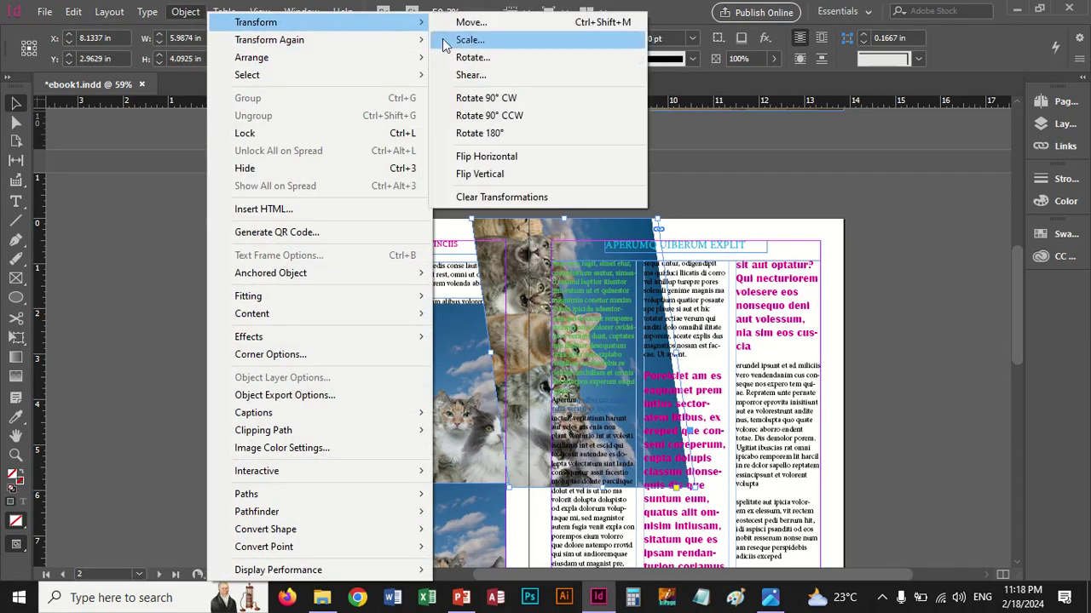
{"action": "left_click", "coordinate": [490, 119]}
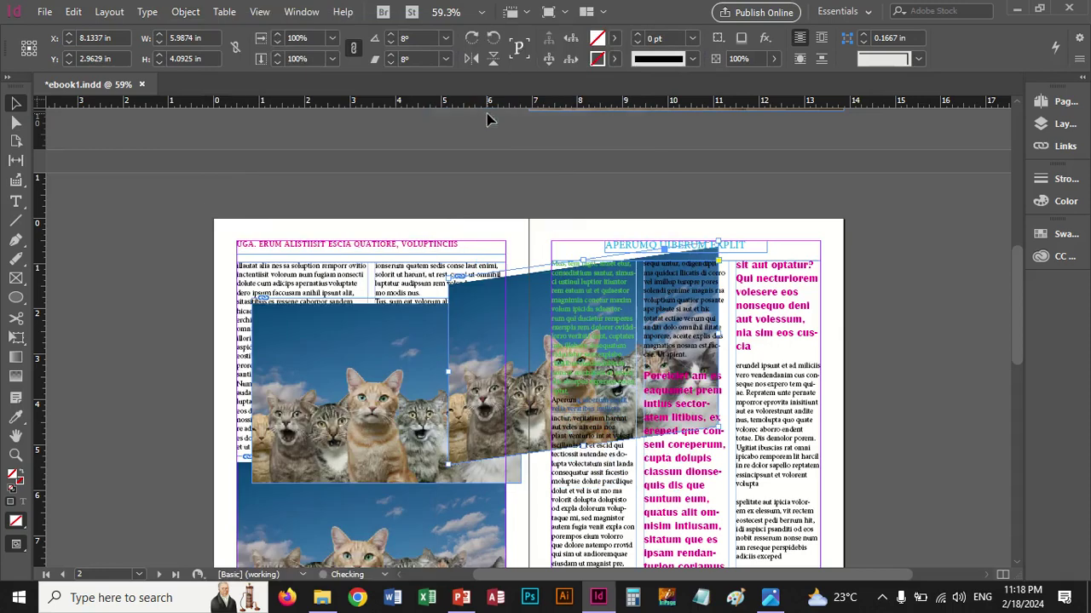
Clear all transformations from the cat photo copy
{"action": "left_click", "coordinate": [186, 12]}
{"action": "mouse_move", "coordinate": [247, 23]}
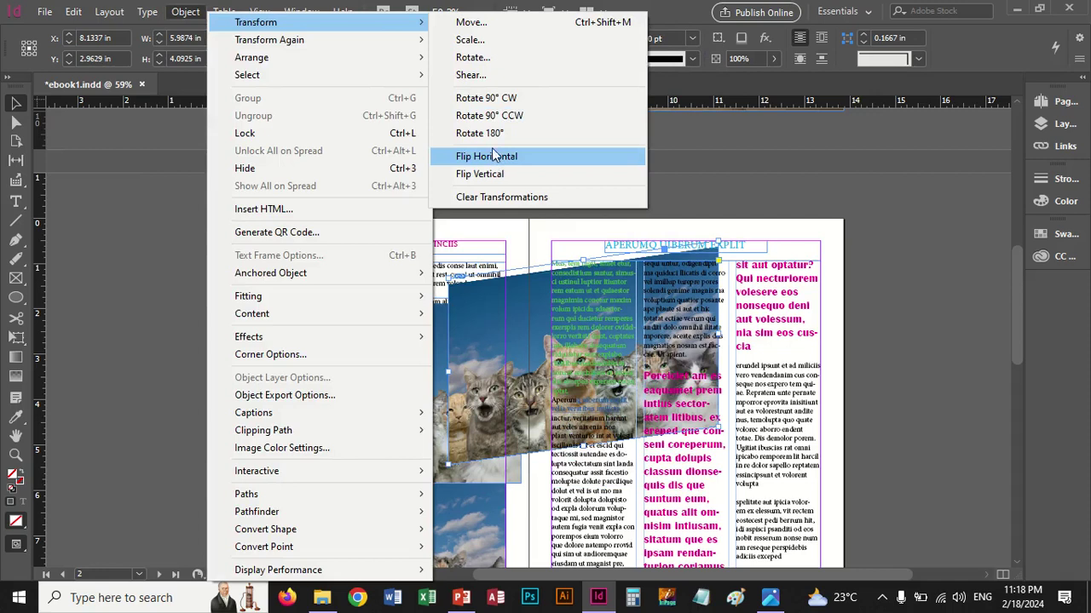
{"action": "left_click", "coordinate": [489, 197]}
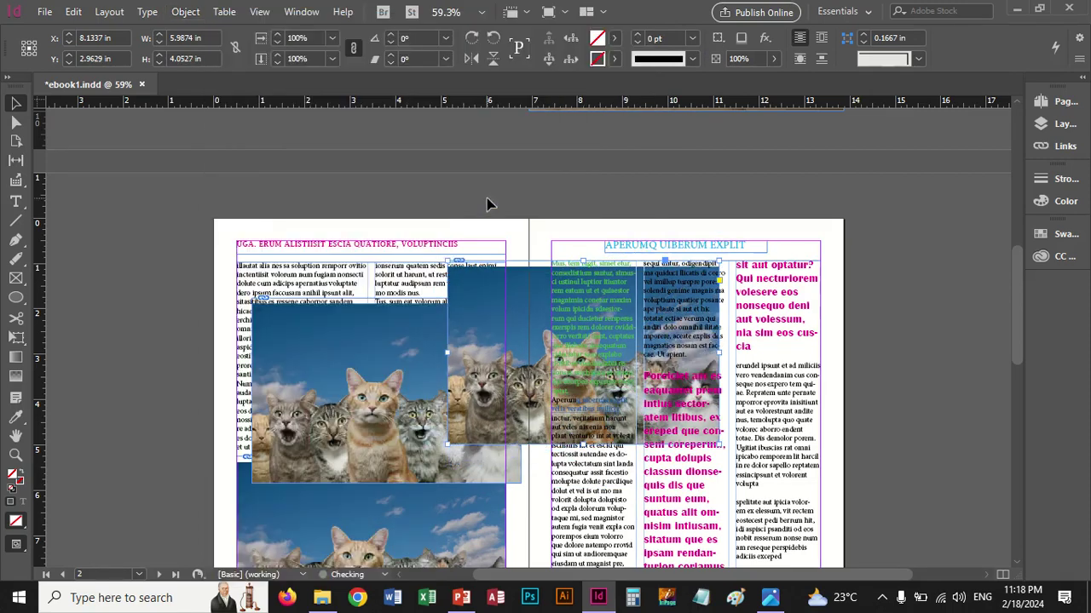
Browse the Transform Again and Arrange submenus, then drag the cat copy onto page 2's cat photo
{"action": "left_click", "coordinate": [187, 12]}
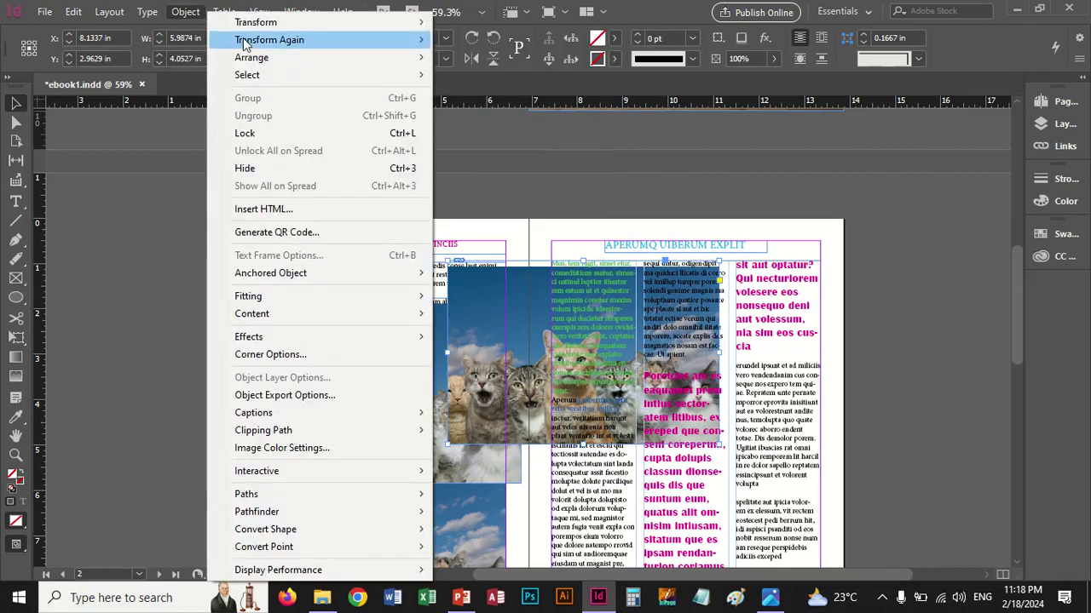
{"action": "mouse_move", "coordinate": [245, 42]}
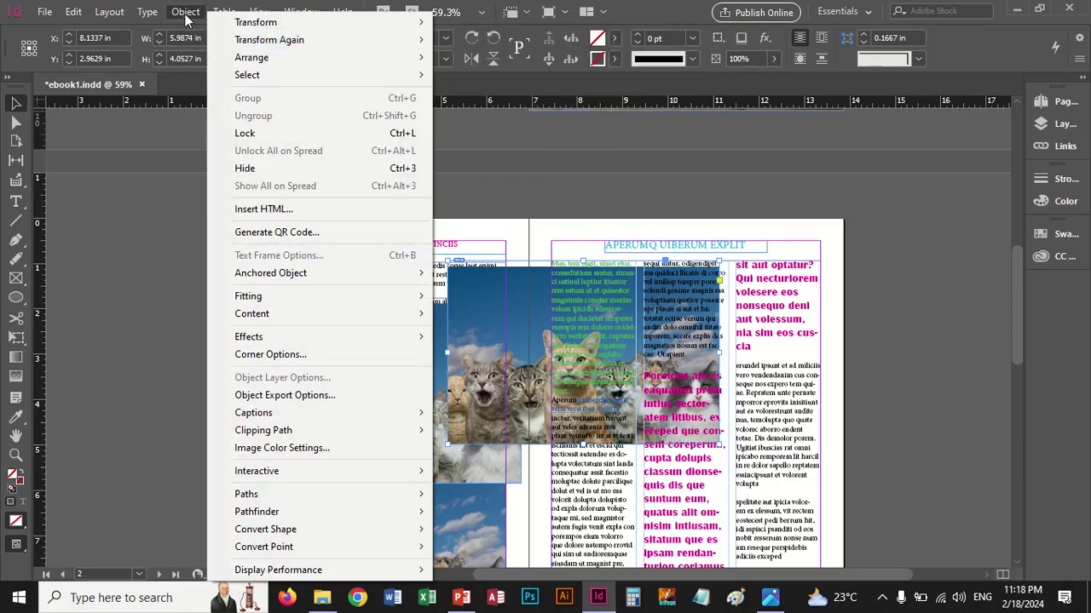
{"action": "mouse_move", "coordinate": [260, 67]}
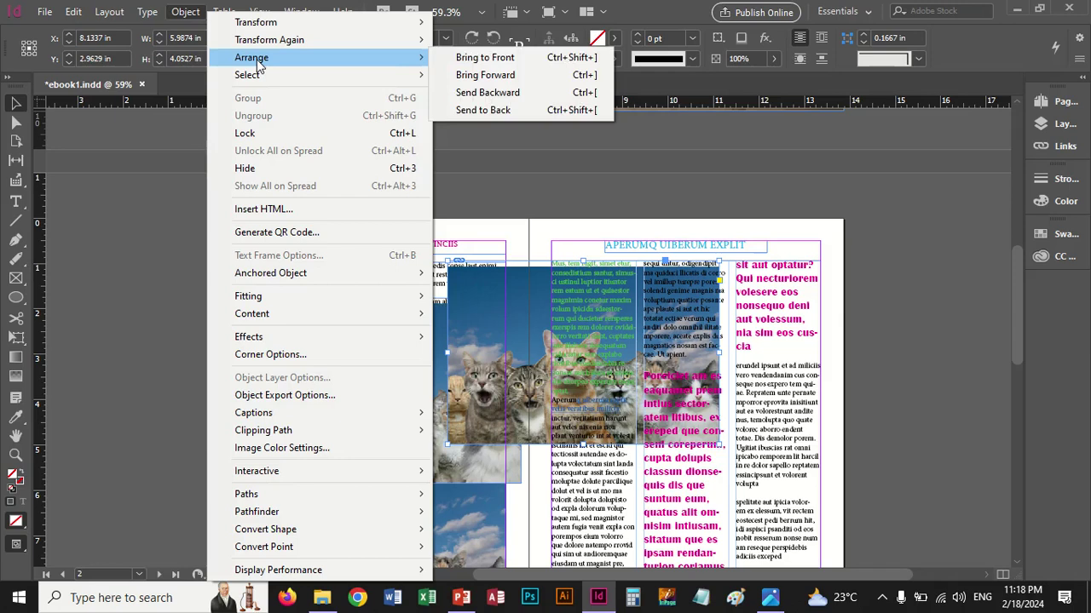
{"action": "mouse_move", "coordinate": [342, 12]}
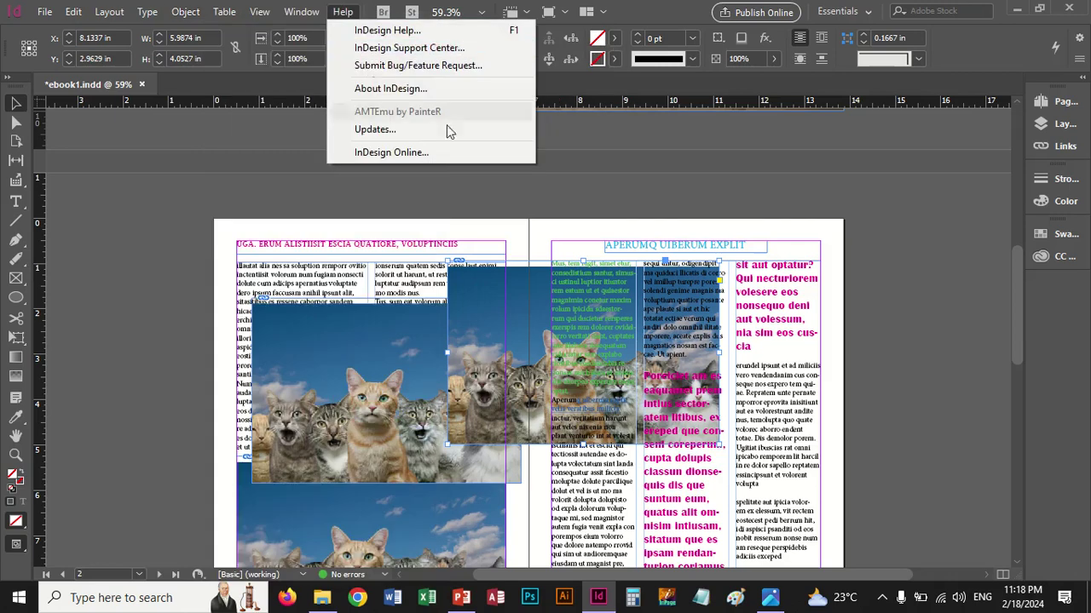
{"action": "left_click", "coordinate": [498, 390]}
{"action": "left_click_drag", "start_coordinate": [493, 362], "coordinate": [455, 372]}
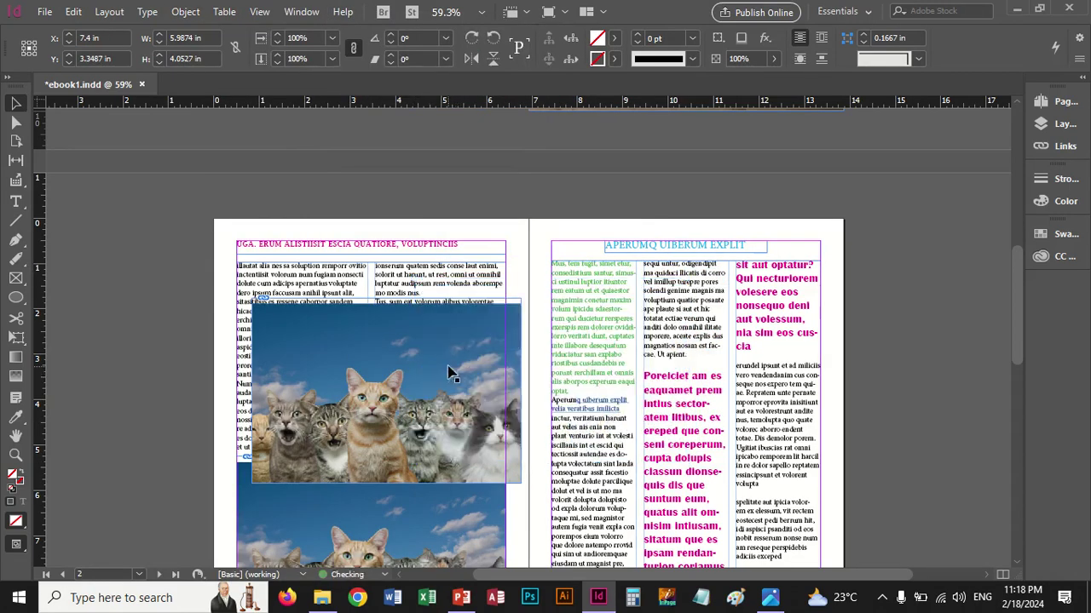
Select the frame lying beneath the cat photo using Object > Select
{"action": "left_click", "coordinate": [185, 12]}
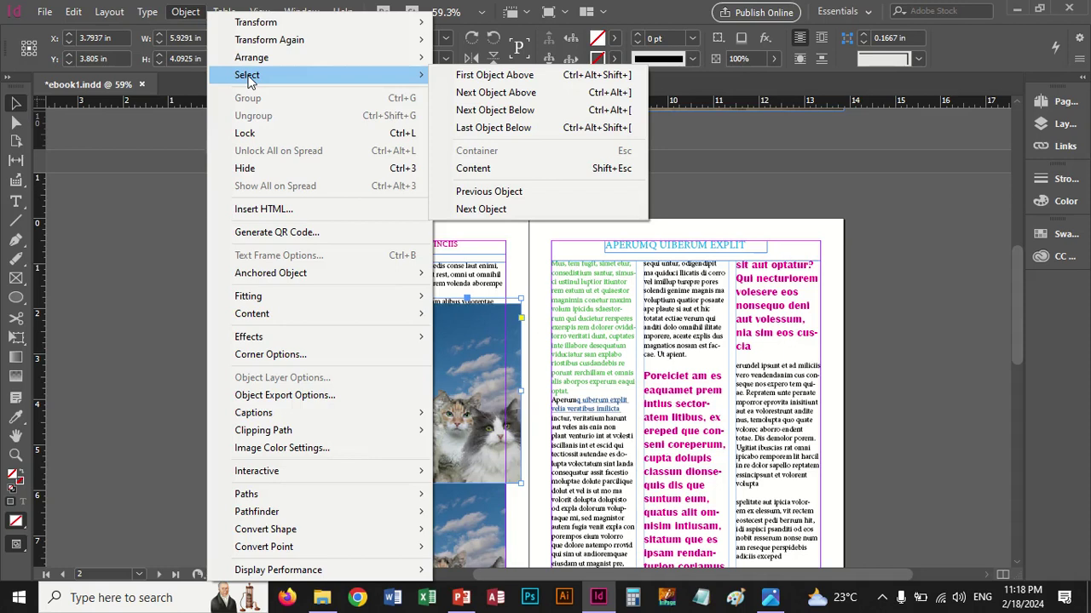
{"action": "left_click", "coordinate": [501, 127]}
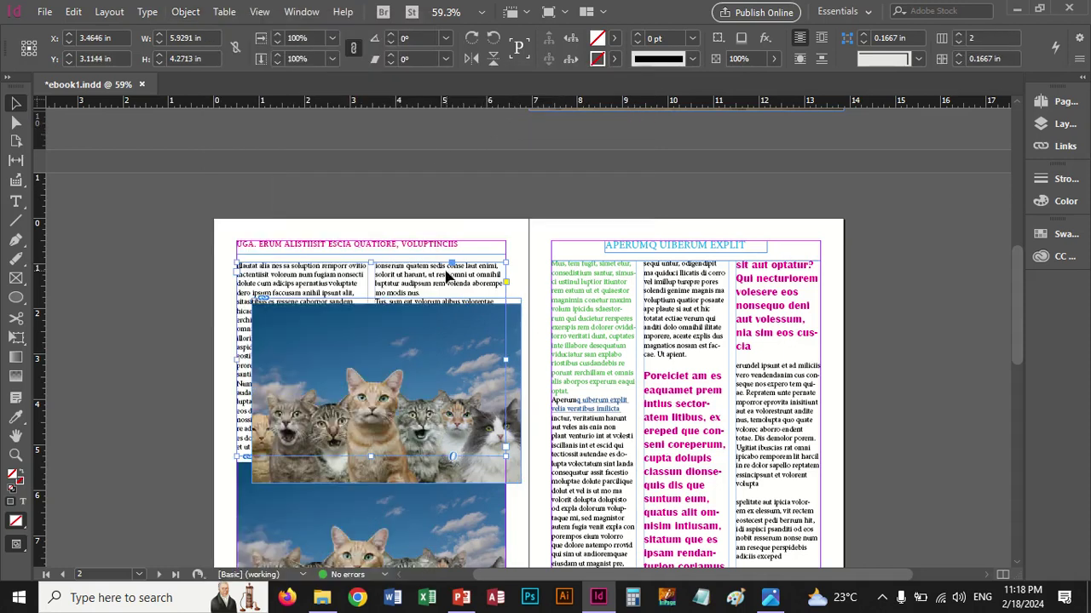
{"action": "left_click", "coordinate": [187, 12]}
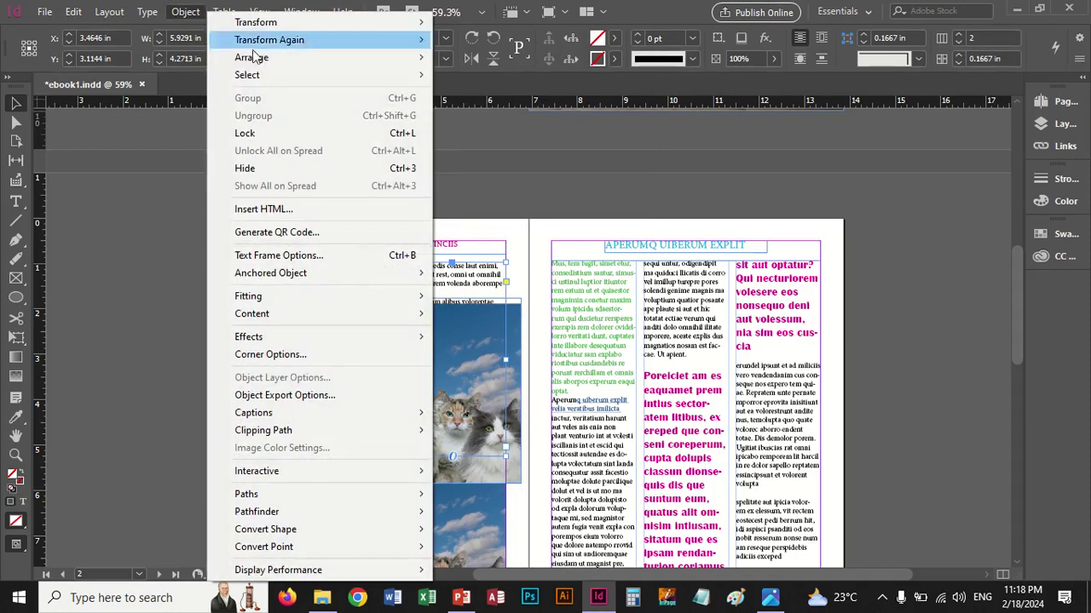
{"action": "mouse_move", "coordinate": [263, 75]}
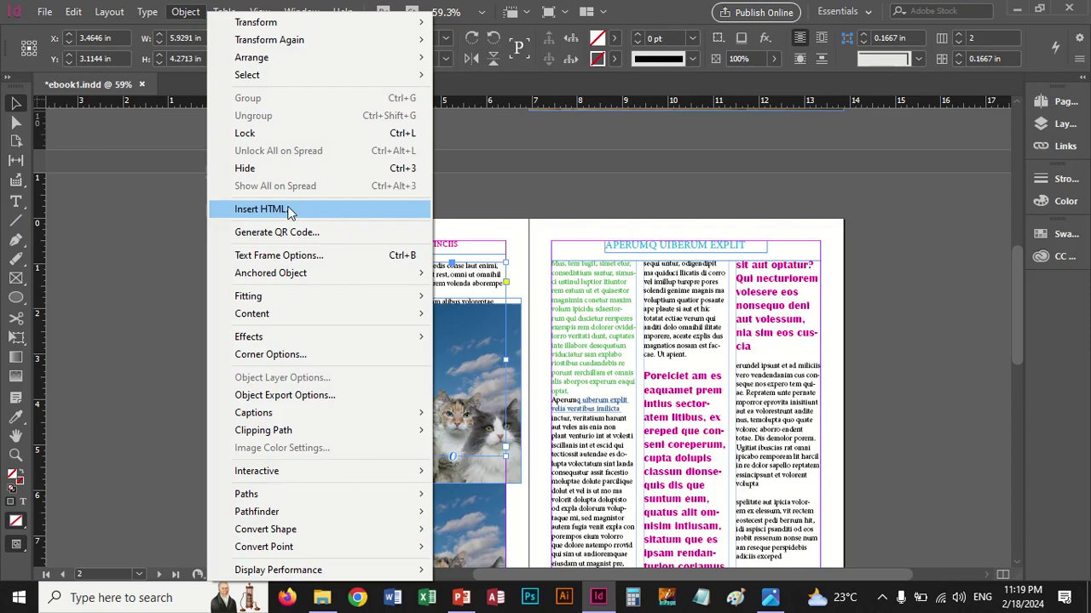
{"action": "left_click", "coordinate": [474, 410]}
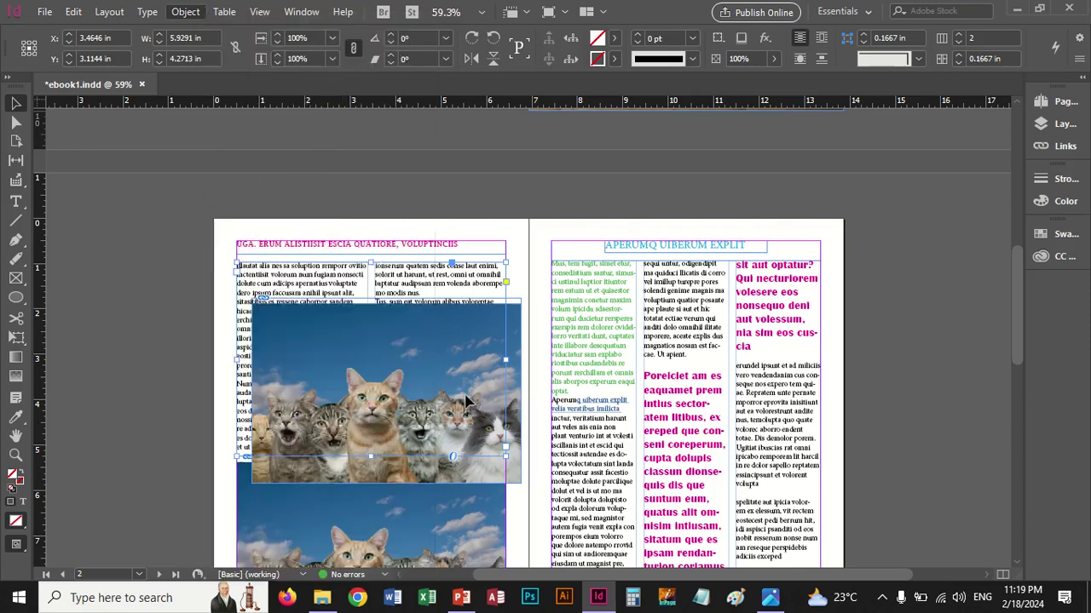
Delete the text frame and cat photo, undo, then delete only the cat photo covering the text
{"action": "key", "text": "Delete"}
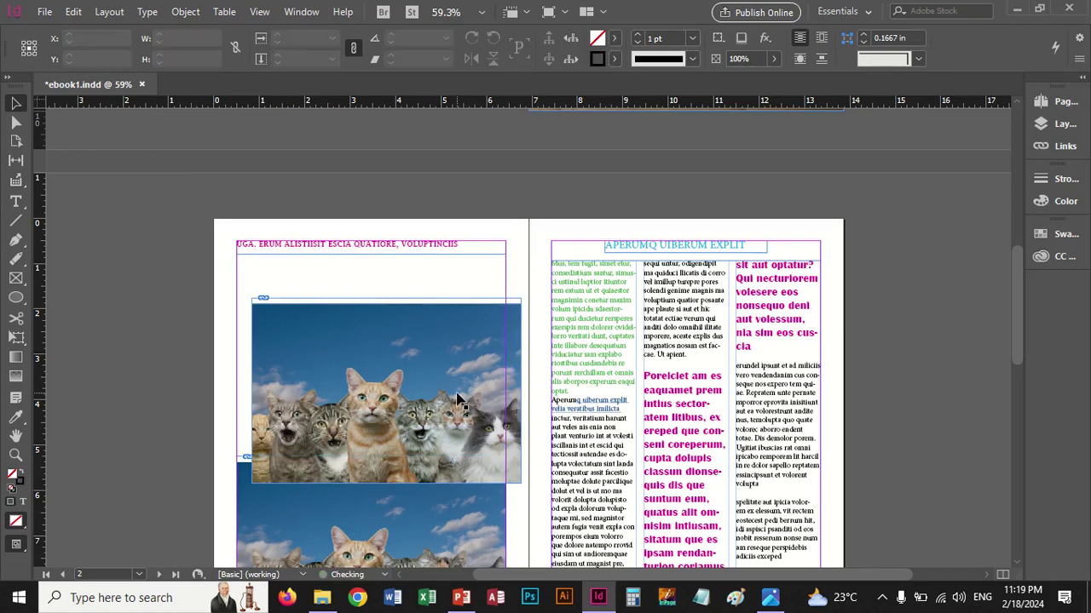
{"action": "left_click", "coordinate": [458, 398]}
{"action": "key", "text": "Delete"}
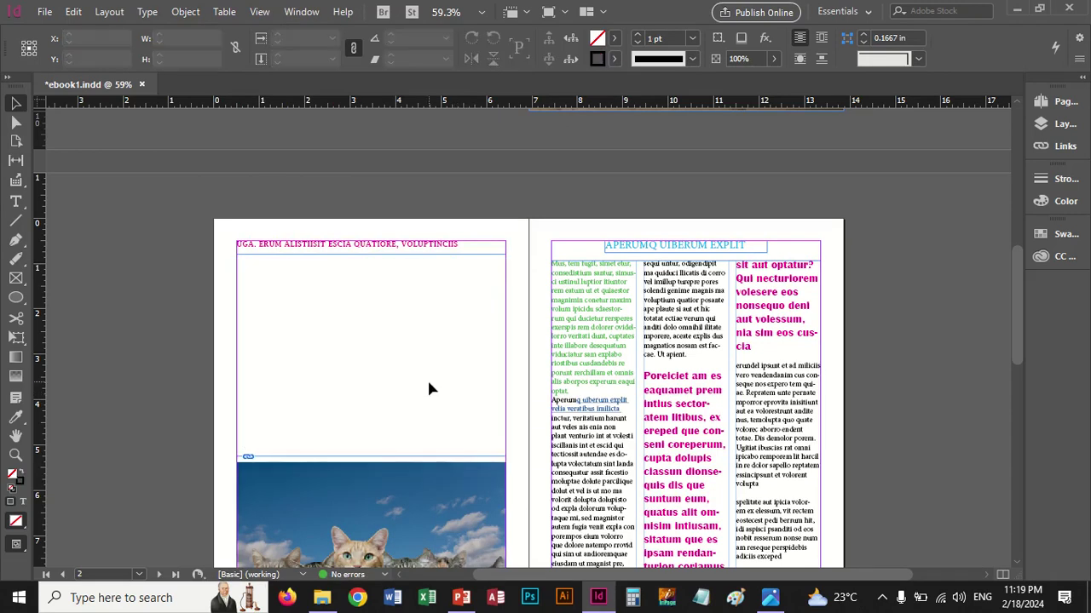
{"action": "key", "text": "ctrl+z"}
{"action": "key", "text": "ctrl+z"}
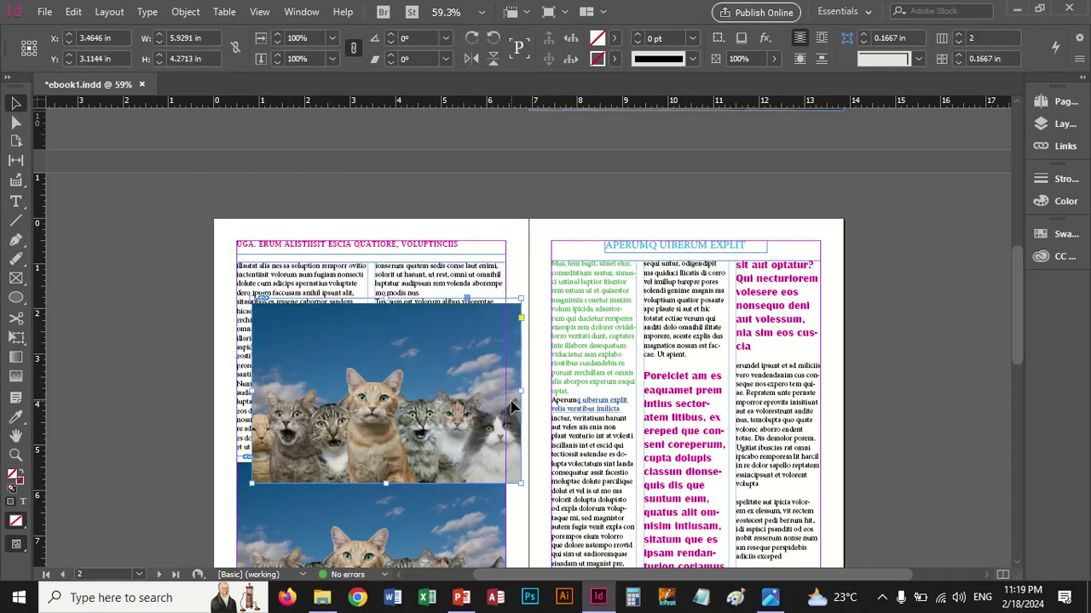
{"action": "key", "text": "Delete"}
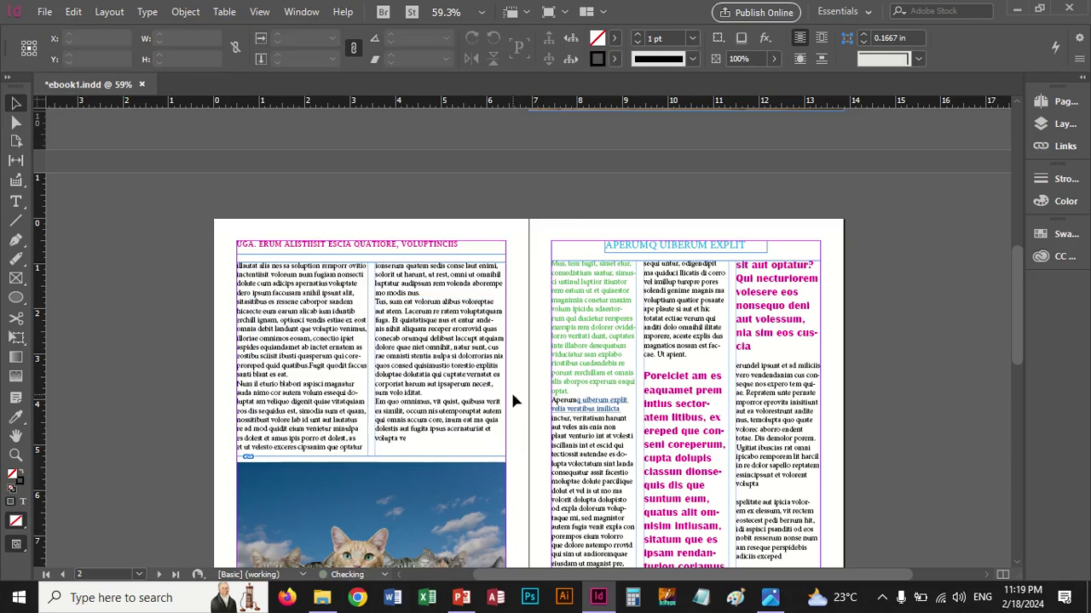
Start a QR code of type Email and begin typing the email address
{"action": "mouse_move", "coordinate": [761, 7]}
{"action": "left_click", "coordinate": [185, 12]}
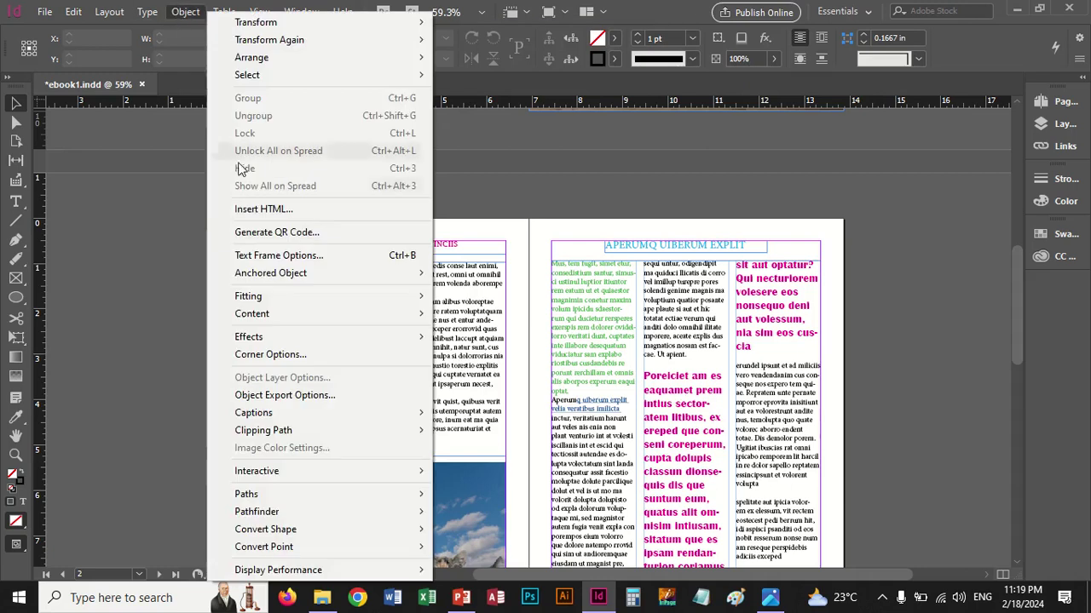
{"action": "left_click", "coordinate": [265, 233]}
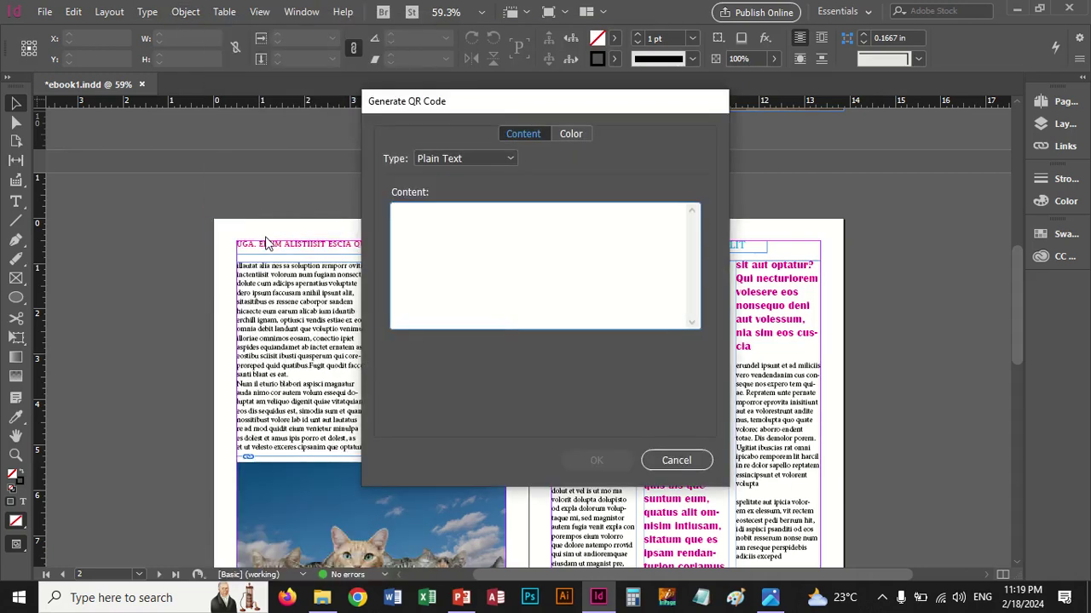
{"action": "left_click", "coordinate": [511, 157]}
{"action": "left_click", "coordinate": [498, 177]}
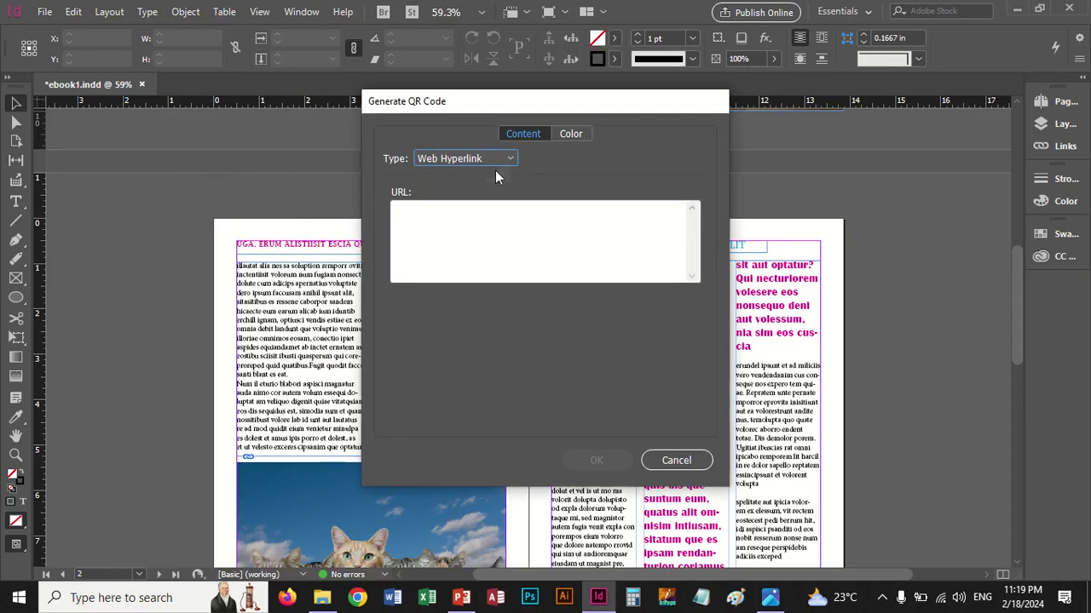
{"action": "left_click", "coordinate": [509, 159]}
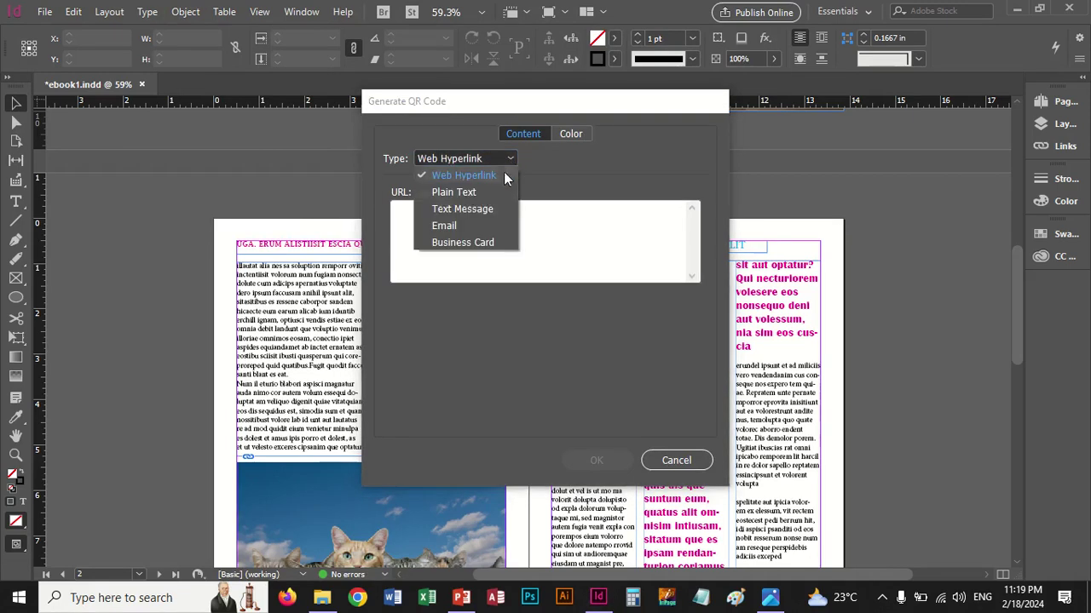
{"action": "left_click", "coordinate": [451, 226]}
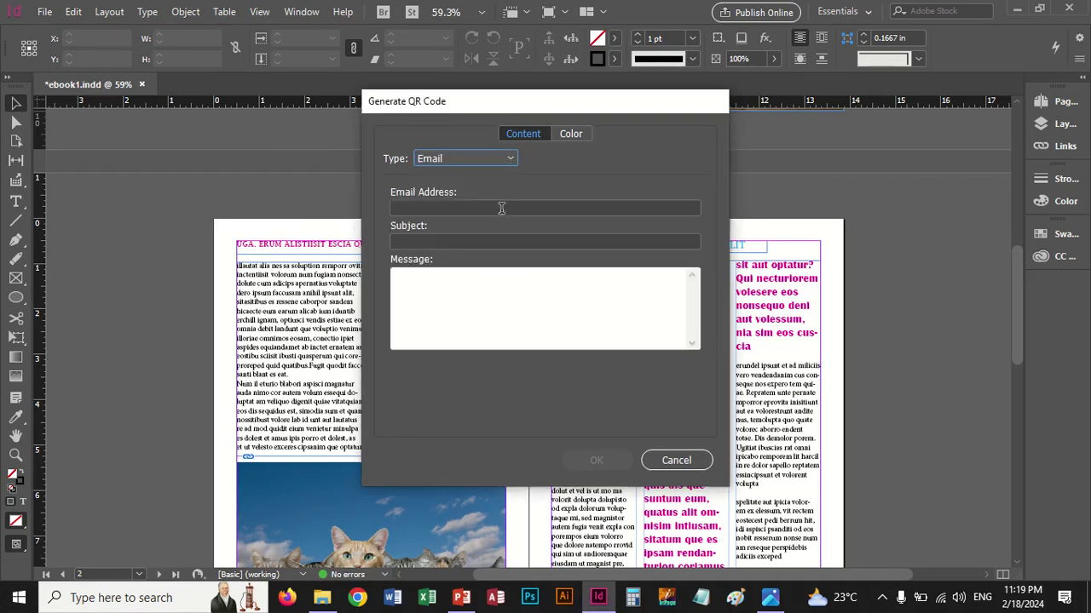
{"action": "left_click", "coordinate": [426, 209]}
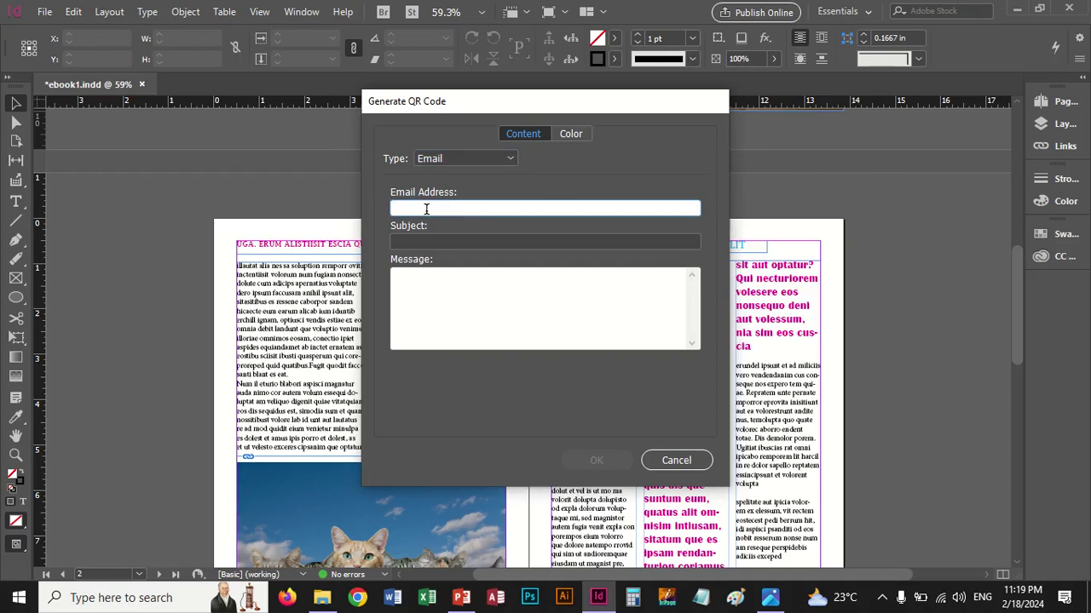
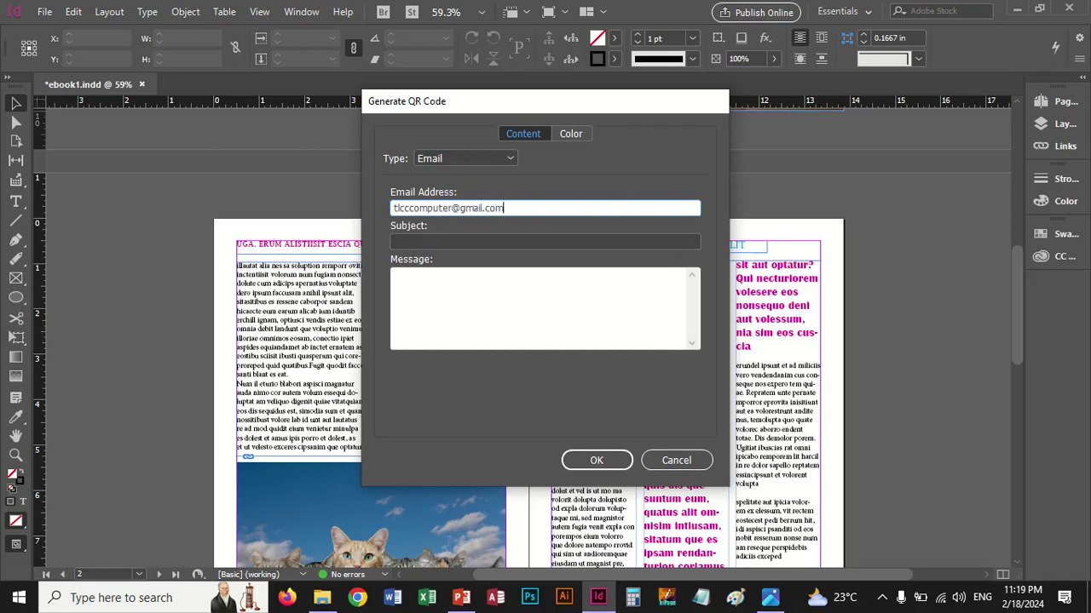
Add subject TLCC and message 'Please contact this address', colour the code cyan, and confirm
{"action": "key", "text": "Tab"}
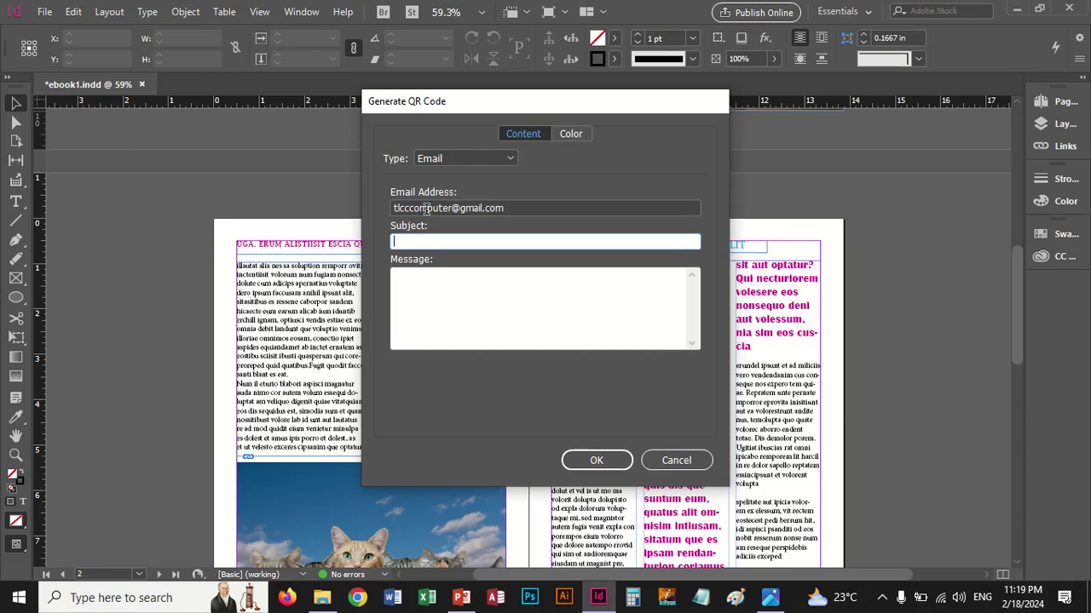
{"action": "type", "text": "TLCC"}
{"action": "left_click", "coordinate": [441, 273]}
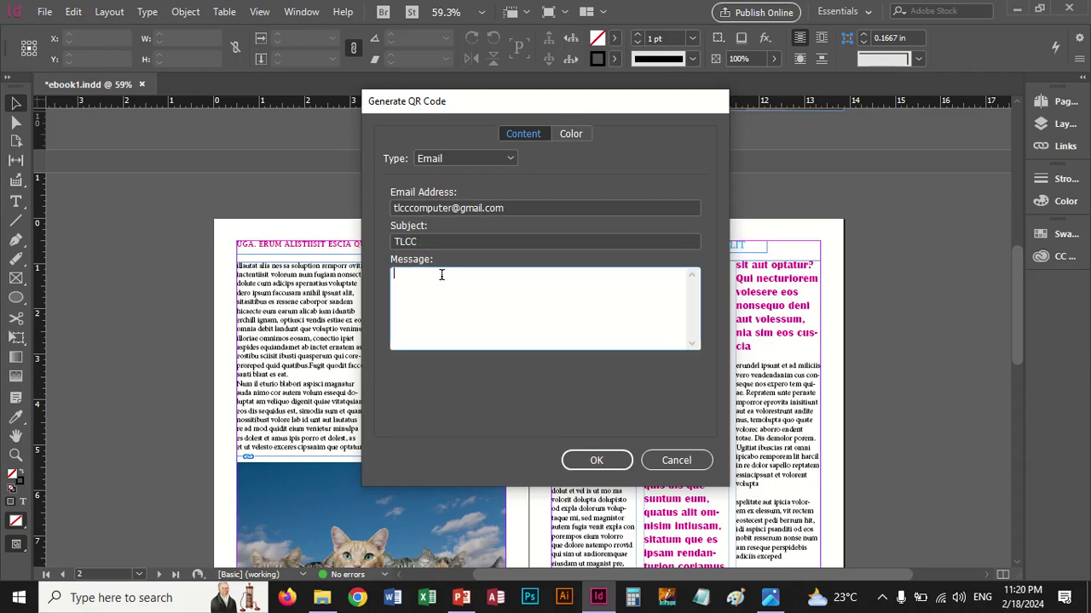
{"action": "type", "text": "Please contact this a"}
{"action": "type", "text": "ddress"}
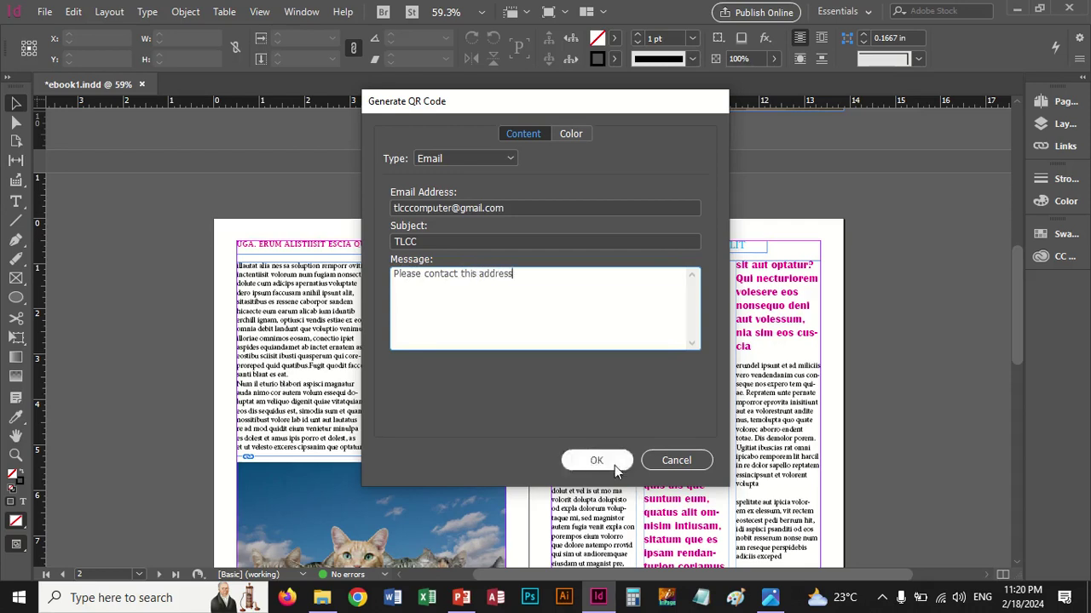
{"action": "left_click", "coordinate": [573, 135]}
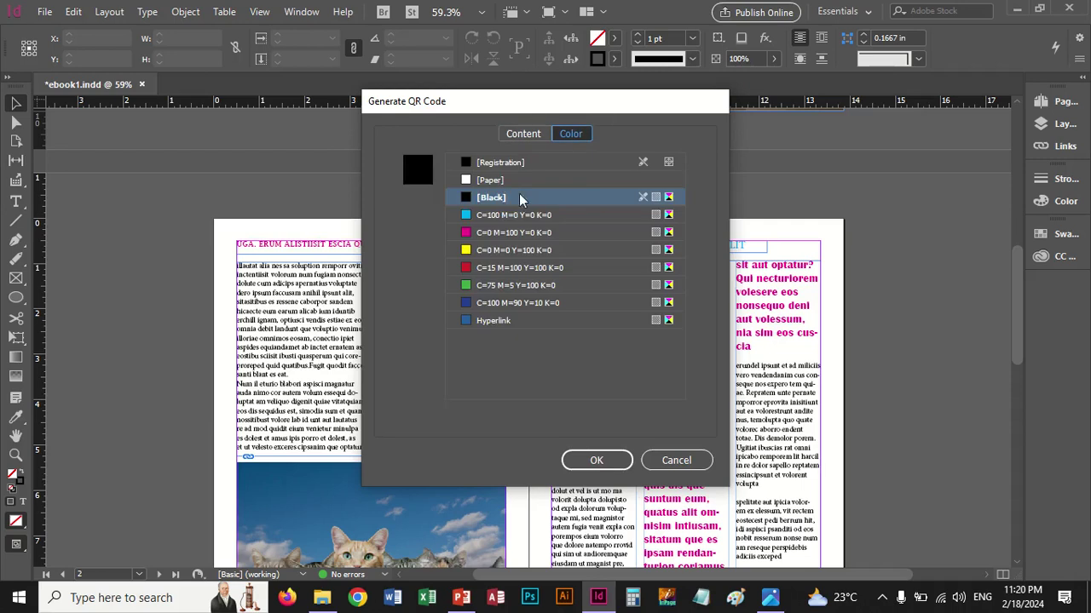
{"action": "left_click", "coordinate": [507, 216]}
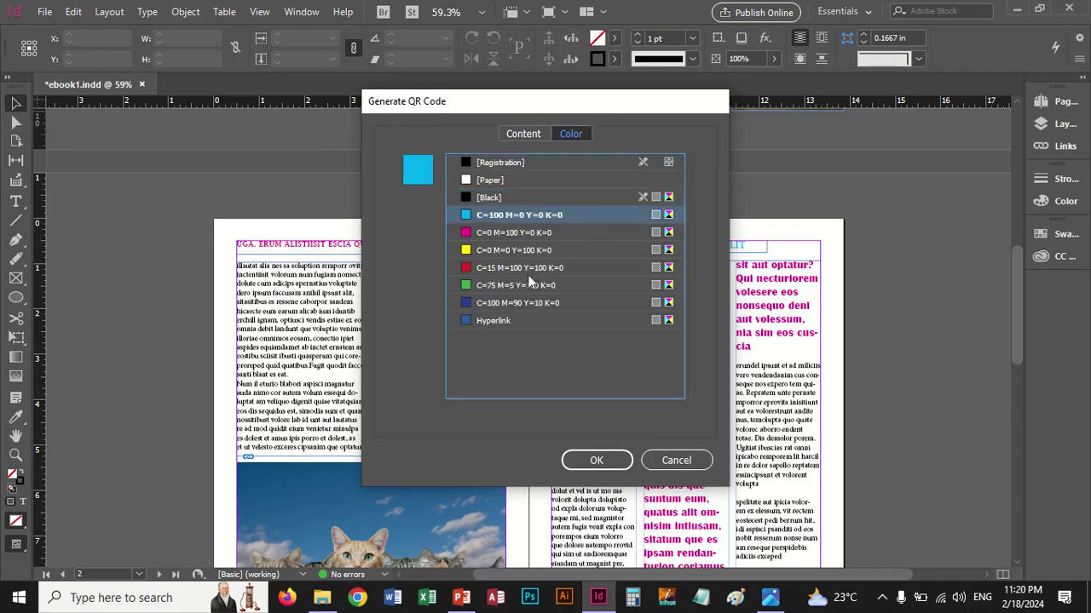
{"action": "left_click", "coordinate": [532, 133]}
{"action": "left_click", "coordinate": [588, 460]}
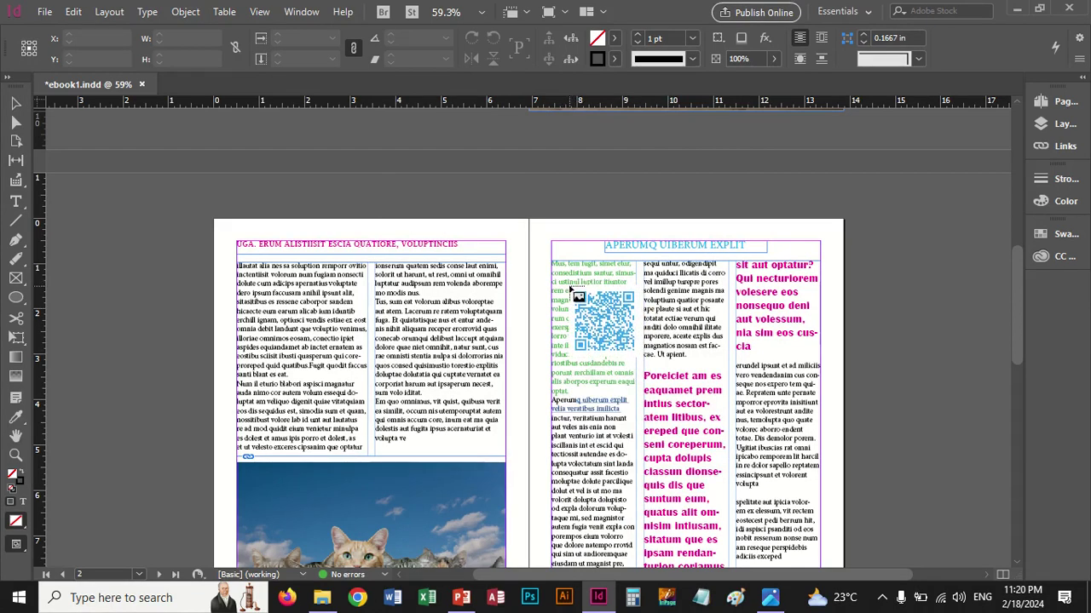
Move the QR code from page 3's text column onto the cat photo and select its graphic
{"action": "left_click_drag", "start_coordinate": [555, 288], "coordinate": [639, 358]}
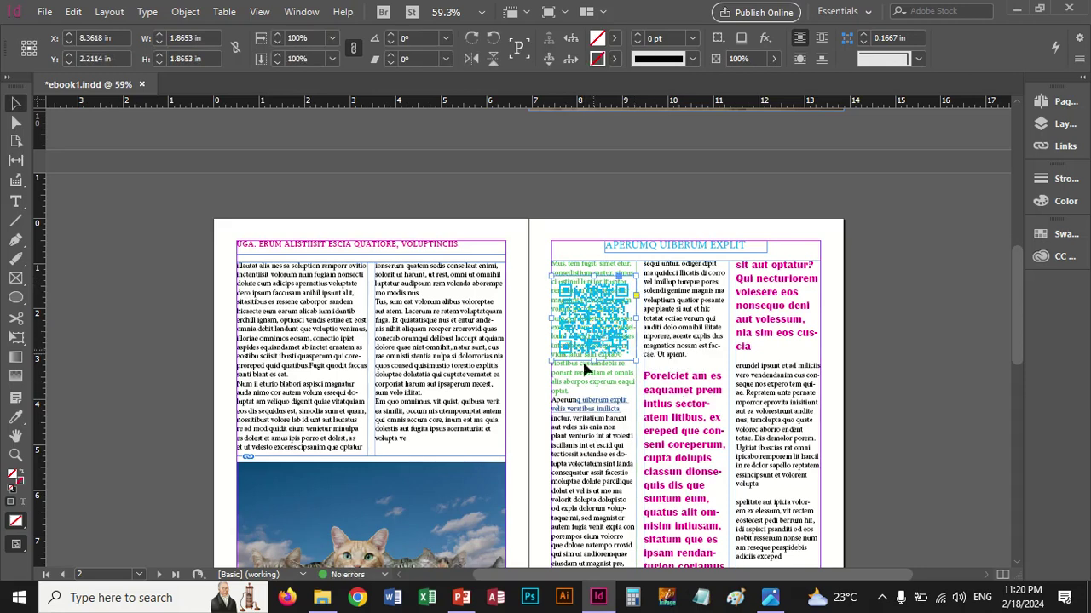
{"action": "scroll", "coordinate": [586, 368], "scroll_direction": "down", "scroll_amount": 1}
{"action": "left_click_drag", "start_coordinate": [596, 267], "coordinate": [463, 449]}
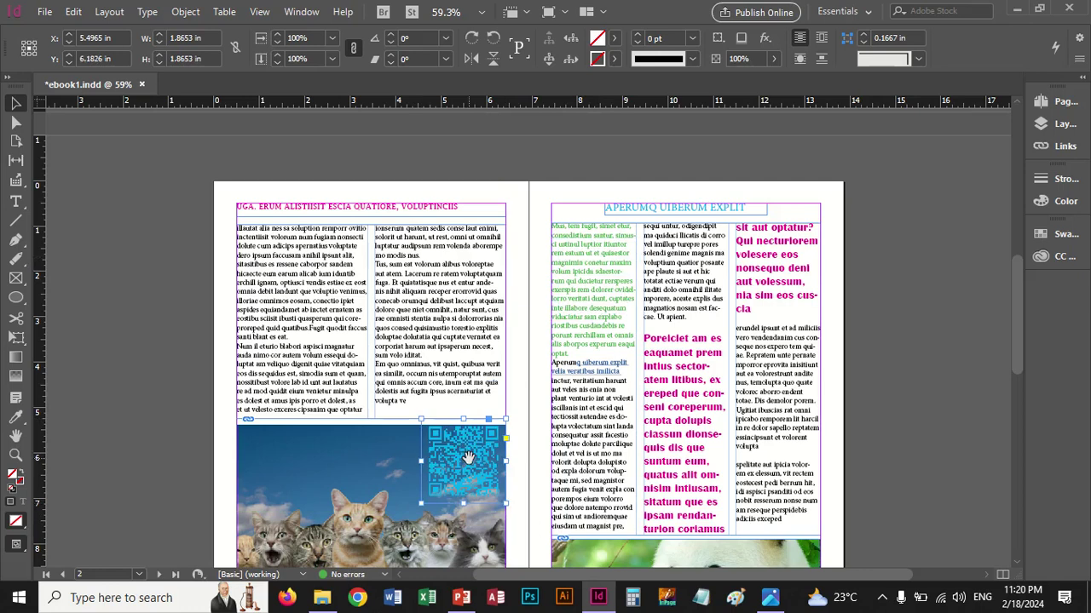
{"action": "left_click", "coordinate": [467, 459]}
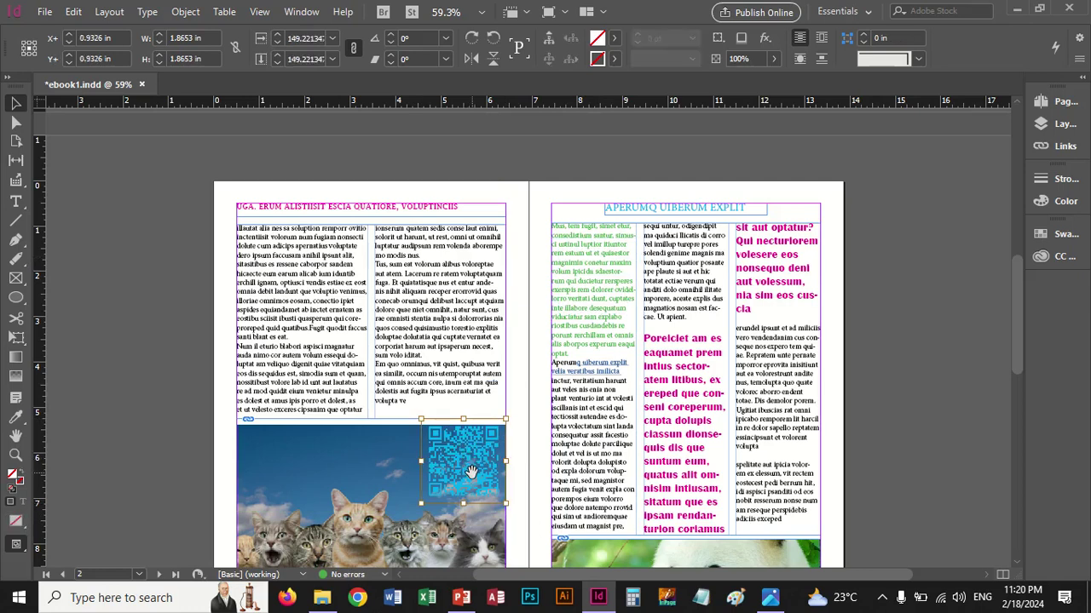
{"action": "mouse_move", "coordinate": [470, 472]}
{"action": "left_click", "coordinate": [220, 432]}
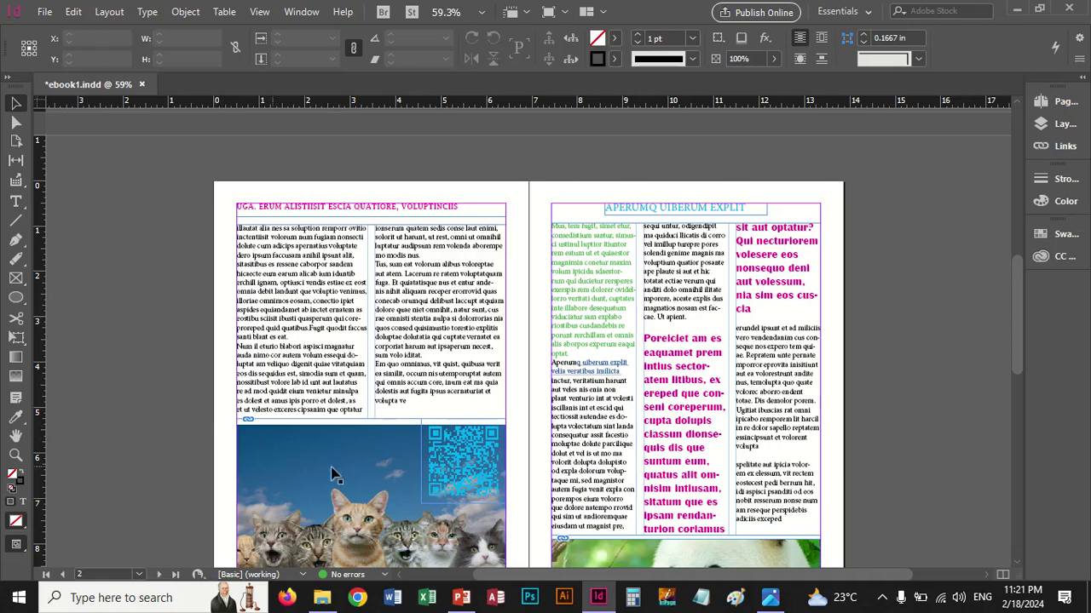
{"action": "left_click", "coordinate": [452, 461]}
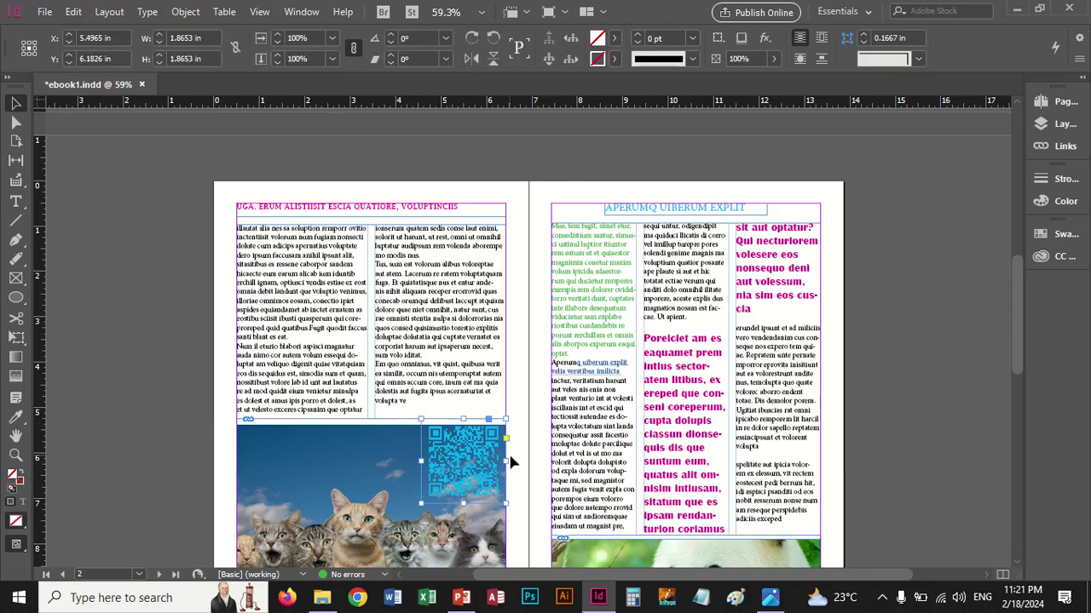
{"action": "mouse_move", "coordinate": [467, 452]}
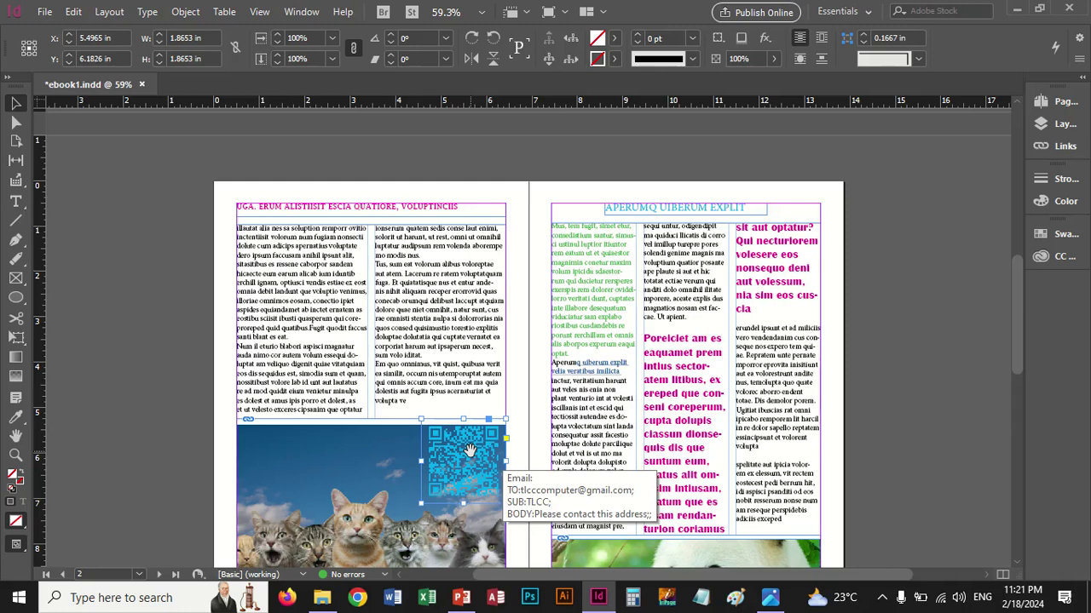
{"action": "left_click", "coordinate": [467, 452]}
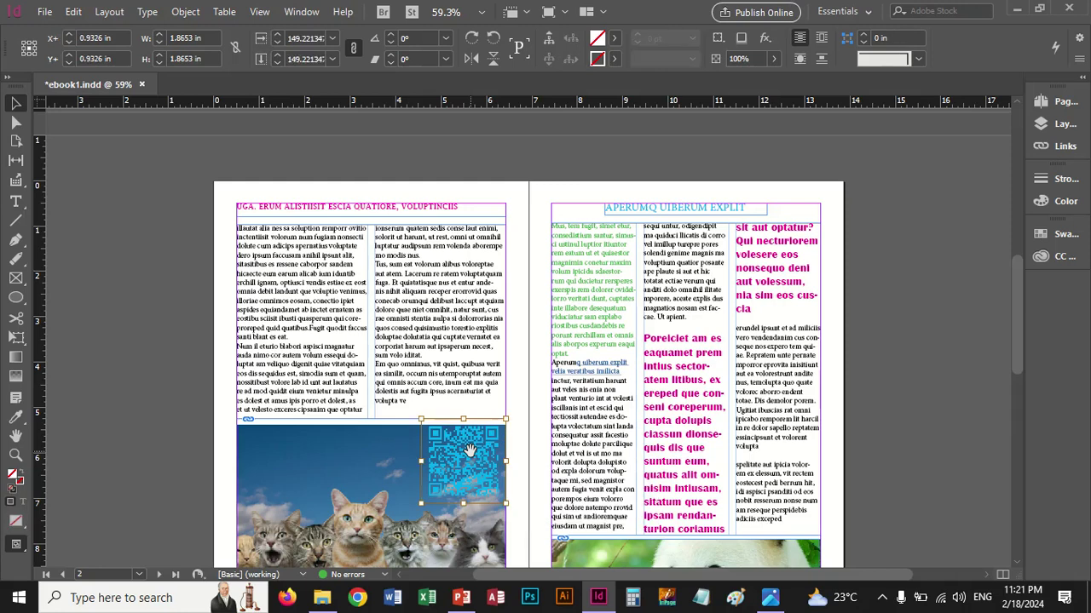
Open Edit QR Code and confirm the settings unchanged
{"action": "left_click", "coordinate": [185, 12]}
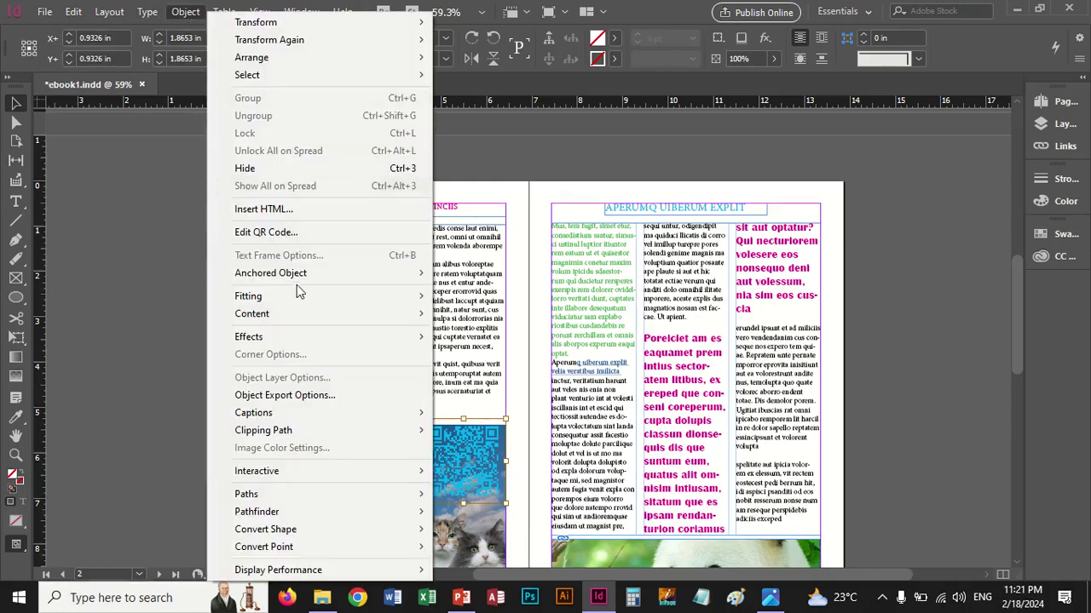
{"action": "left_click", "coordinate": [281, 235]}
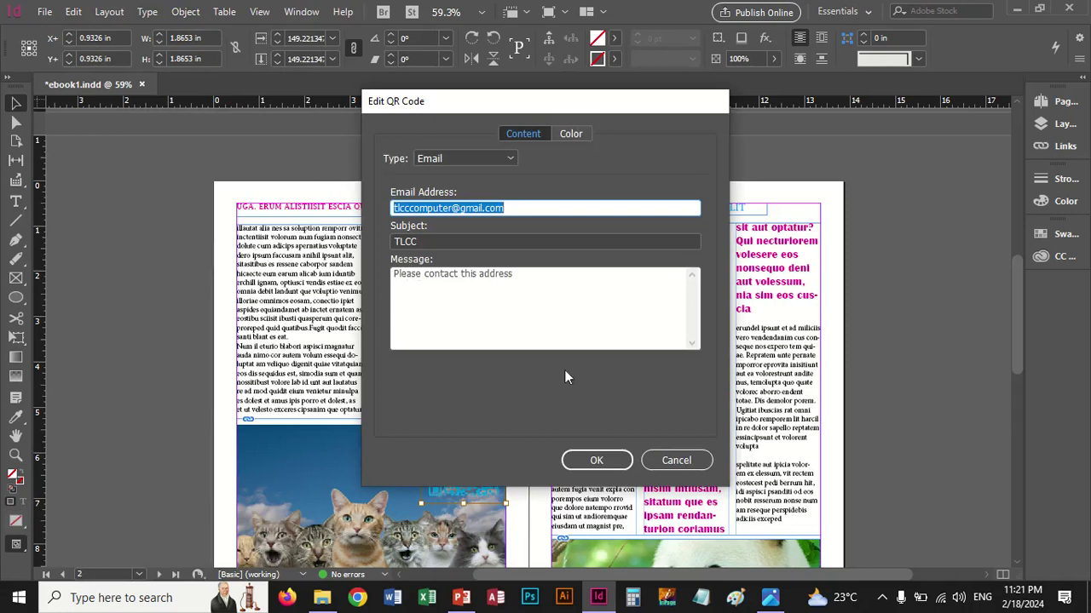
{"action": "left_click", "coordinate": [596, 460]}
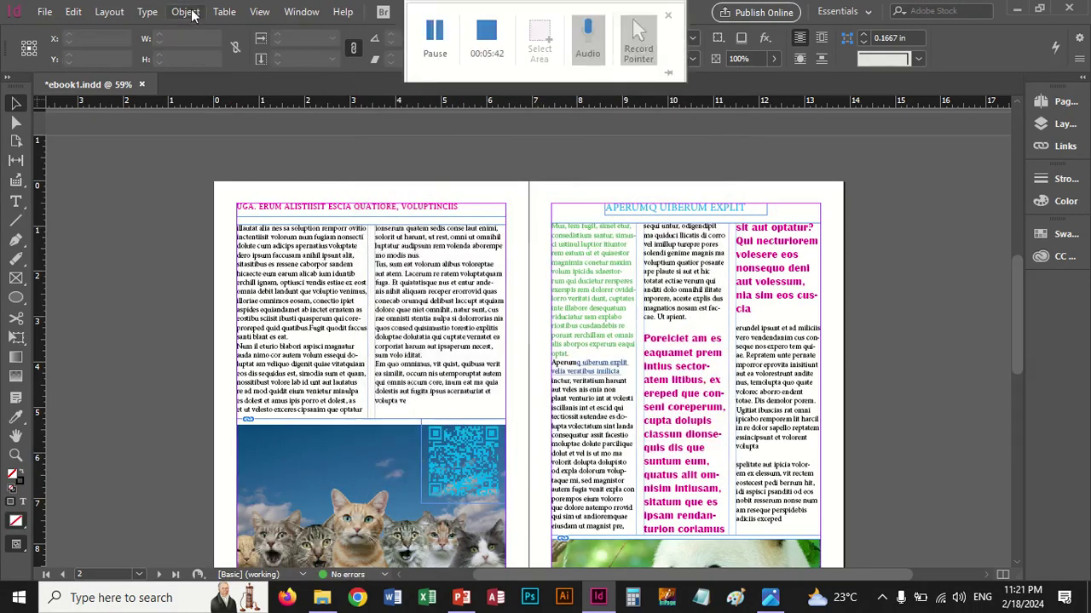
{"action": "left_click", "coordinate": [185, 12]}
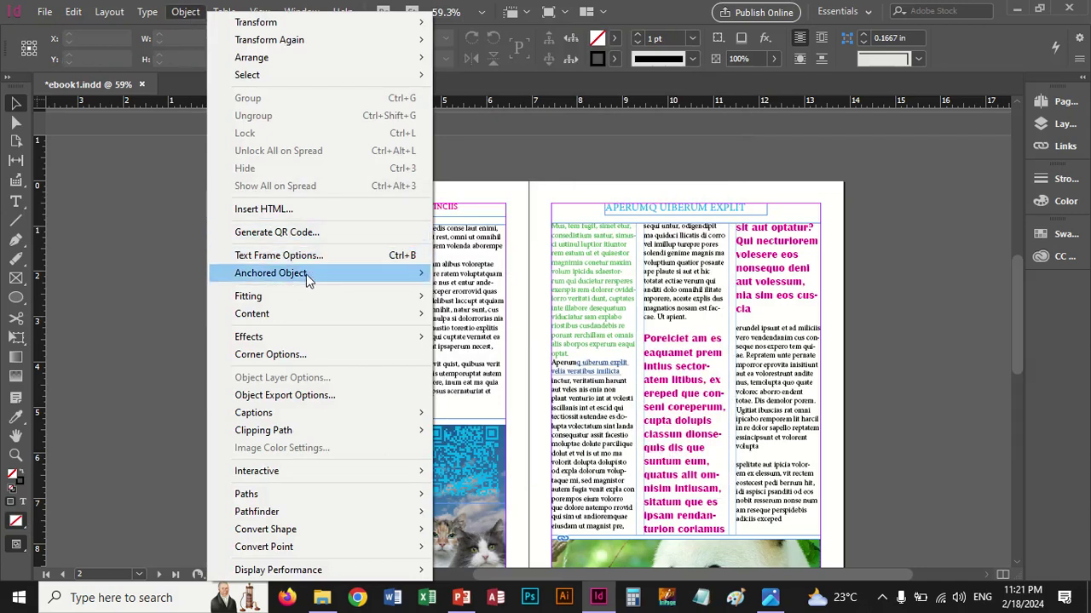
{"action": "mouse_move", "coordinate": [308, 278]}
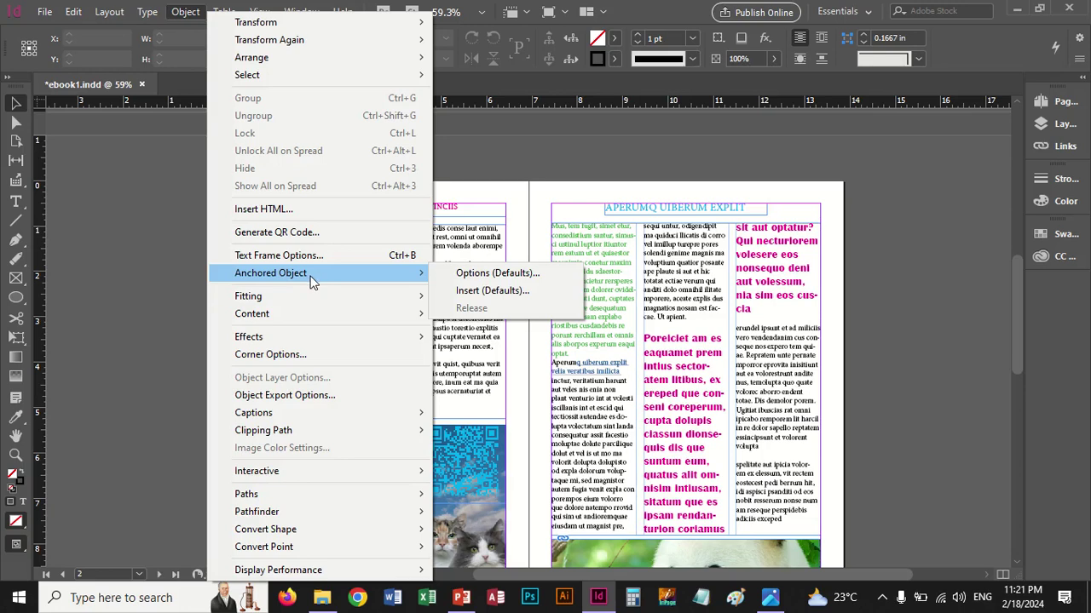
{"action": "mouse_move", "coordinate": [305, 303]}
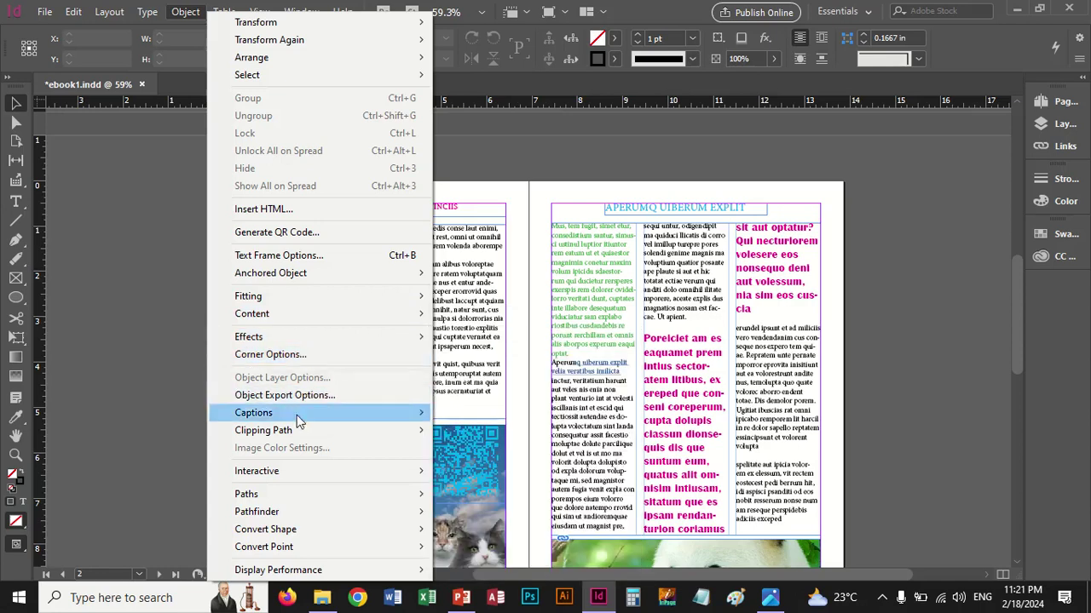
{"action": "mouse_move", "coordinate": [288, 419]}
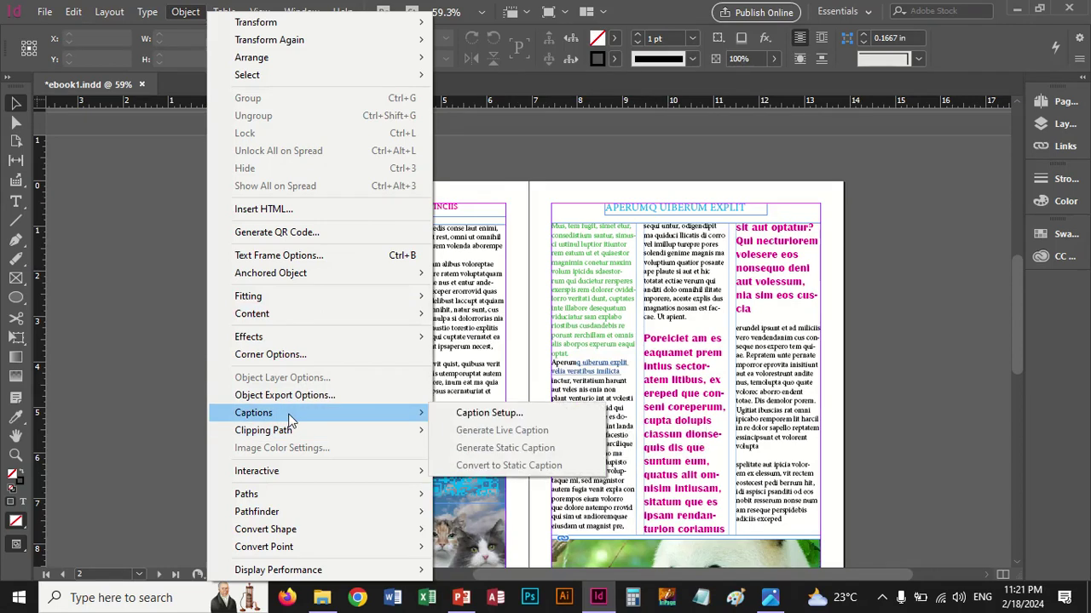
{"action": "left_click", "coordinate": [469, 414]}
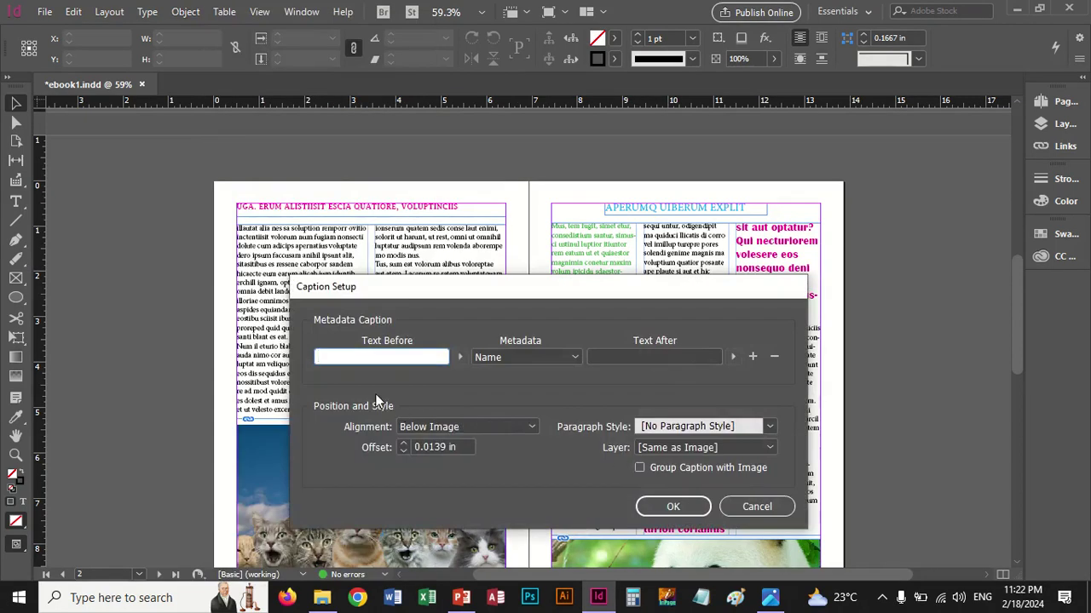
{"action": "left_click", "coordinate": [762, 510]}
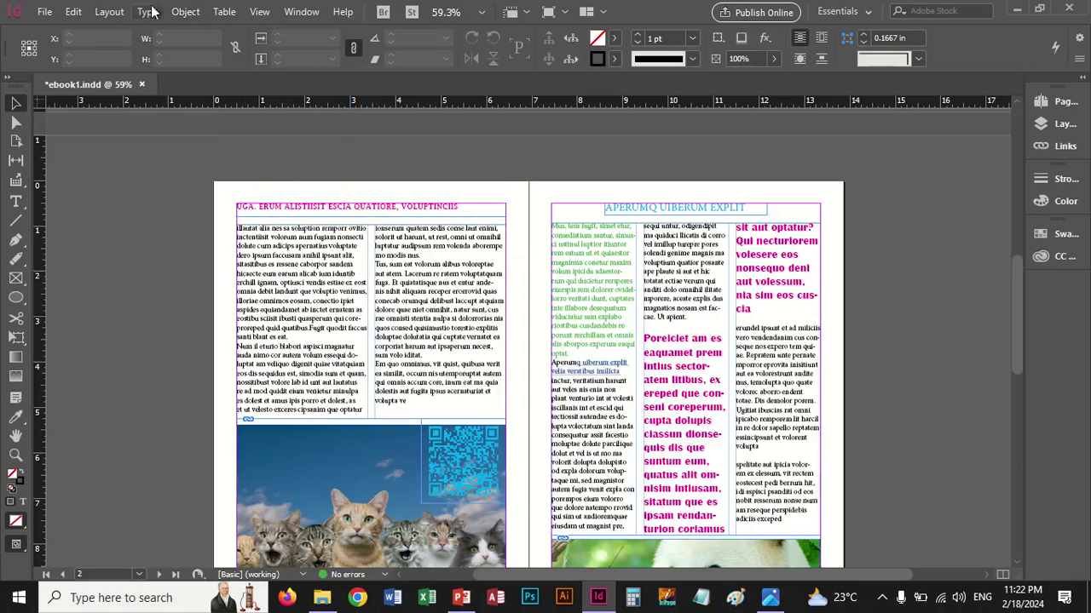
{"action": "left_click", "coordinate": [310, 432]}
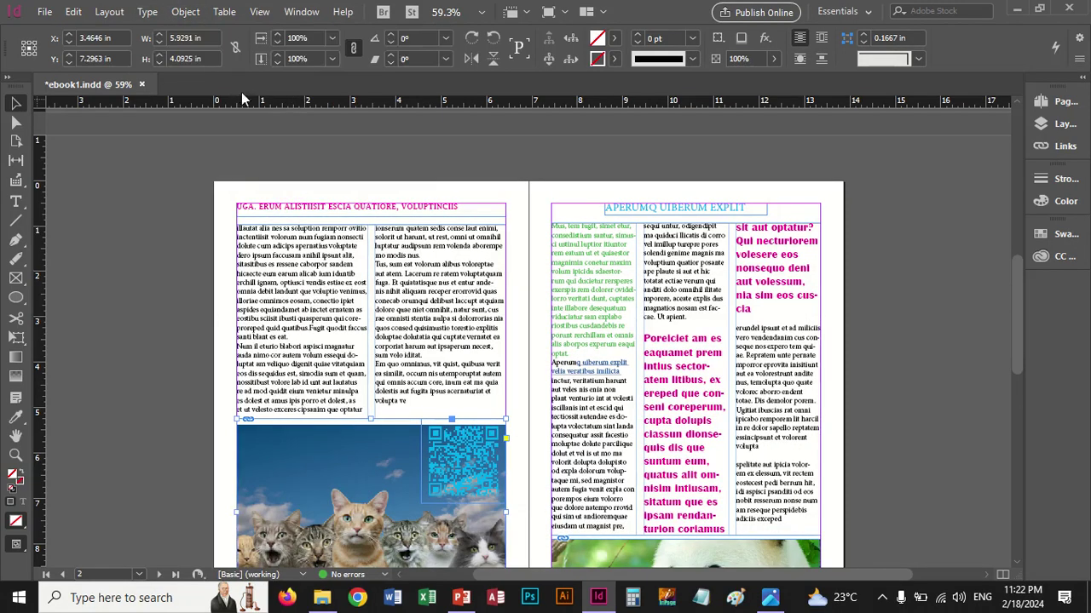
{"action": "left_click", "coordinate": [186, 12]}
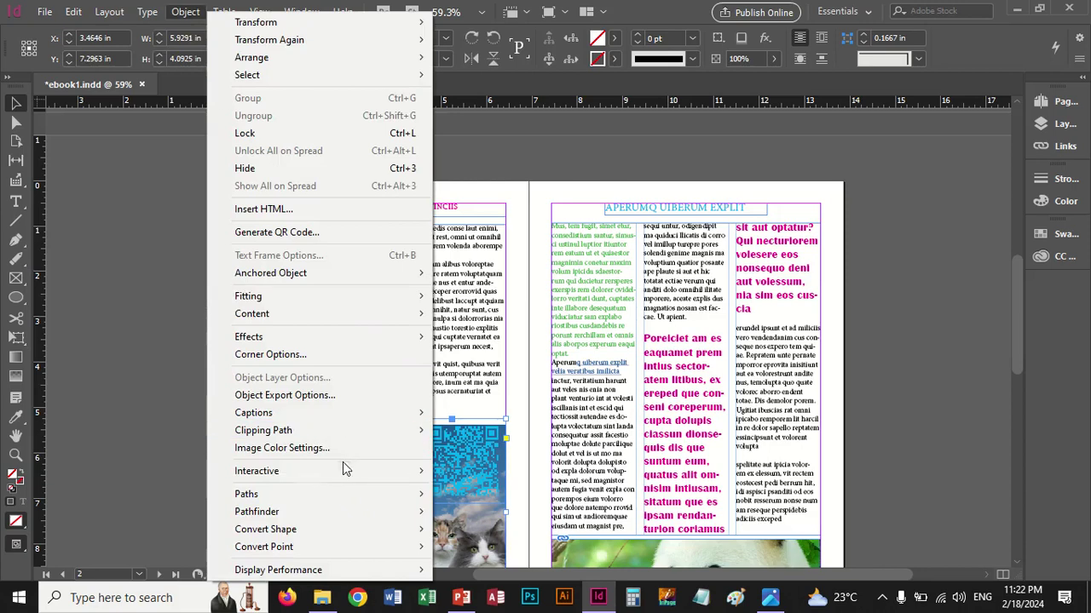
{"action": "mouse_move", "coordinate": [318, 431]}
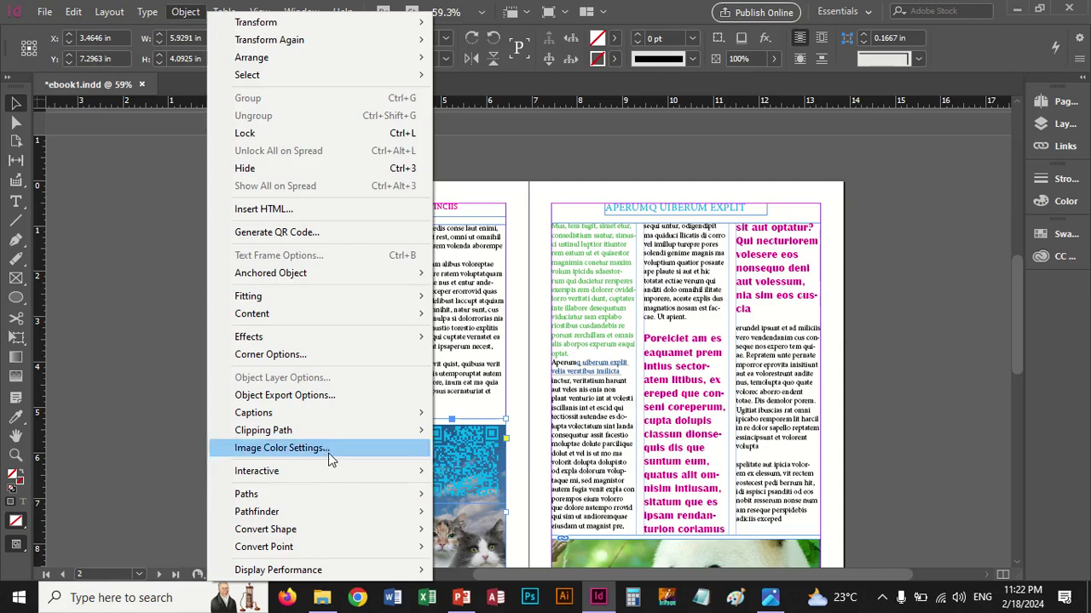
{"action": "mouse_move", "coordinate": [323, 505]}
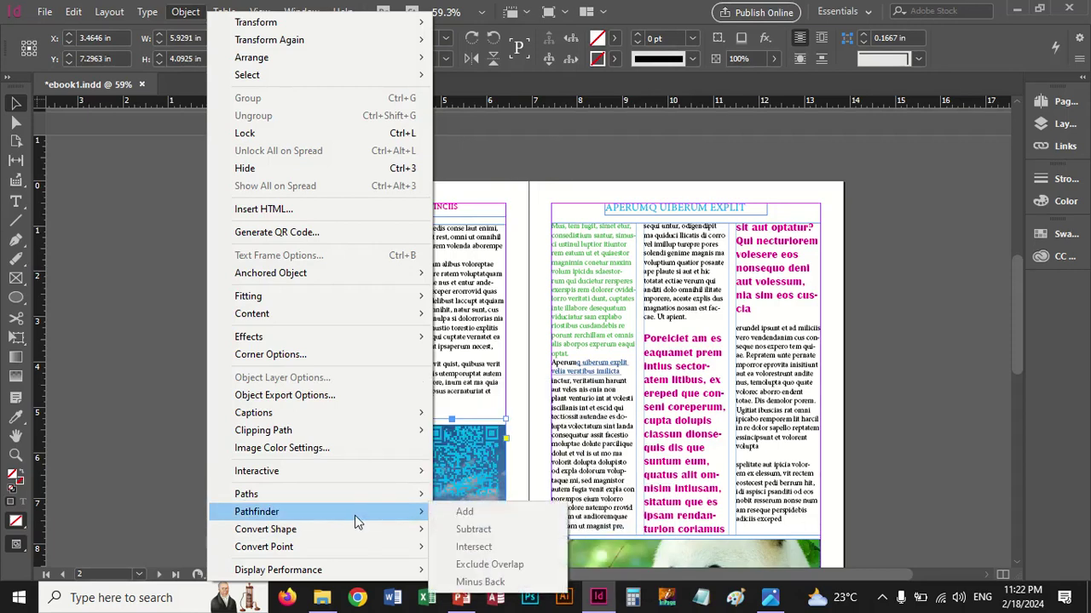
{"action": "mouse_move", "coordinate": [354, 527]}
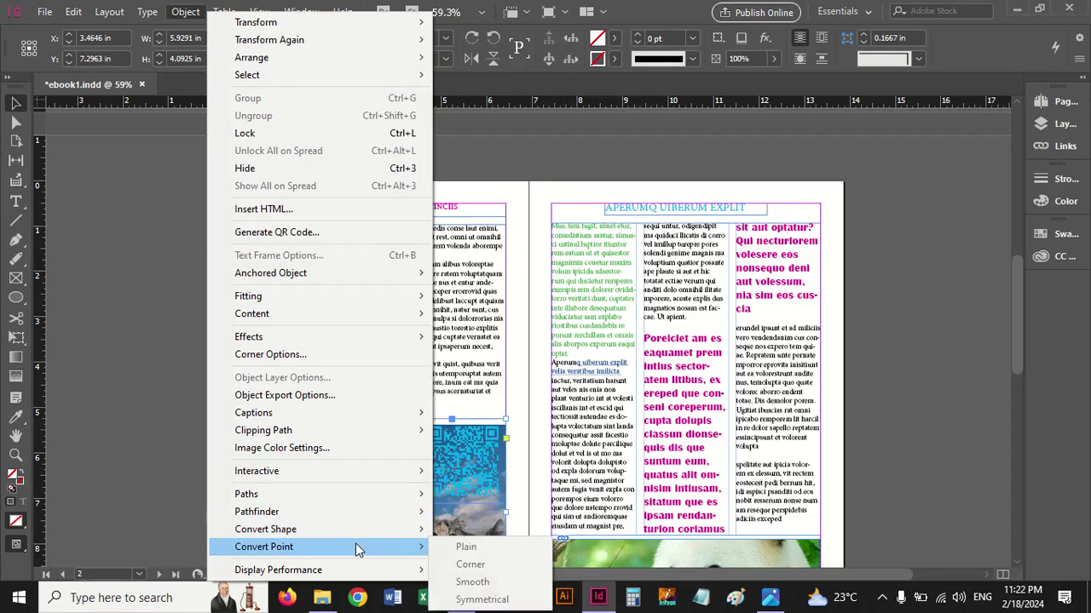
{"action": "mouse_move", "coordinate": [358, 571]}
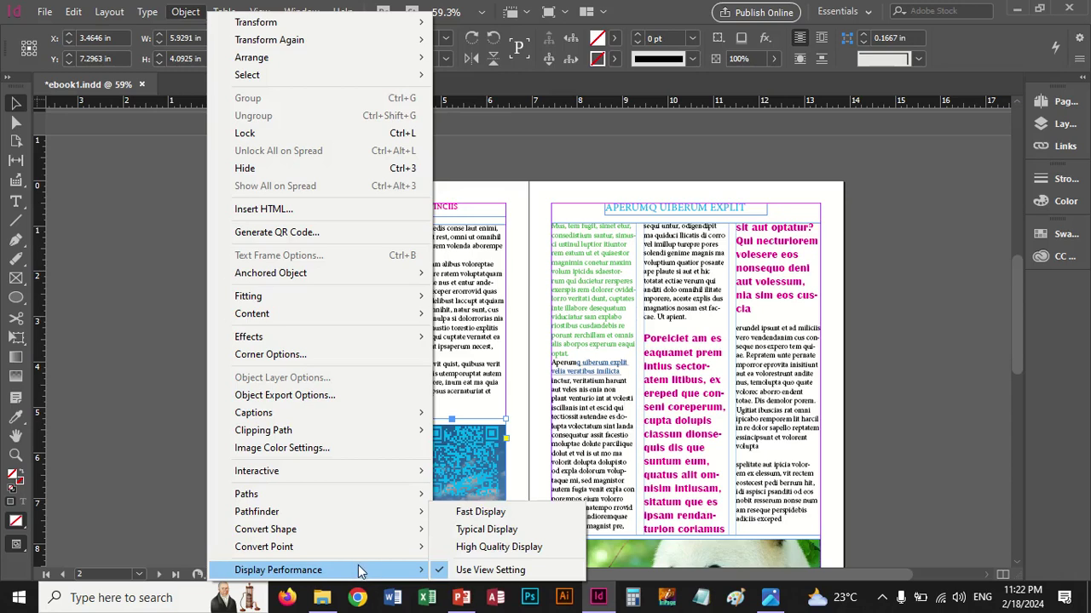
{"action": "left_click", "coordinate": [185, 11]}
{"action": "left_click", "coordinate": [185, 11]}
{"action": "left_click", "coordinate": [185, 11]}
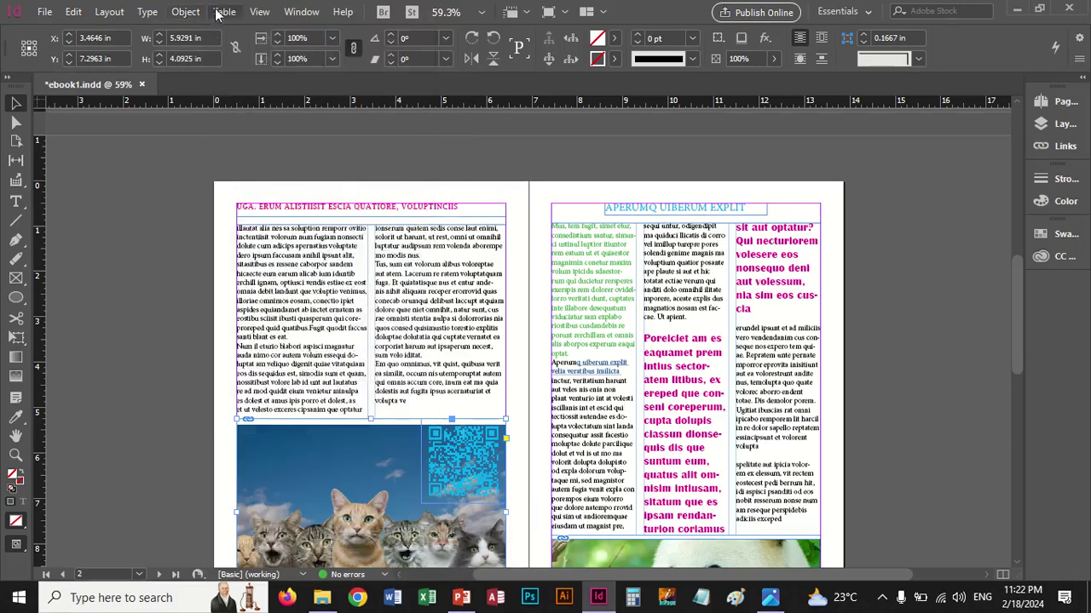
{"action": "left_click", "coordinate": [221, 12]}
Create a new blank document with the default settings
{"action": "mouse_move", "coordinate": [260, 12]}
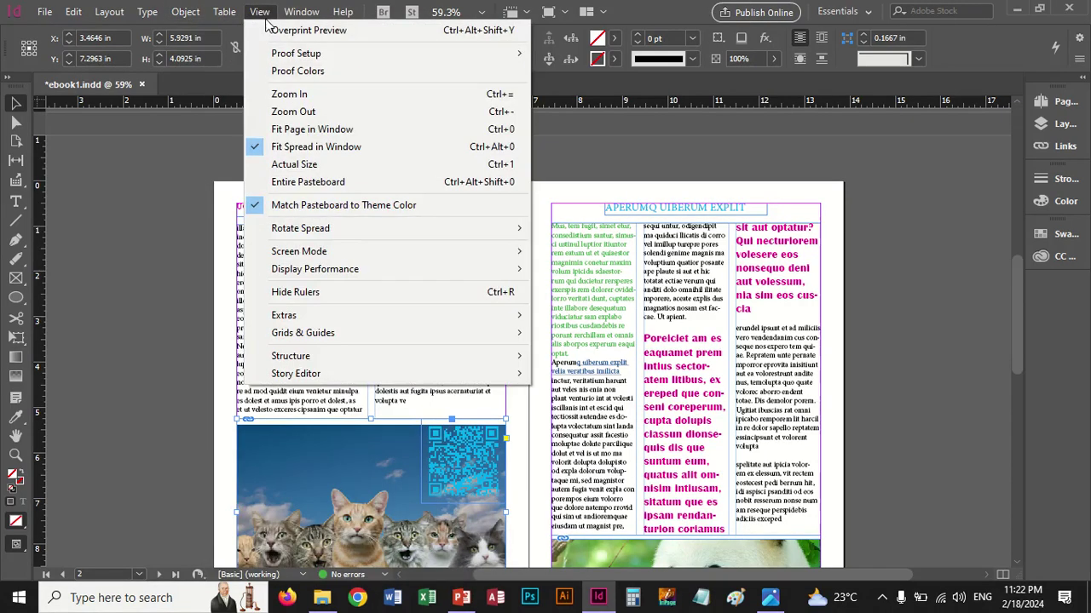
{"action": "left_click", "coordinate": [83, 56]}
{"action": "left_click", "coordinate": [44, 11]}
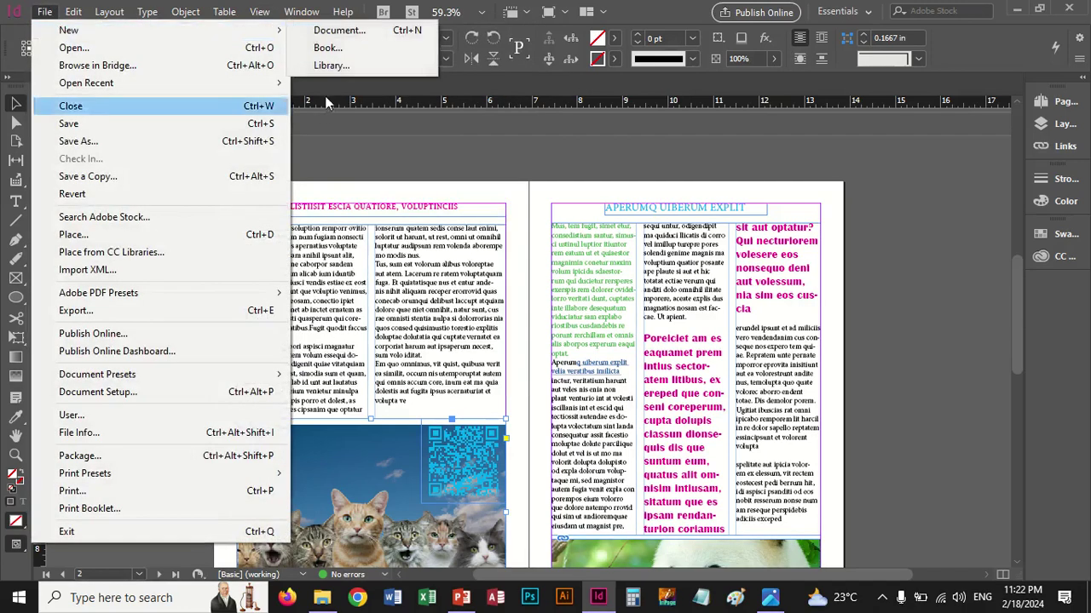
{"action": "left_click", "coordinate": [333, 38]}
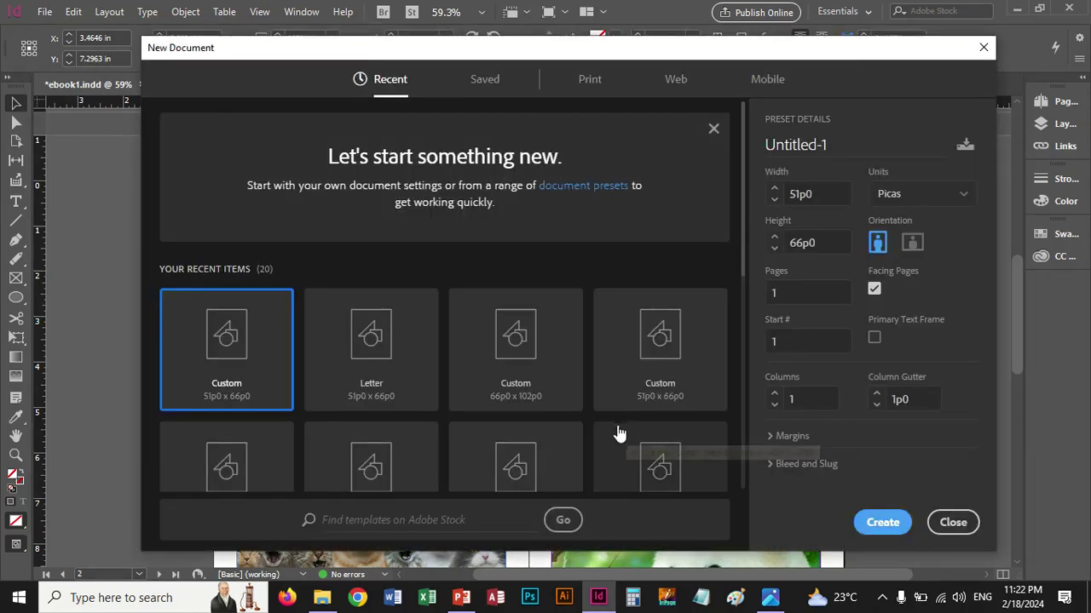
{"action": "key", "text": "Escape"}
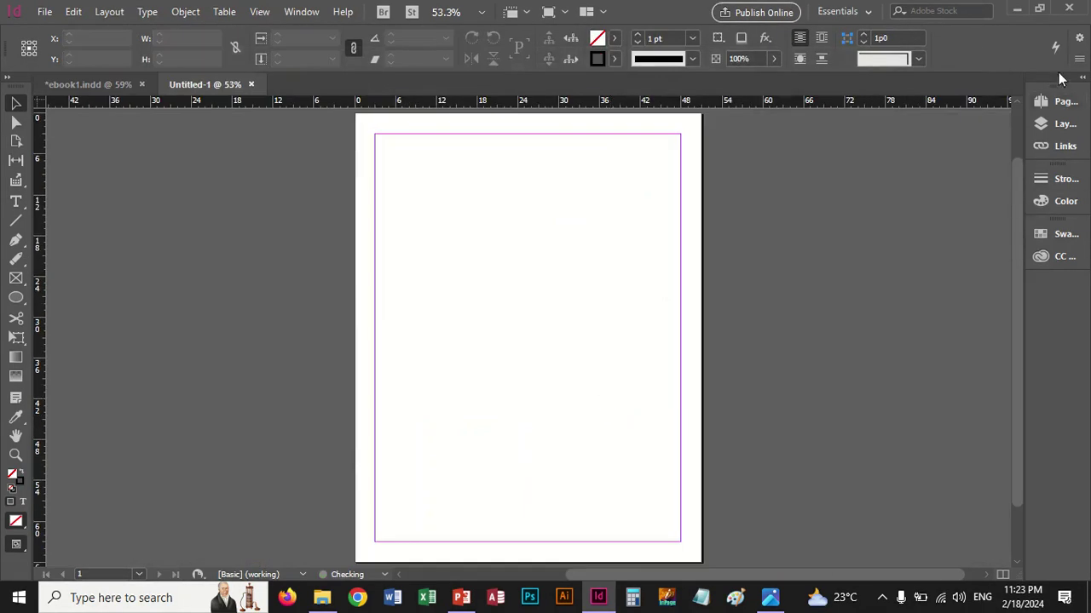
Open the Create Table dialog showing 3 body rows and 3 columns
{"action": "left_click", "coordinate": [1055, 103]}
{"action": "left_click", "coordinate": [1055, 103]}
{"action": "left_click", "coordinate": [222, 14]}
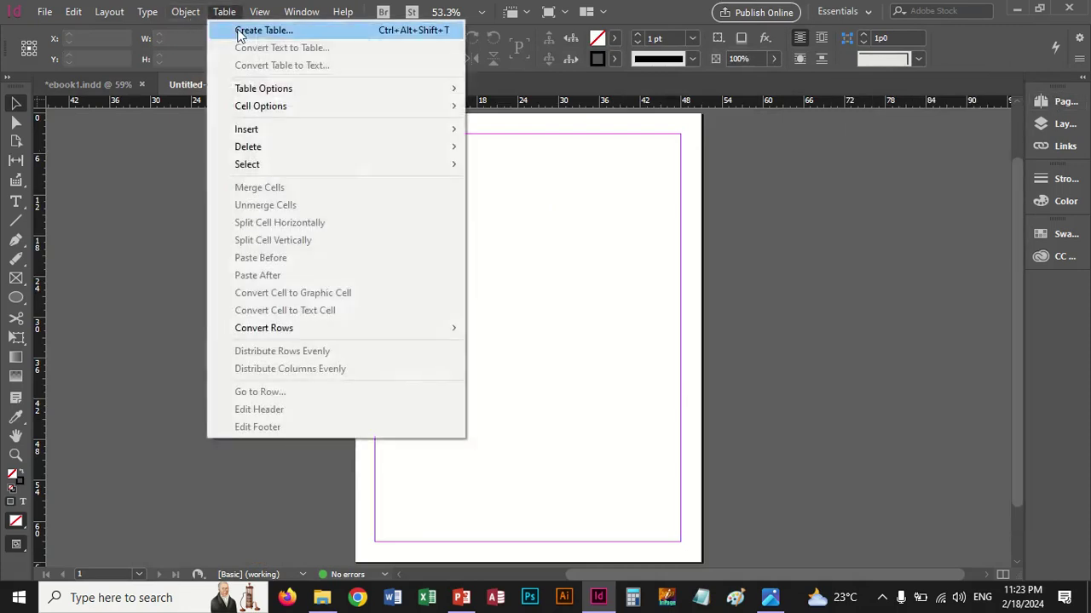
{"action": "left_click", "coordinate": [244, 31]}
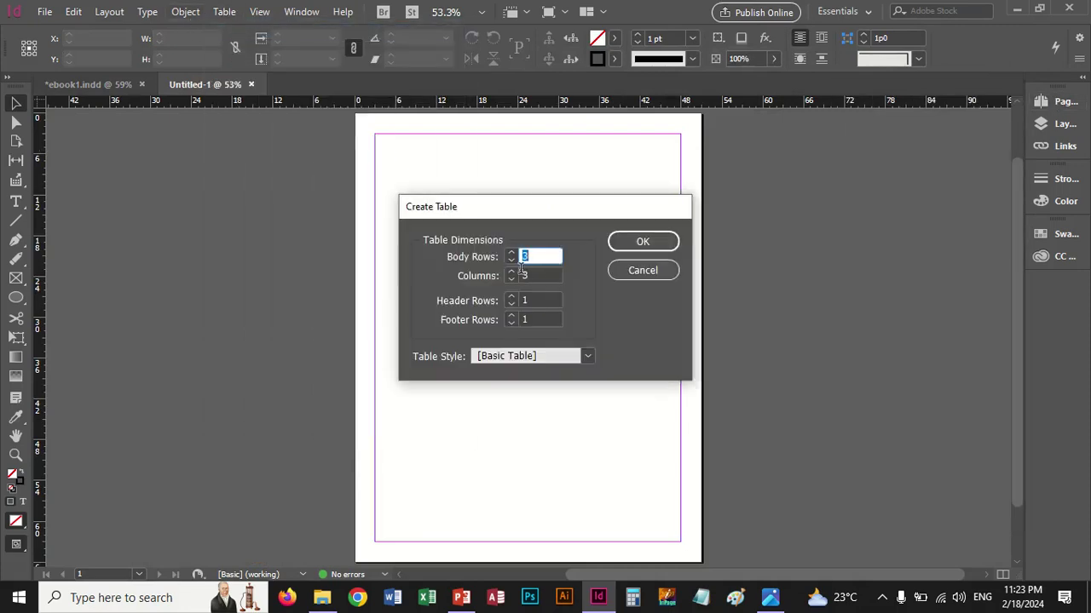
Create a table with 4 columns and 4 body rows, drawn across the top of the page
{"action": "left_click", "coordinate": [511, 253]}
{"action": "left_click", "coordinate": [511, 272]}
{"action": "left_click", "coordinate": [639, 241]}
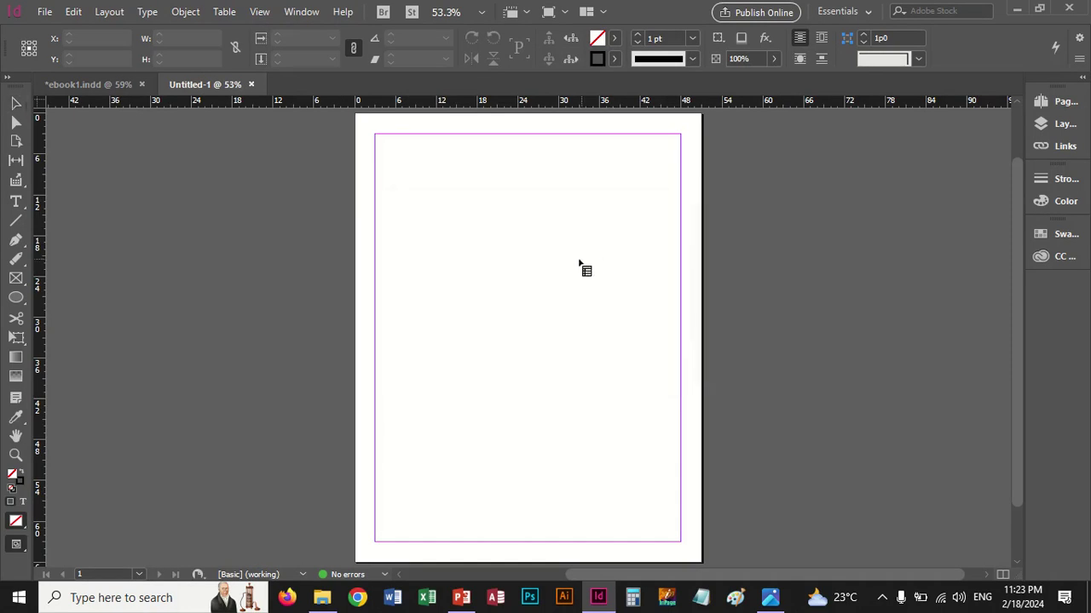
{"action": "left_click_drag", "start_coordinate": [403, 158], "coordinate": [642, 304]}
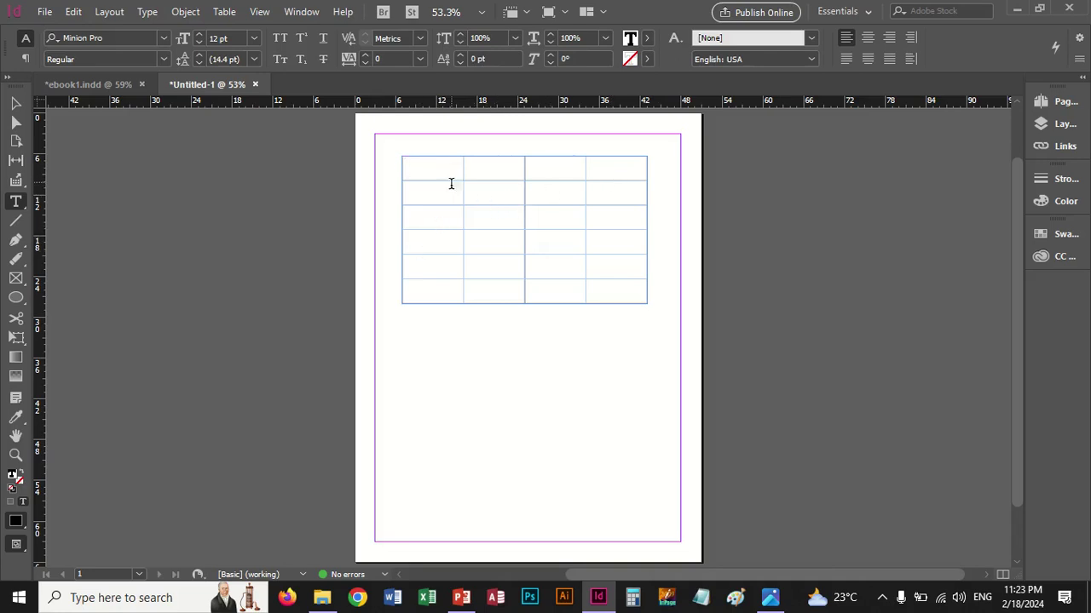
Fill the first two table rows with placeholder text such as fgfg, gfgfg, gfgf and gfg
{"action": "type", "text": "fgfg"}
{"action": "key", "text": "Tab"}
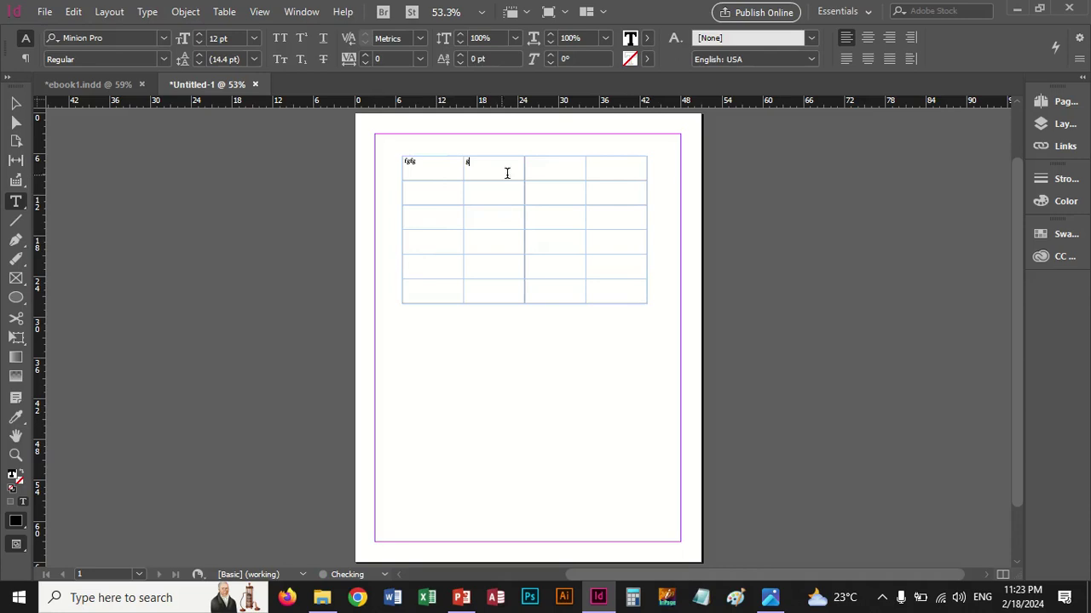
{"action": "type", "text": "gfgfg"}
{"action": "key", "text": "Tab"}
{"action": "type", "text": "gfgf"}
{"action": "key", "text": "Tab"}
{"action": "type", "text": "gfg"}
{"action": "key", "text": "Tab"}
{"action": "type", "text": "gfg"}
{"action": "key", "text": "Tab"}
{"action": "type", "text": "fgfg"}
{"action": "key", "text": "Tab"}
{"action": "type", "text": "fgfg"}
{"action": "key", "text": "Tab"}
{"action": "type", "text": "fgfg"}
{"action": "key", "text": "Tab"}
Fill rows three and four with placeholder text such as fgfgf, fgfg, dgf and dgdg
{"action": "type", "text": "fgfgf"}
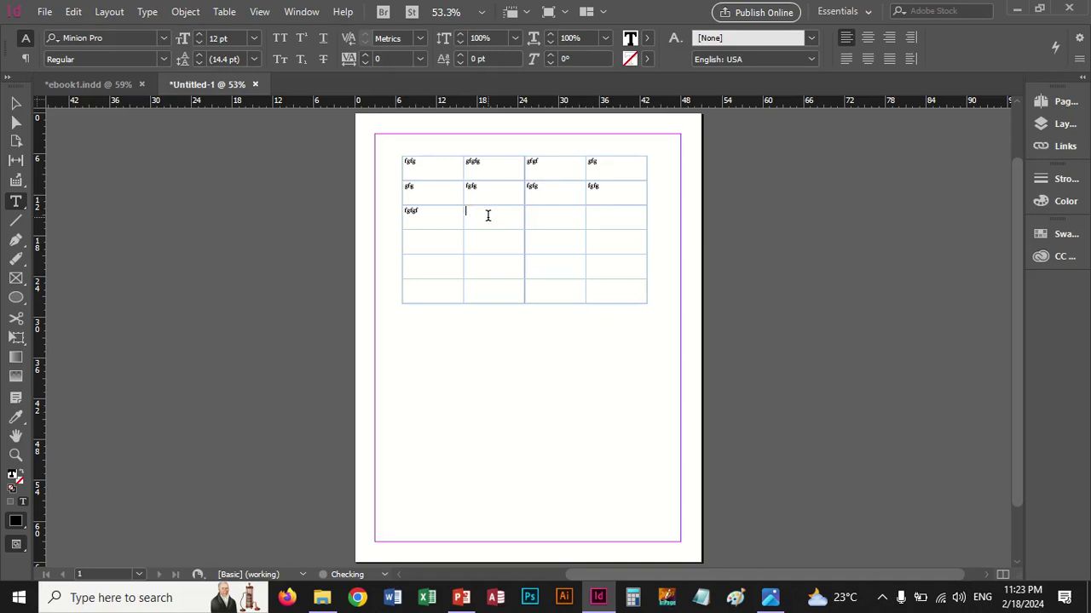
{"action": "key", "text": "Tab"}
{"action": "type", "text": "fgfg"}
{"action": "key", "text": "Tab"}
{"action": "type", "text": "fgfg"}
{"action": "key", "text": "Tab"}
{"action": "type", "text": "fgfg"}
{"action": "type", "text": "dgf"}
{"action": "left_click", "coordinate": [548, 251]}
{"action": "type", "text": "dgdg"}
{"action": "left_click", "coordinate": [596, 242]}
{"action": "type", "text": "dgf"}
{"action": "left_click", "coordinate": [16, 103]}
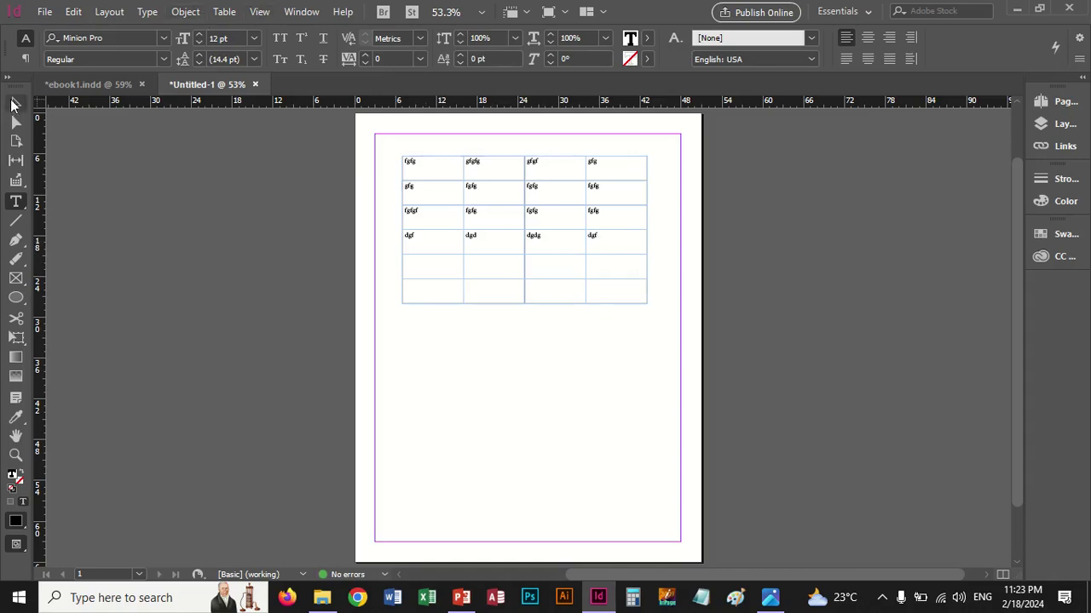
{"action": "left_click", "coordinate": [224, 12]}
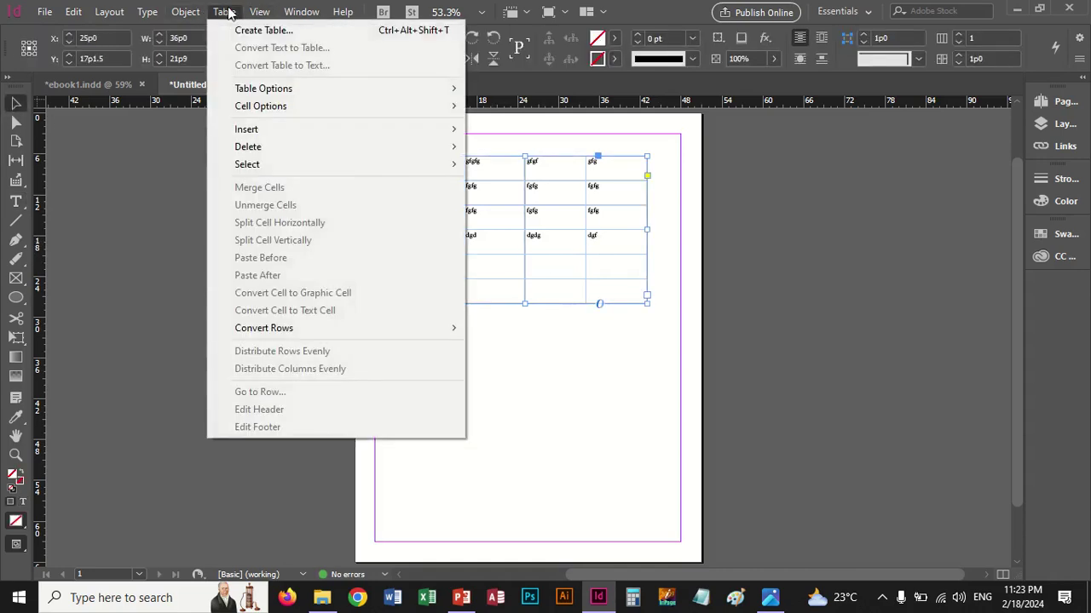
{"action": "left_click", "coordinate": [561, 182]}
{"action": "double_click", "coordinate": [458, 166]}
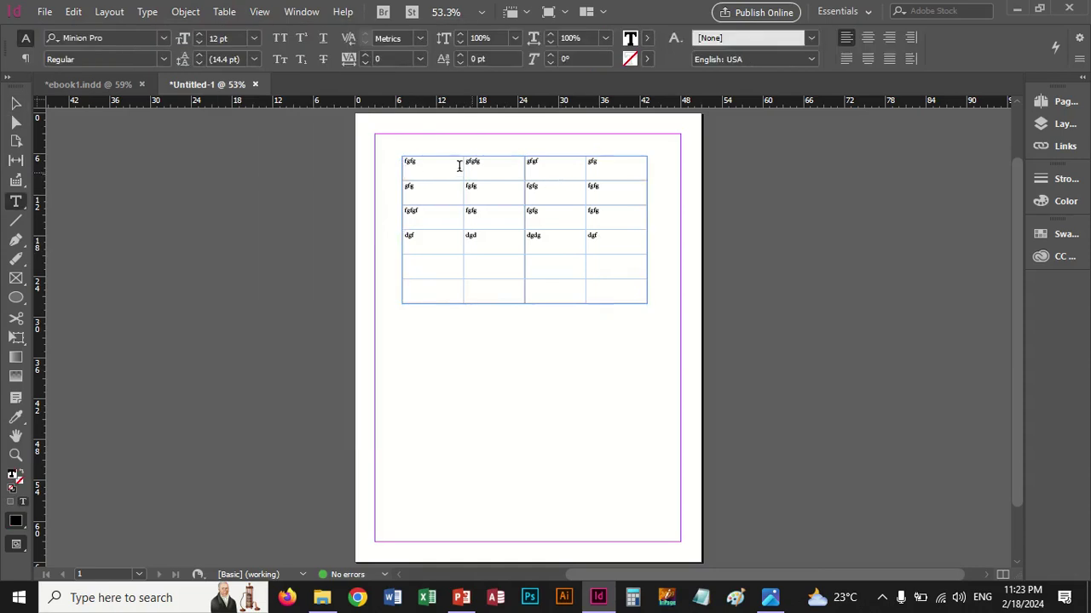
{"action": "left_click", "coordinate": [494, 179], "text": "shift"}
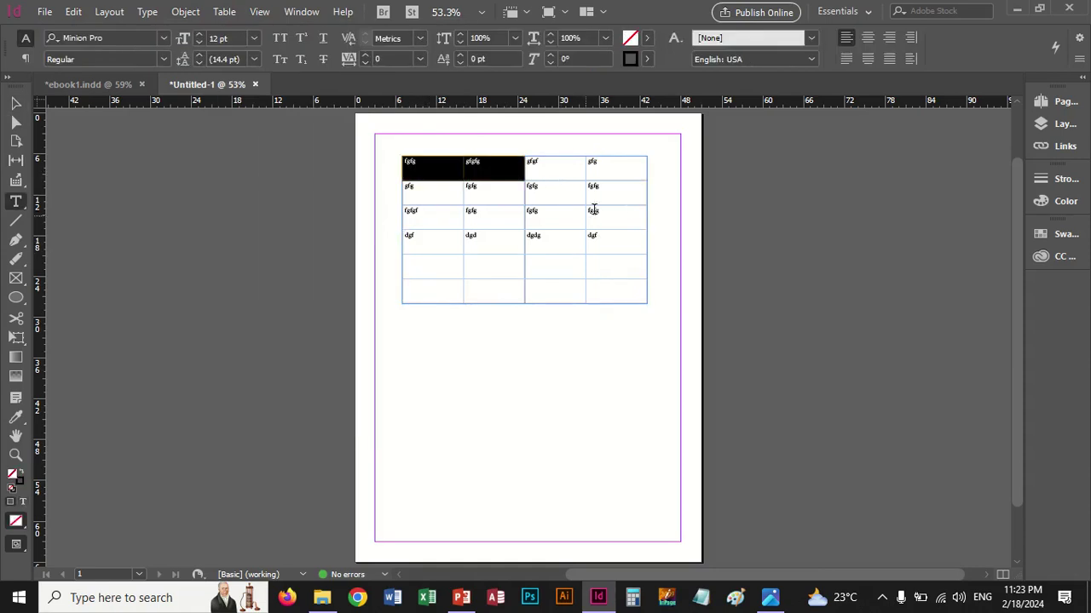
{"action": "left_click", "coordinate": [224, 12]}
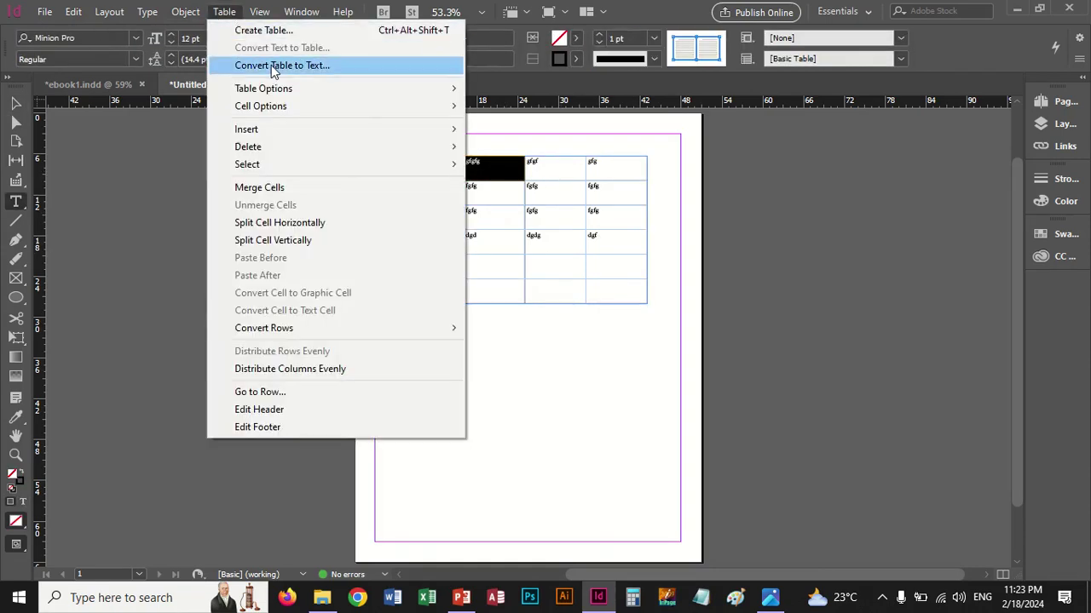
{"action": "left_click", "coordinate": [271, 66]}
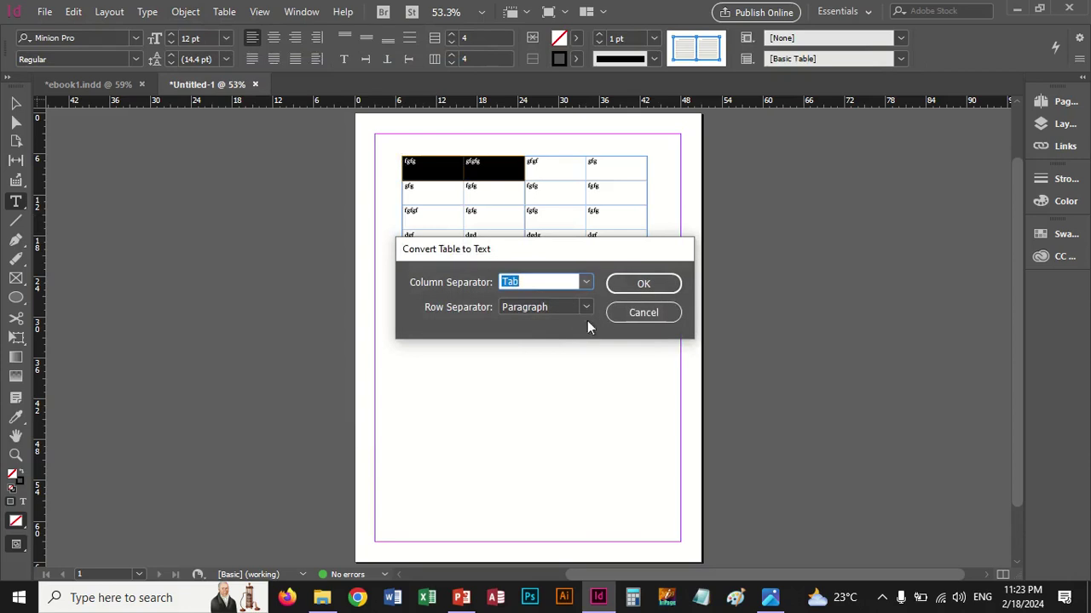
{"action": "left_click", "coordinate": [585, 284]}
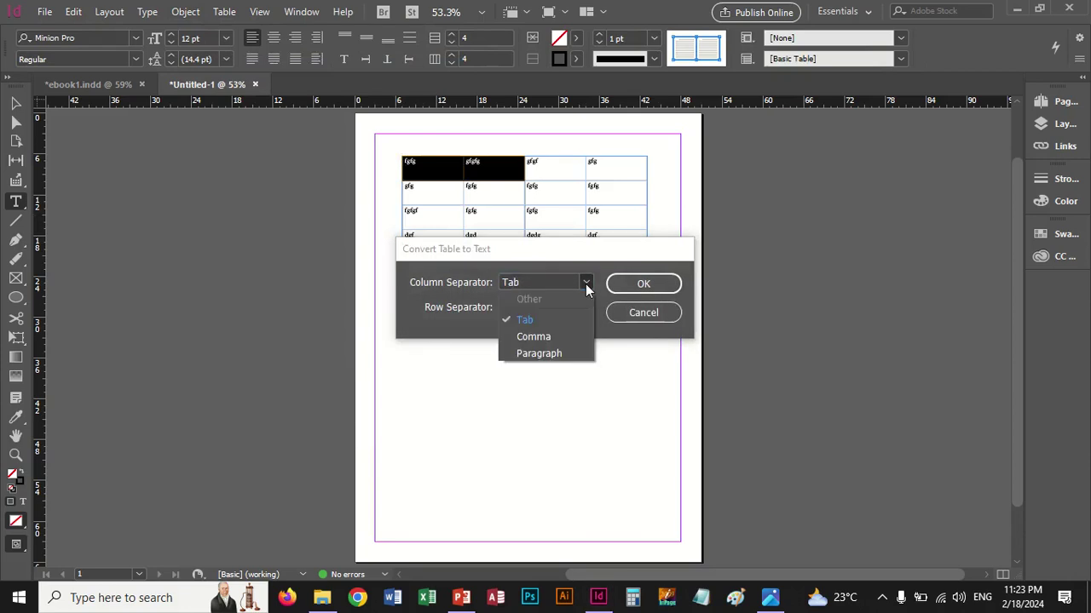
{"action": "left_click", "coordinate": [585, 283]}
{"action": "left_click", "coordinate": [617, 289]}
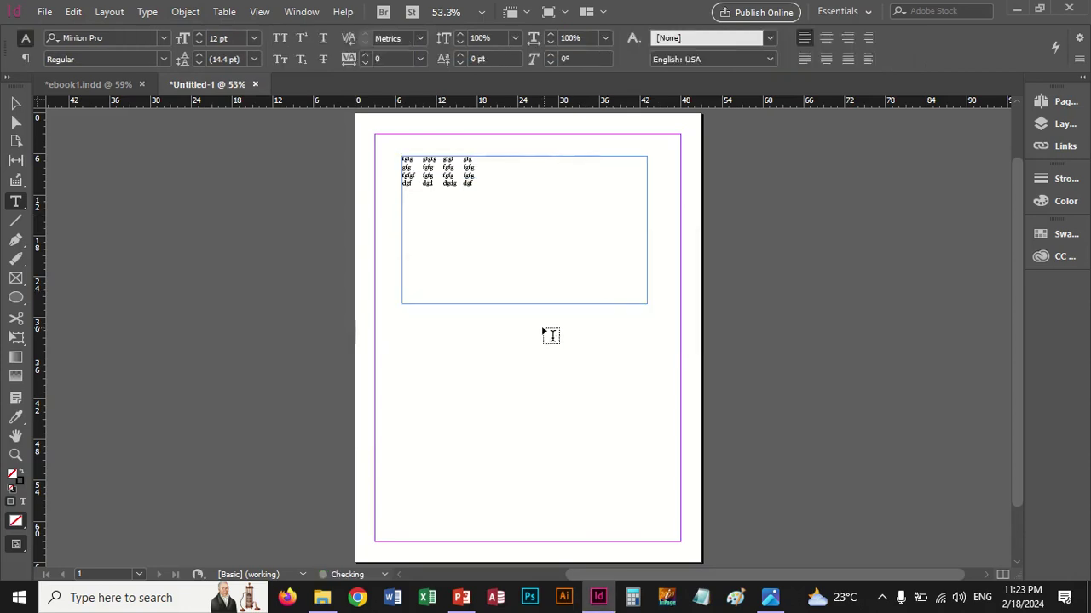
{"action": "key", "text": "ctrl+z"}
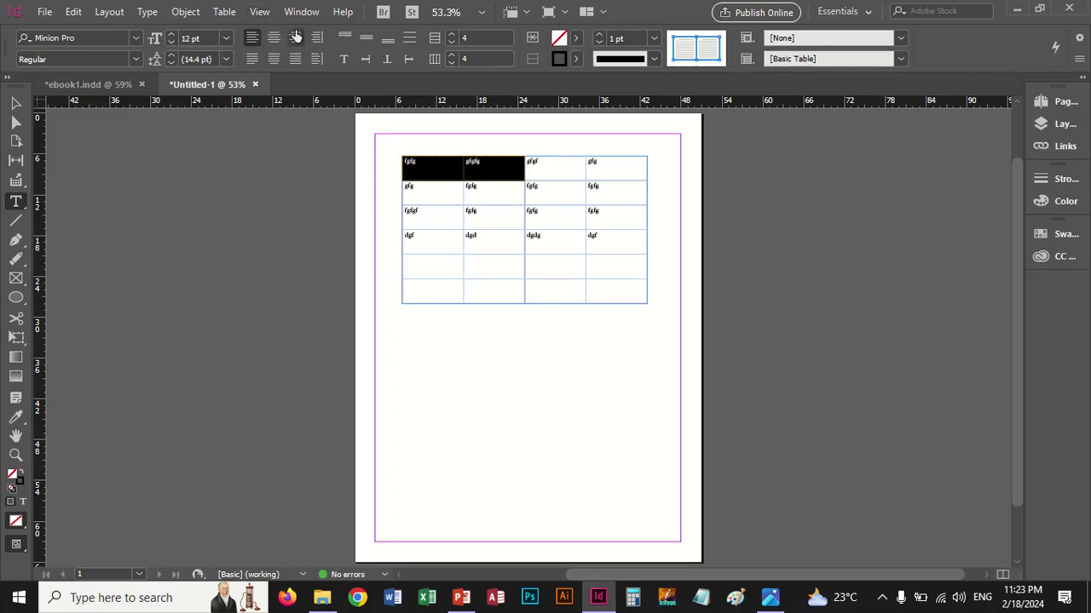
{"action": "left_click", "coordinate": [225, 12]}
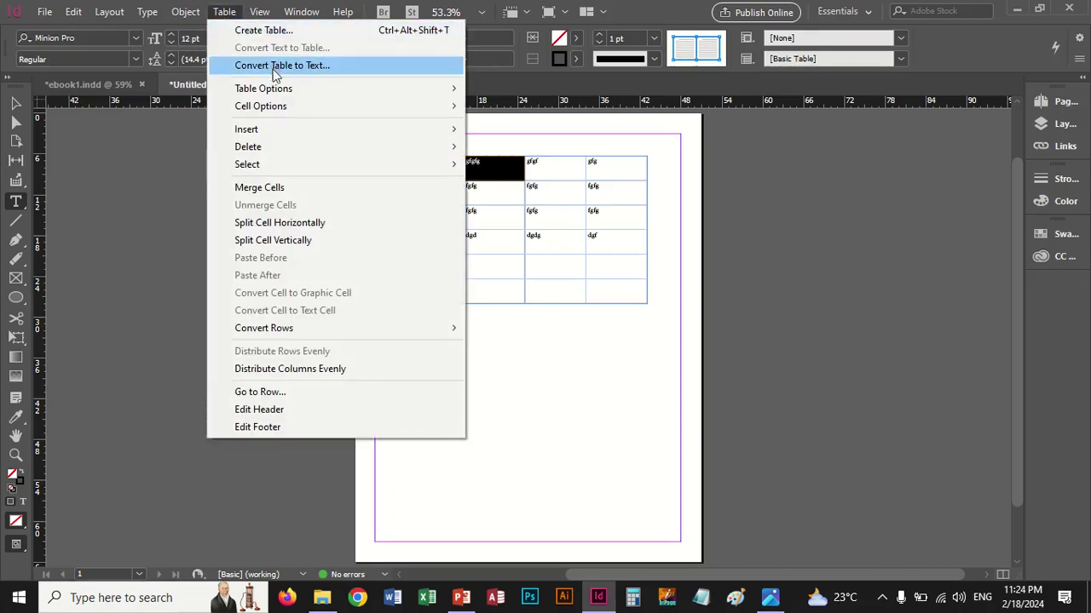
{"action": "left_click", "coordinate": [537, 365]}
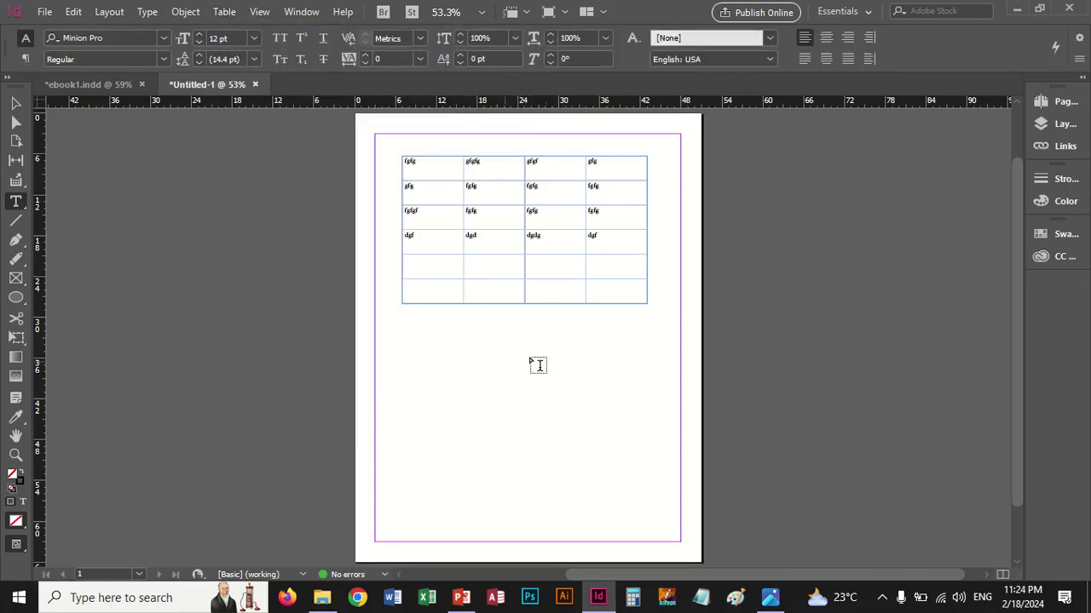
{"action": "left_click", "coordinate": [16, 203]}
Draw a text frame below the table and select its line of tab-spaced sample text
{"action": "left_click_drag", "start_coordinate": [397, 338], "coordinate": [633, 408]}
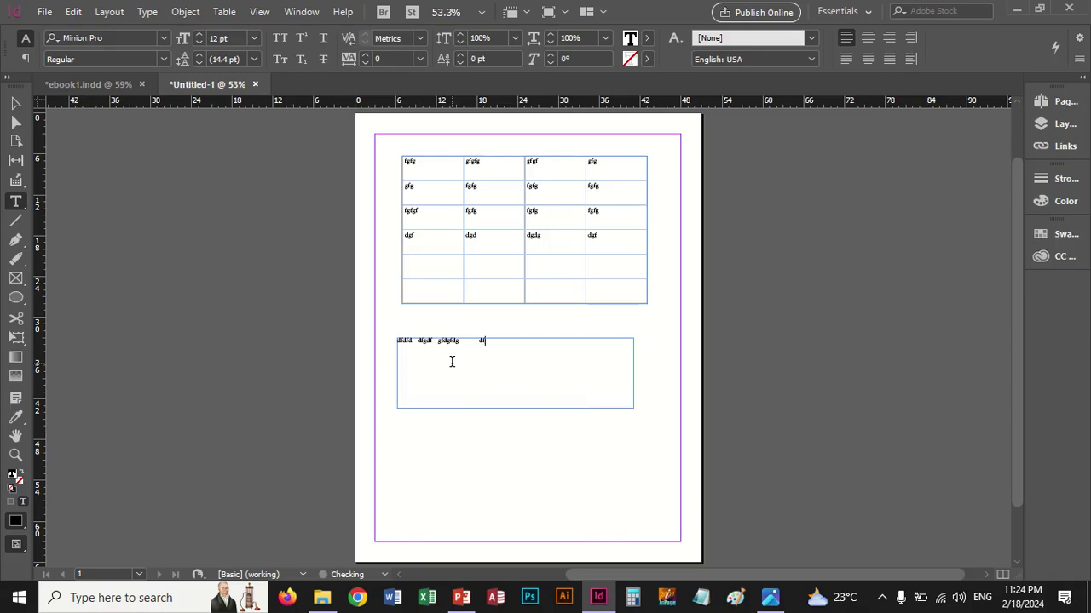
{"action": "key", "text": "Escape"}
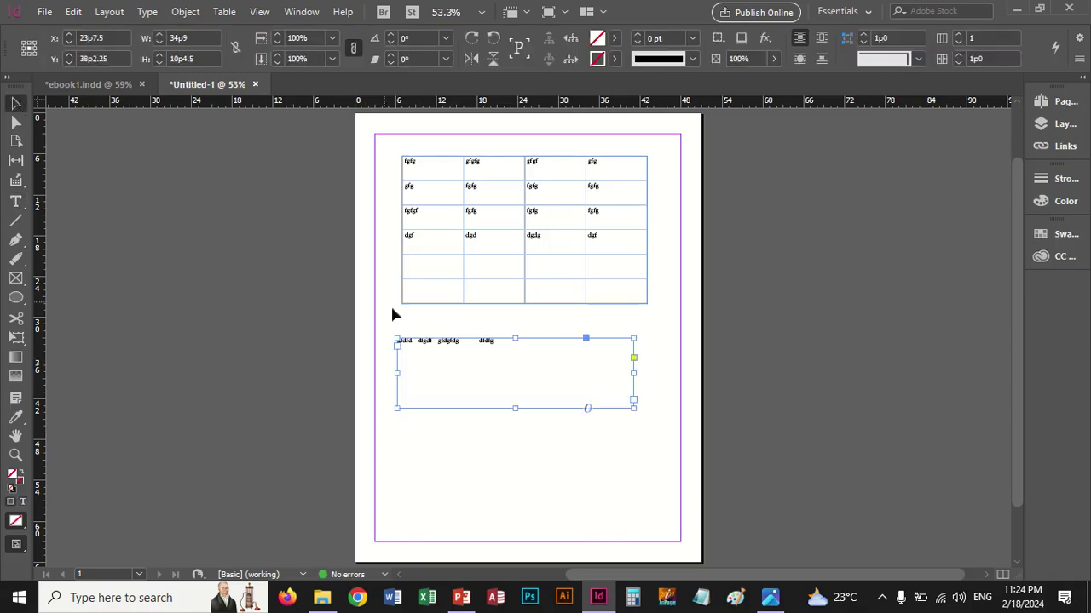
{"action": "left_click", "coordinate": [223, 12]}
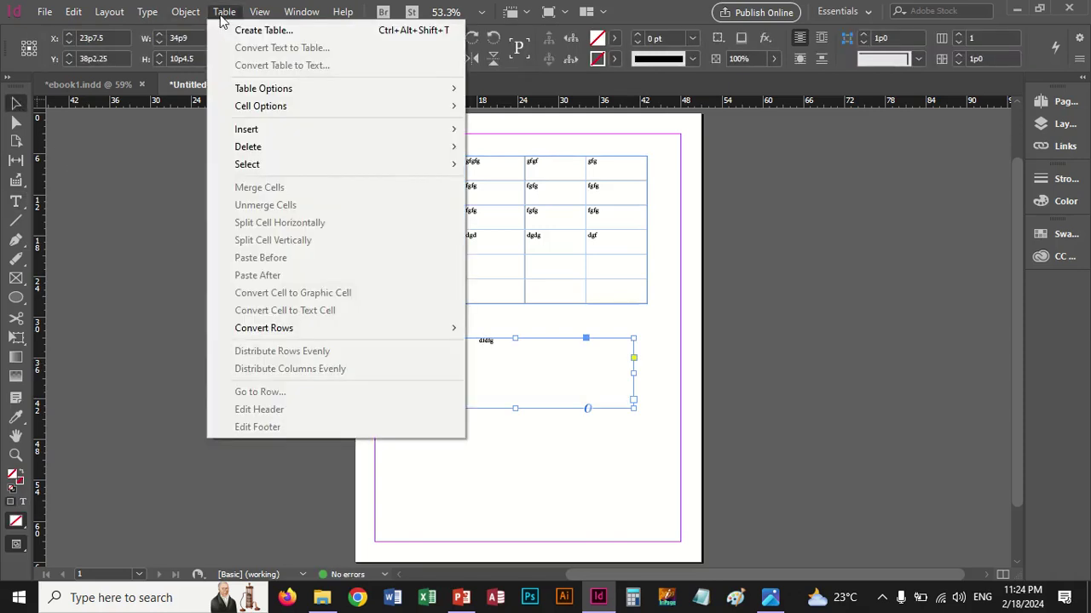
{"action": "double_click", "coordinate": [494, 340]}
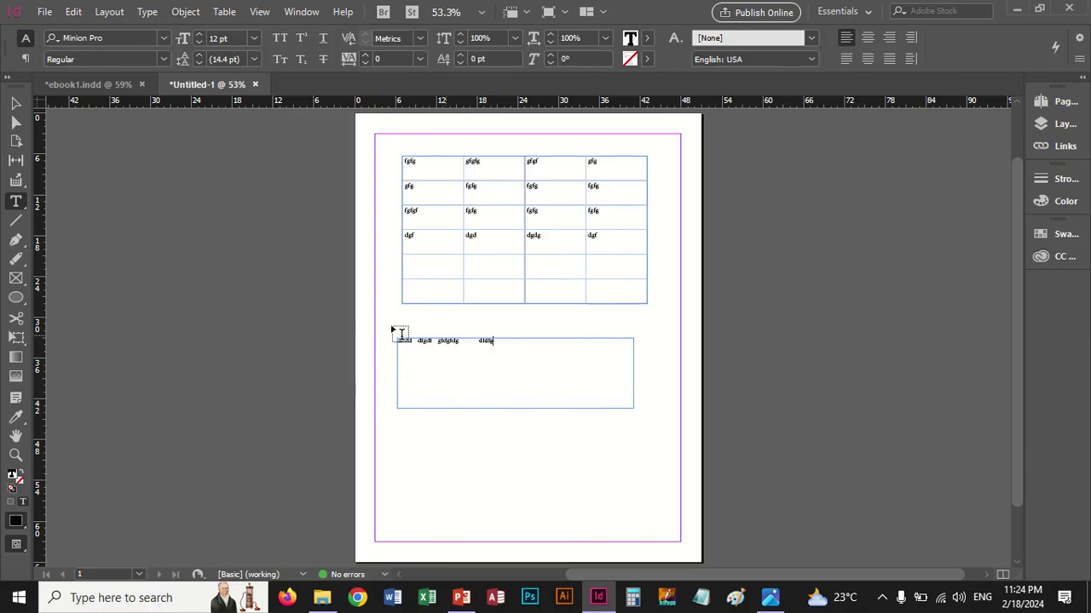
{"action": "left_click_drag", "start_coordinate": [398, 340], "coordinate": [499, 340]}
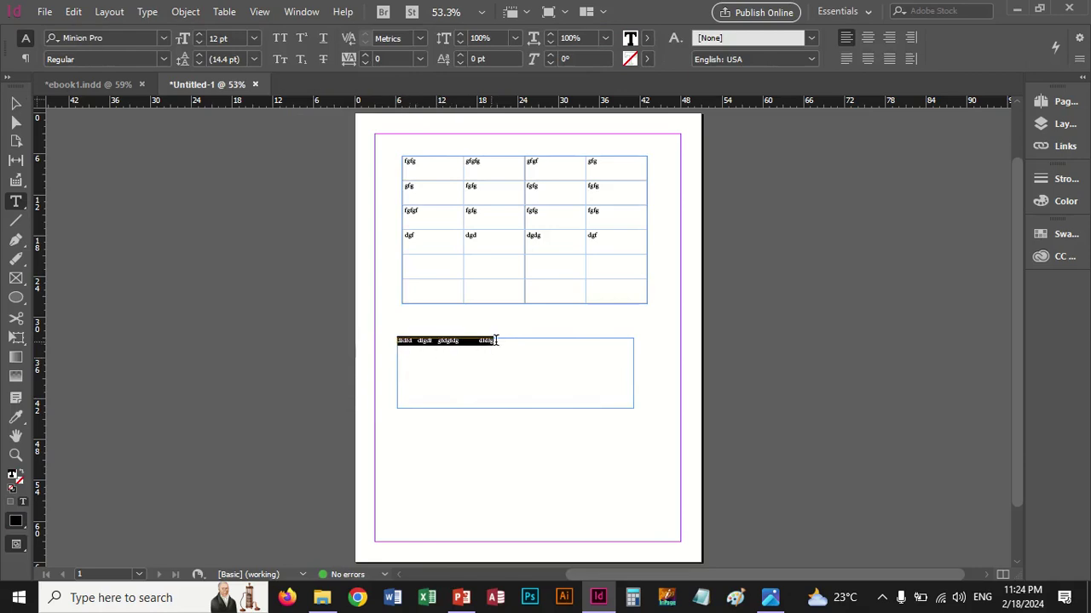
Convert the selected text to a table using Comma as the column separator, then move it lower
{"action": "left_click", "coordinate": [224, 11]}
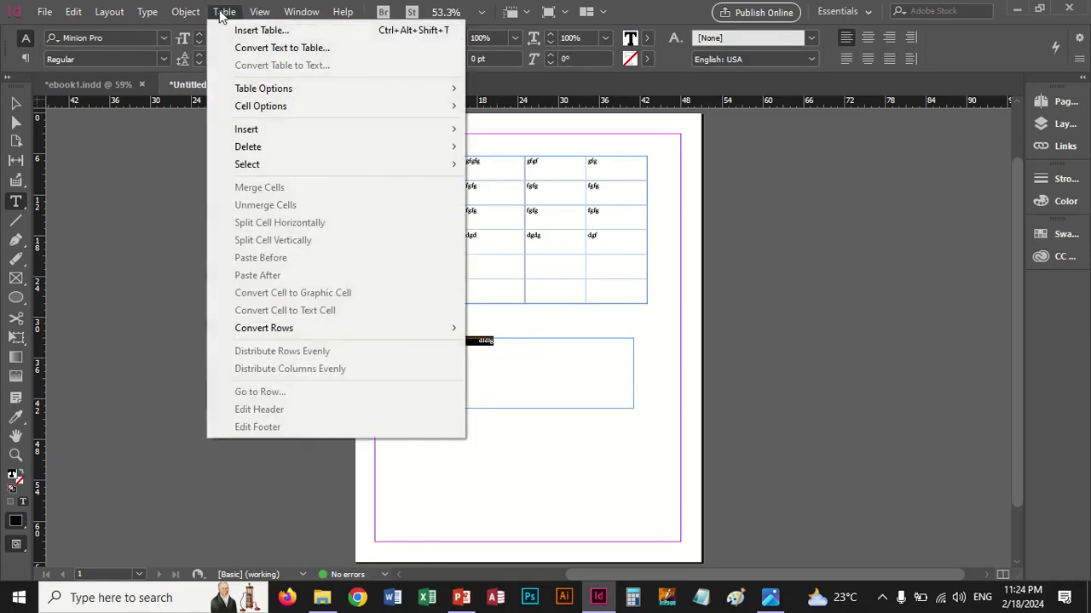
{"action": "left_click", "coordinate": [254, 48]}
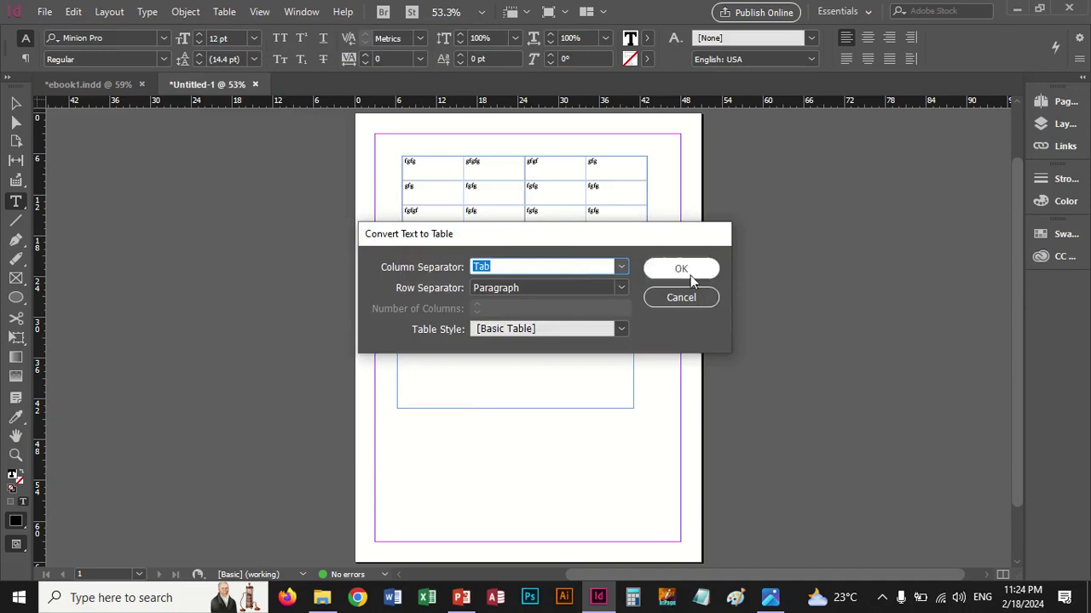
{"action": "left_click", "coordinate": [622, 269]}
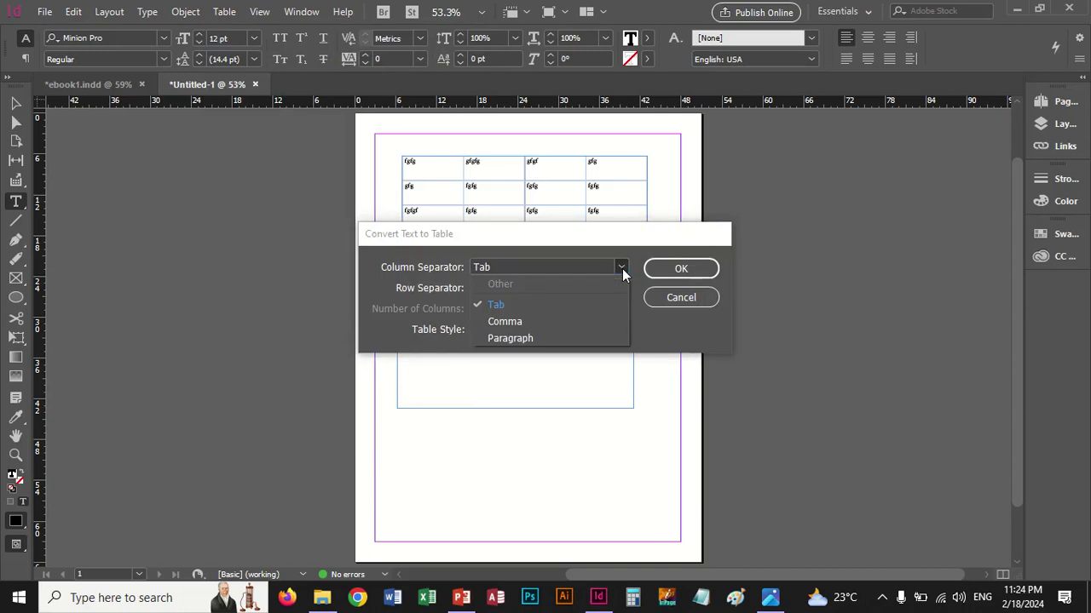
{"action": "left_click", "coordinate": [572, 309]}
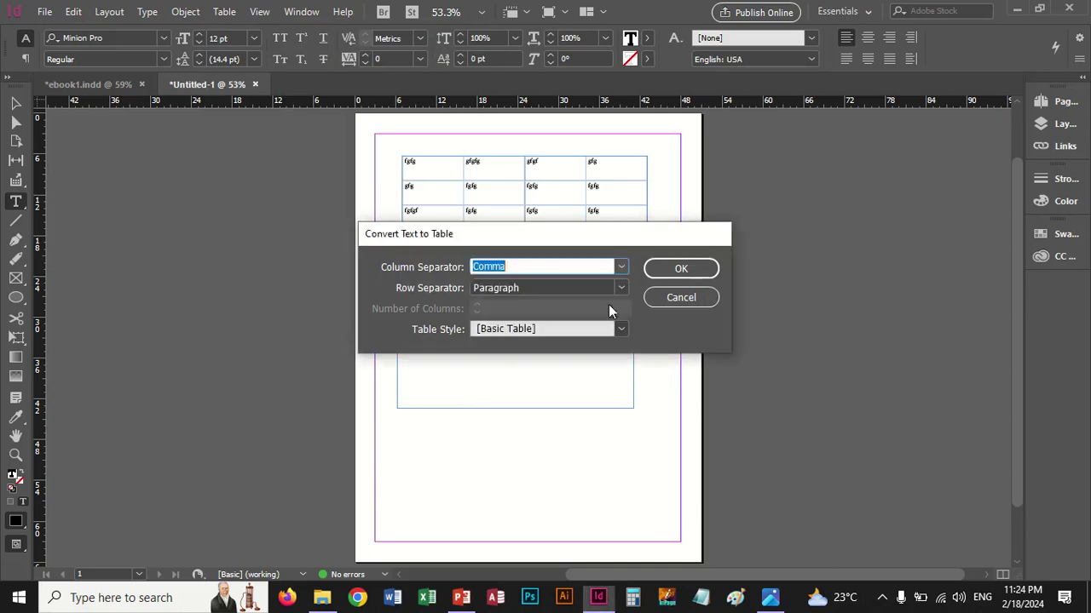
{"action": "left_click", "coordinate": [673, 271]}
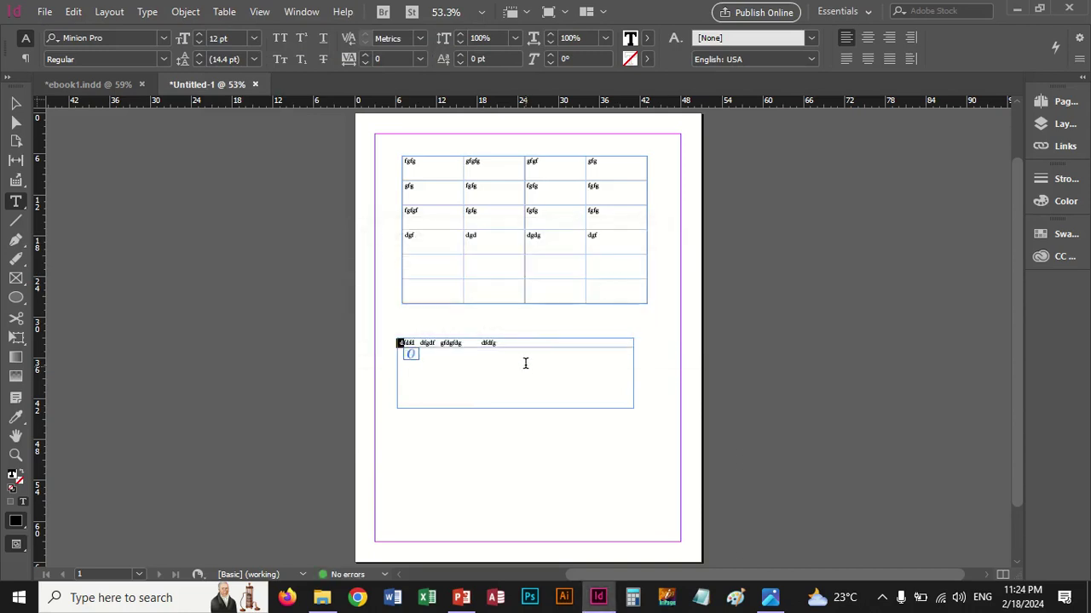
{"action": "left_click", "coordinate": [19, 101]}
{"action": "left_click", "coordinate": [518, 332]}
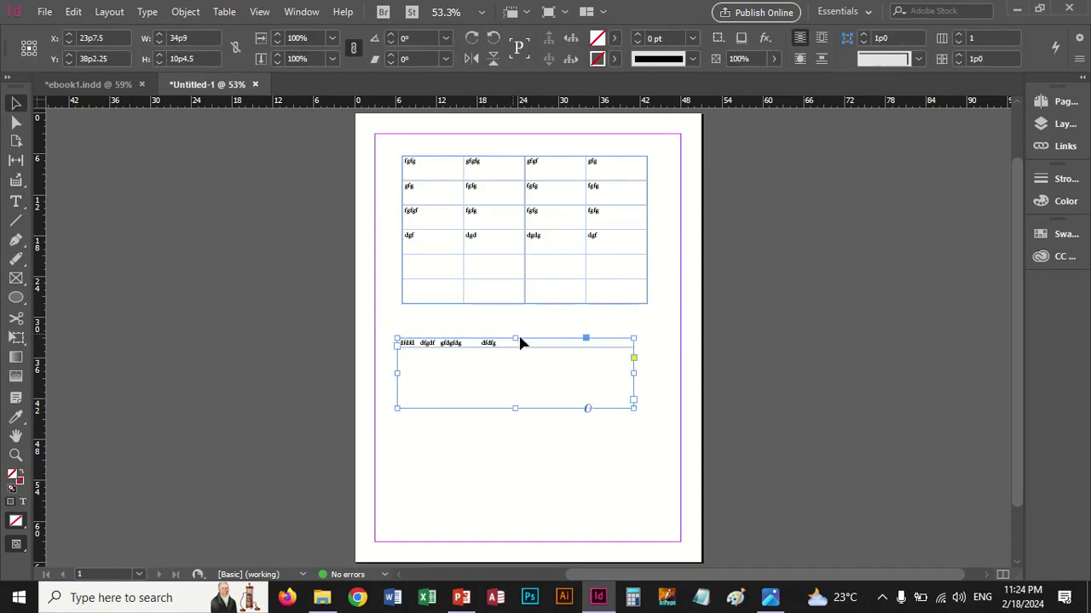
{"action": "left_click_drag", "start_coordinate": [518, 332], "coordinate": [502, 368]}
Select the upper table's first two top-row cells and open Table Options > Table Setup
{"action": "left_click", "coordinate": [497, 246]}
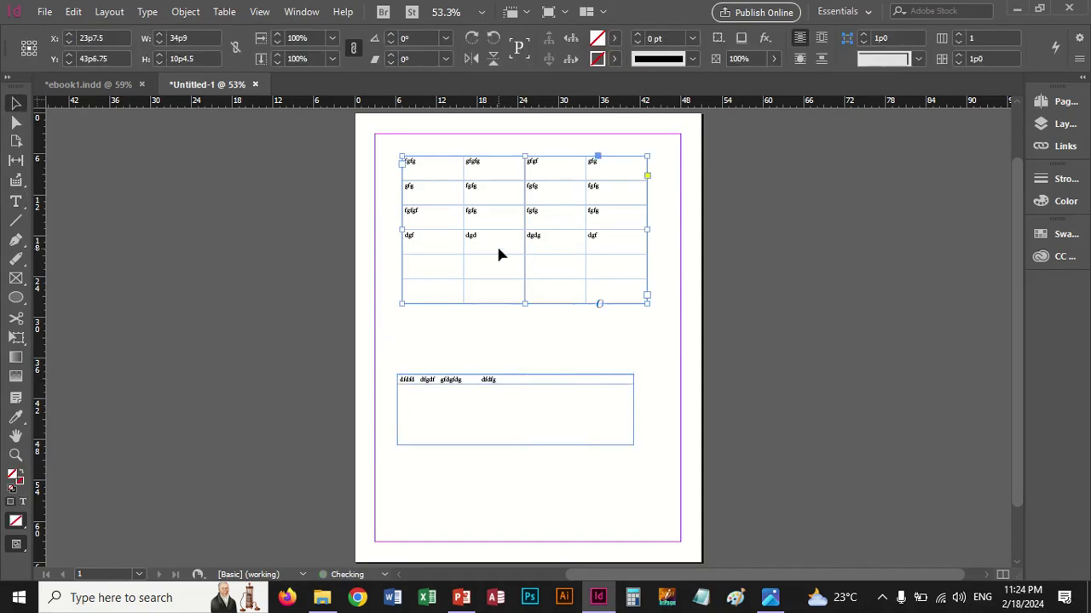
{"action": "left_click", "coordinate": [224, 12]}
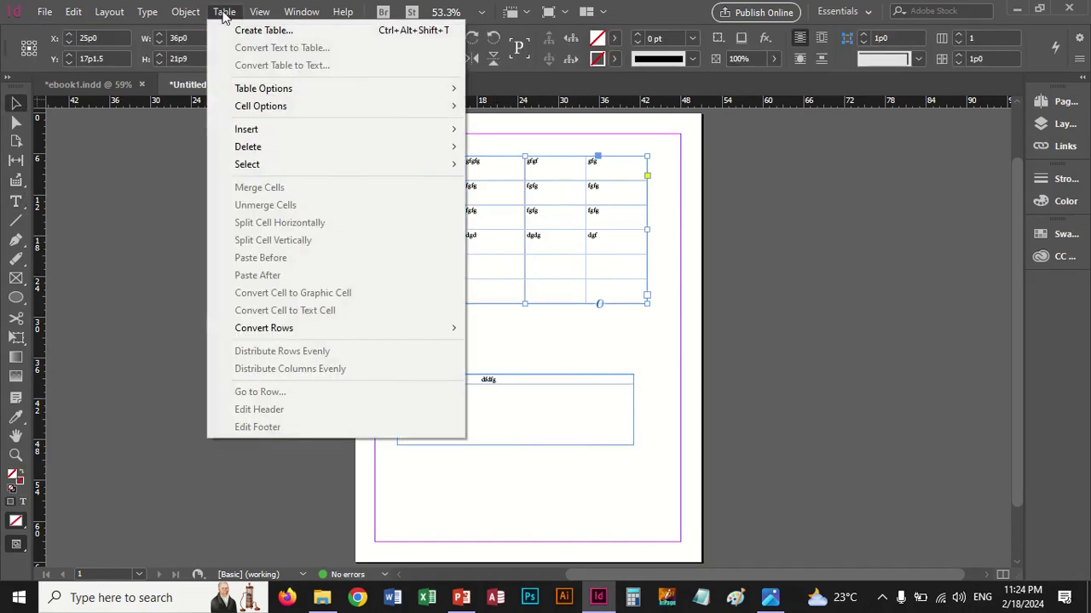
{"action": "mouse_move", "coordinate": [261, 92]}
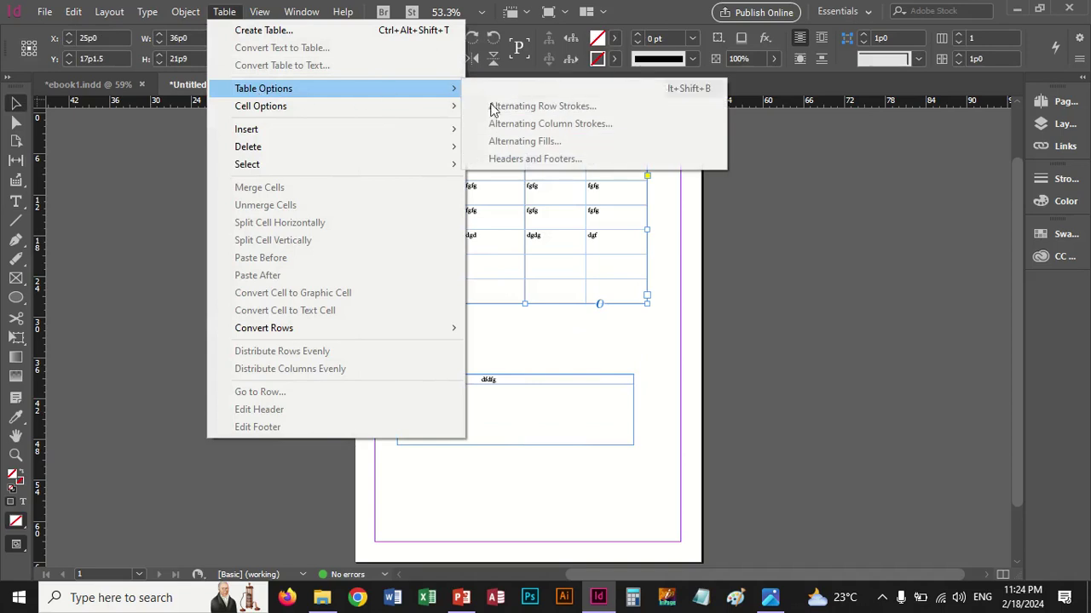
{"action": "left_click", "coordinate": [545, 206]}
{"action": "double_click", "coordinate": [545, 210]}
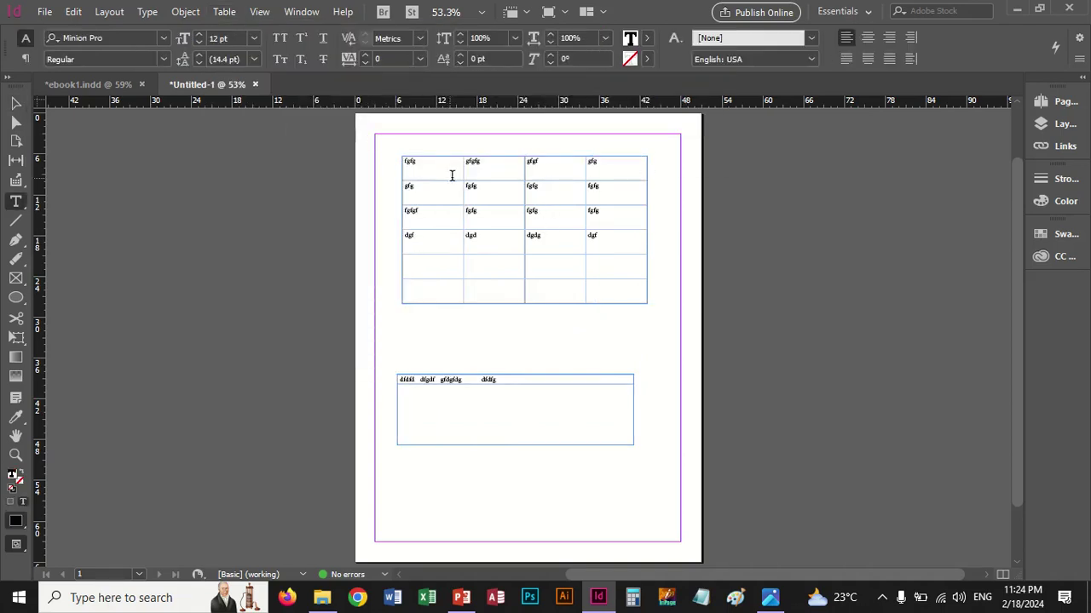
{"action": "left_click_drag", "start_coordinate": [450, 175], "coordinate": [413, 169]}
{"action": "left_click", "coordinate": [227, 12]}
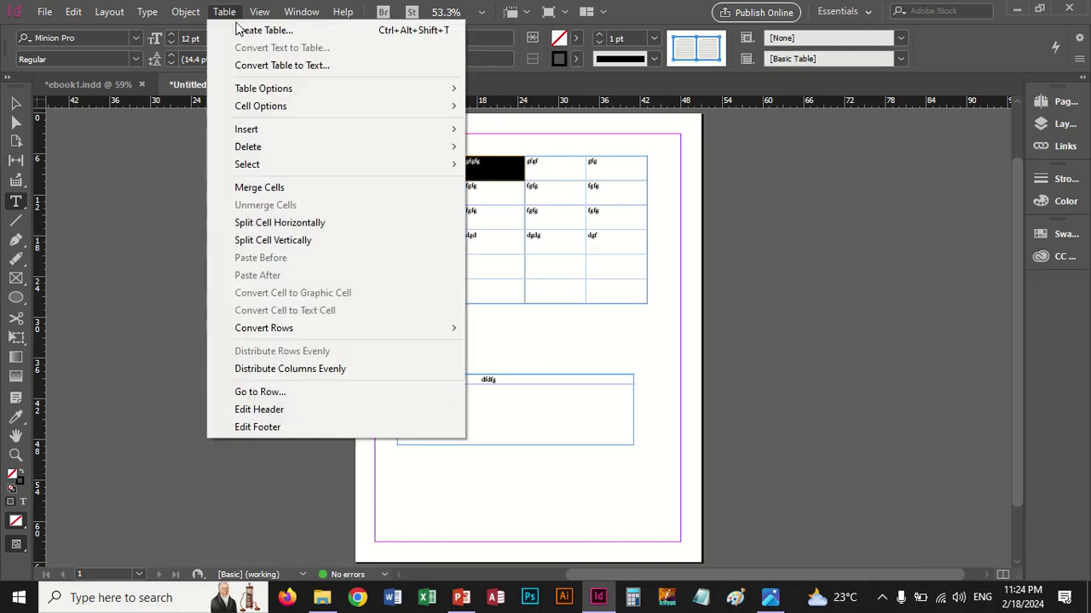
{"action": "mouse_move", "coordinate": [268, 90]}
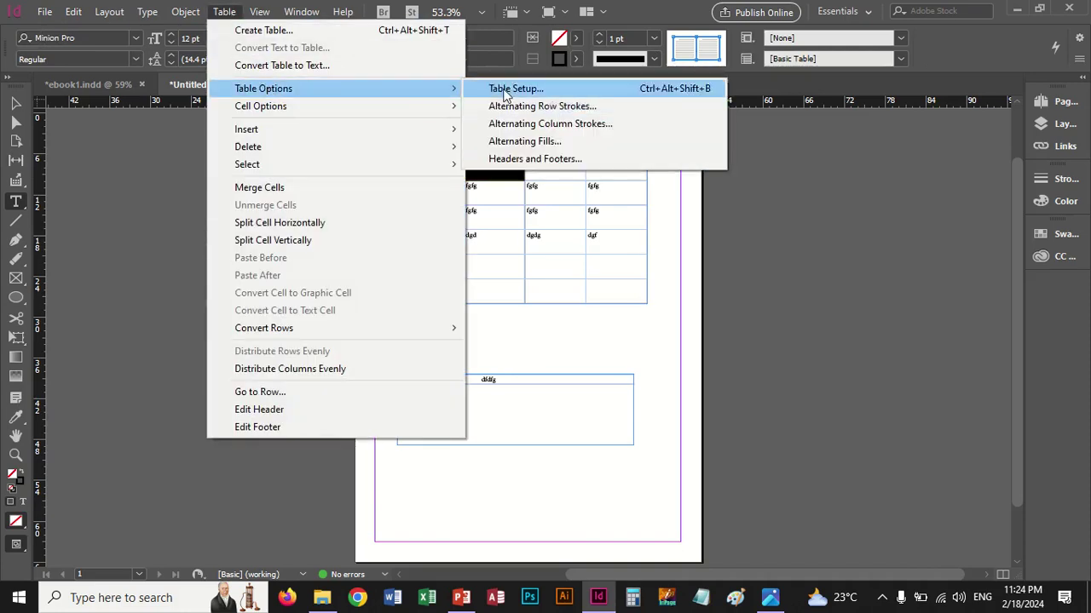
{"action": "left_click", "coordinate": [514, 89]}
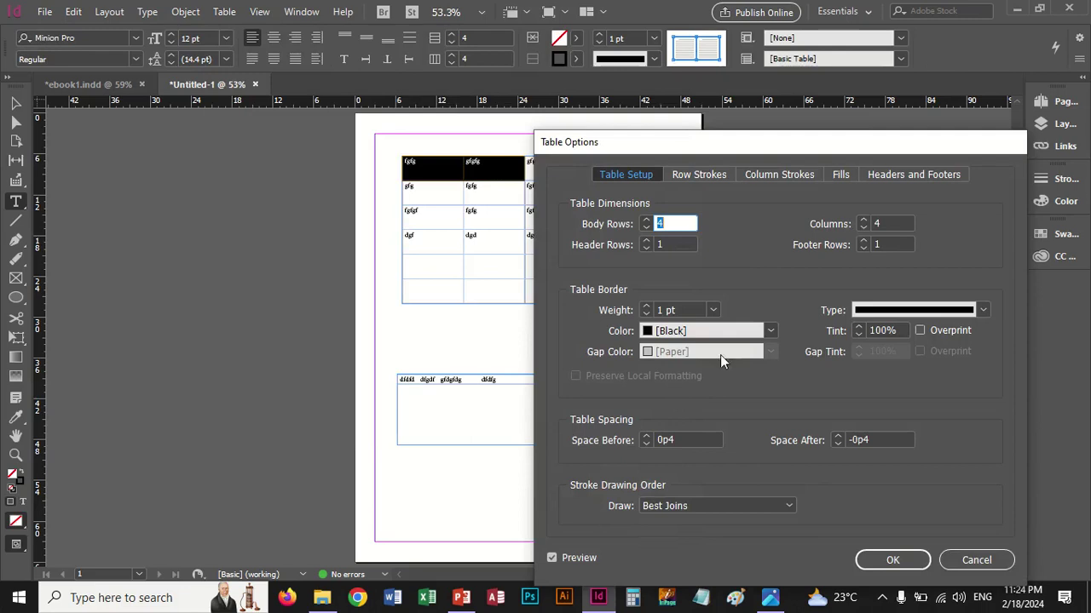
Set the table border to cyan C=100 M=0 Y=0 K=0 with a Right Slant Hash line type
{"action": "left_click", "coordinate": [764, 332]}
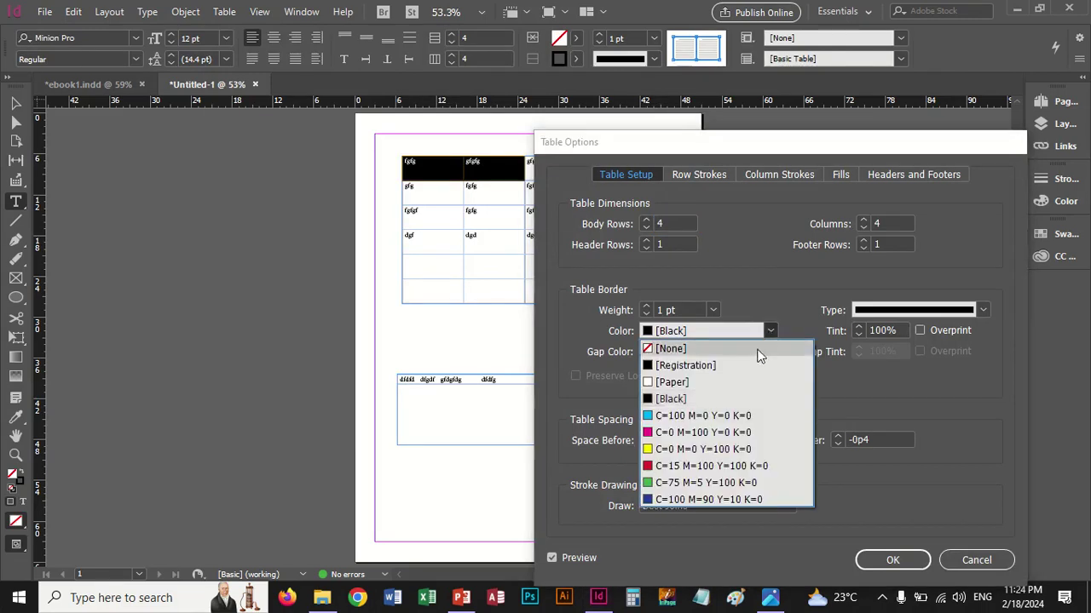
{"action": "left_click", "coordinate": [697, 415]}
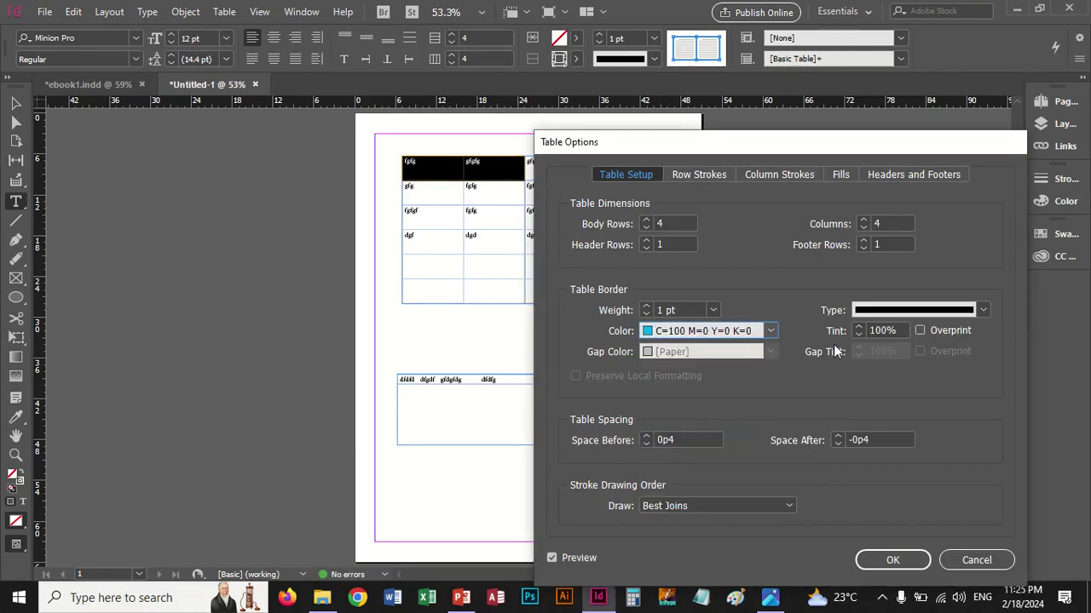
{"action": "left_click", "coordinate": [980, 312]}
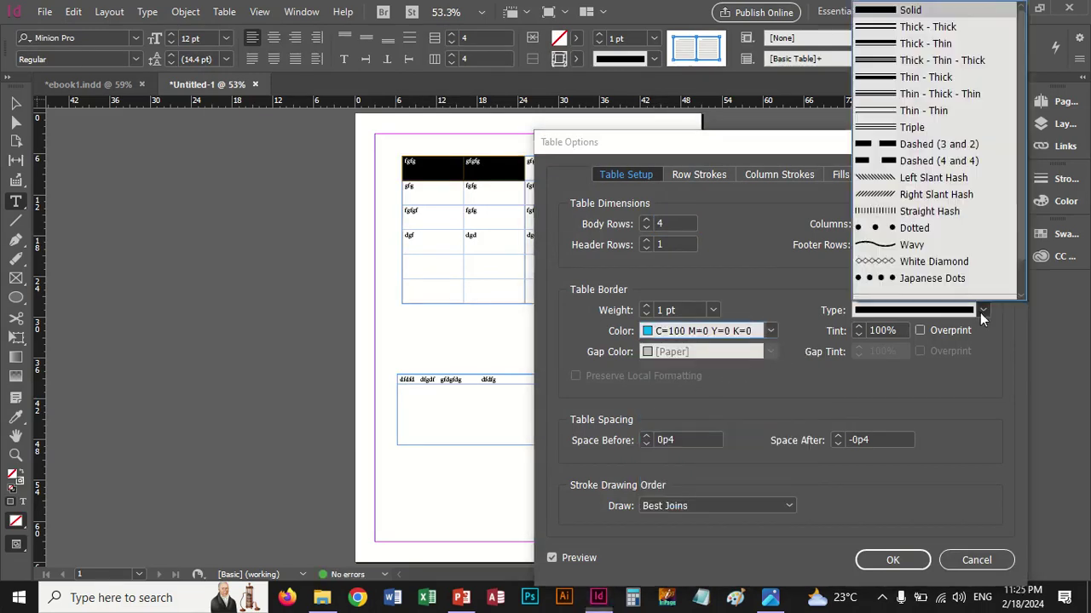
{"action": "left_click", "coordinate": [919, 193]}
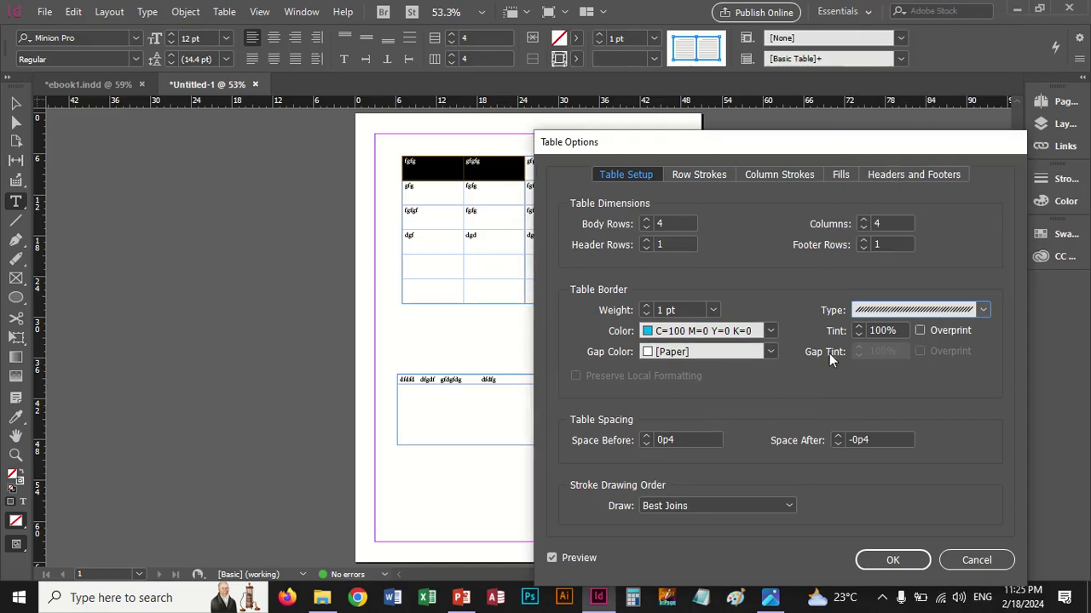
Reduce the table to 3 body rows, confirm the row deletion, and zoom in on the table
{"action": "left_click", "coordinate": [647, 220]}
{"action": "left_click", "coordinate": [646, 227]}
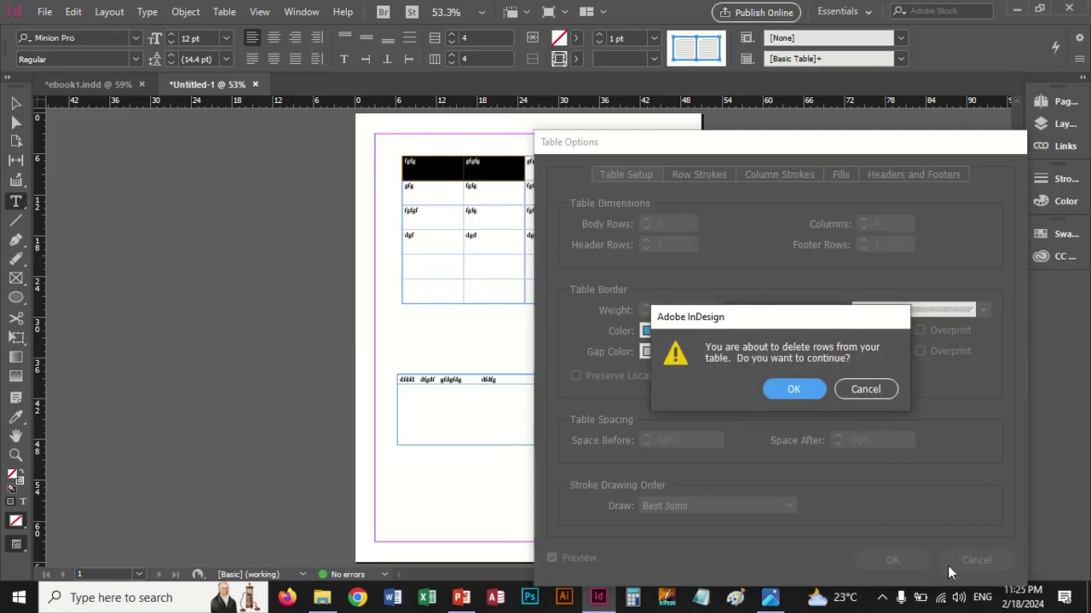
{"action": "left_click", "coordinate": [793, 389]}
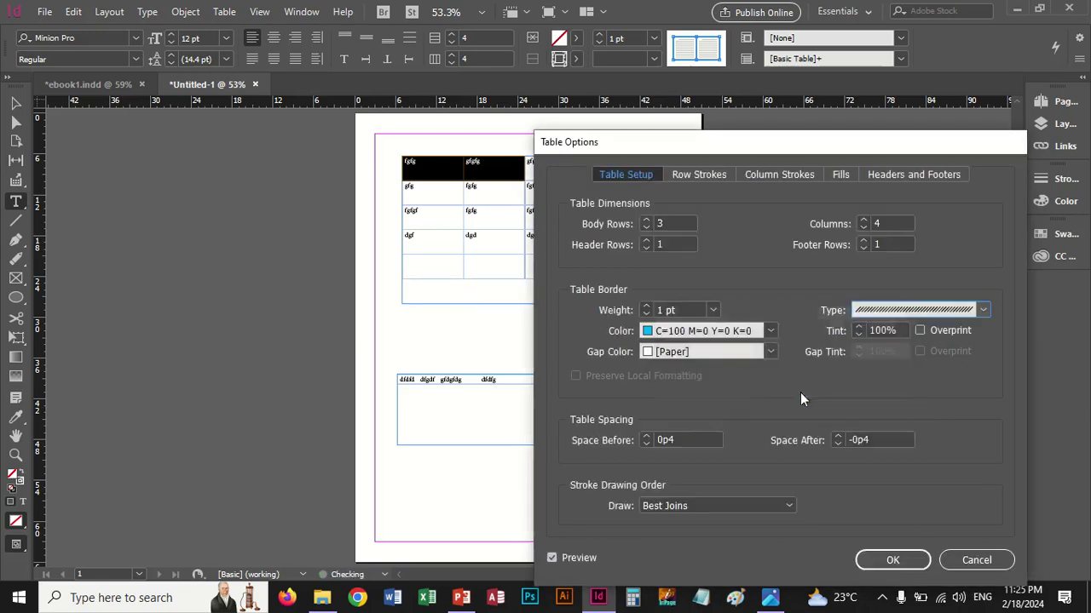
{"action": "left_click", "coordinate": [892, 559]}
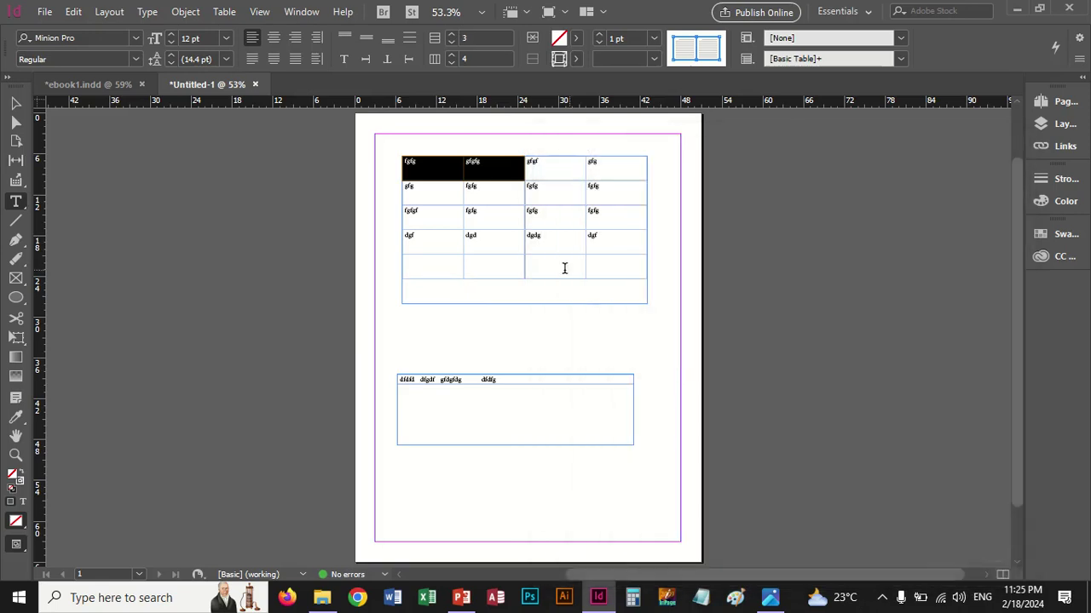
{"action": "left_click", "coordinate": [477, 251]}
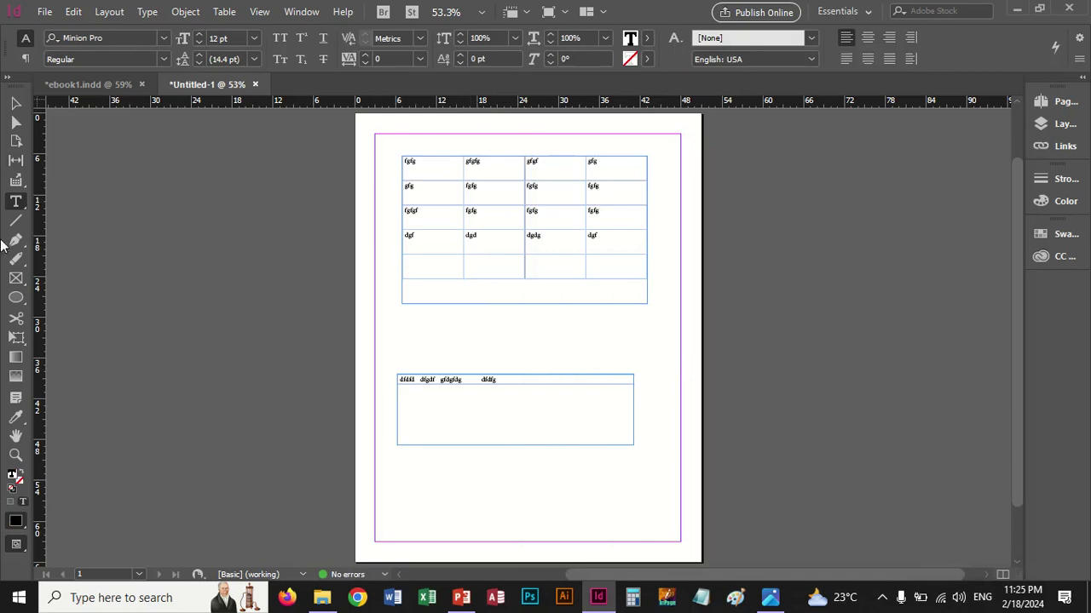
{"action": "left_click", "coordinate": [15, 455]}
{"action": "left_click", "coordinate": [470, 196]}
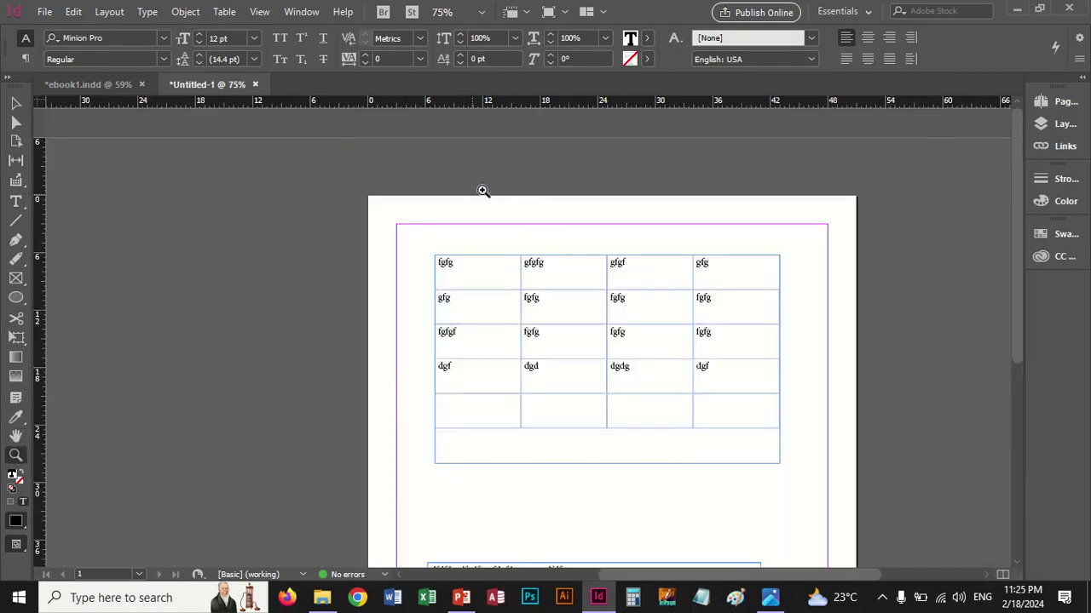
{"action": "left_click", "coordinate": [576, 290]}
{"action": "left_click", "coordinate": [525, 335]}
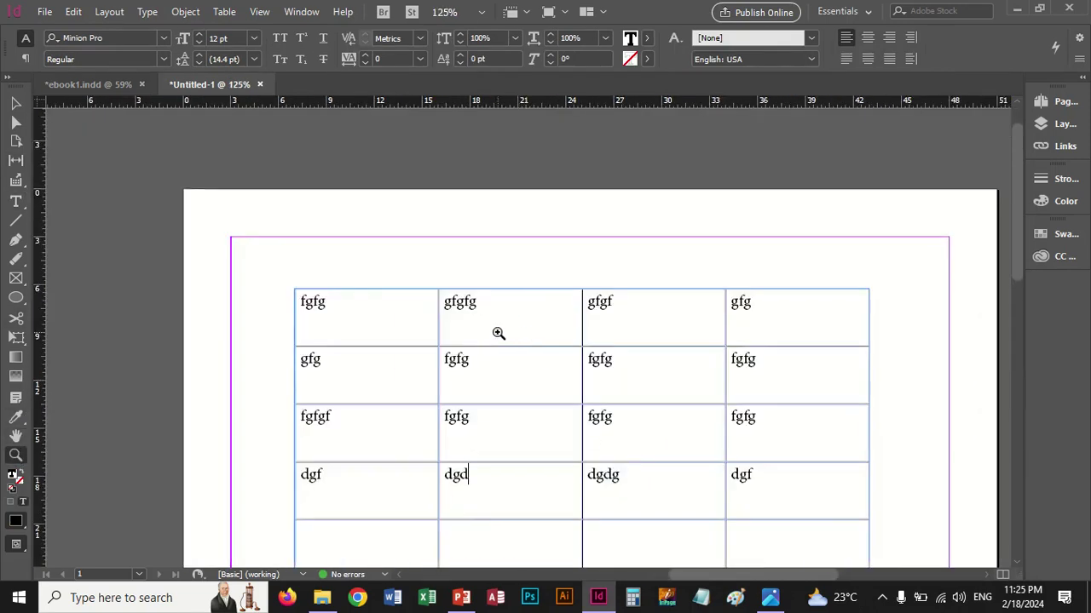
Fill the header row cells with cyan C=100 M=0 Y=0 K=0, then select row two's first two cells
{"action": "left_click", "coordinate": [499, 332]}
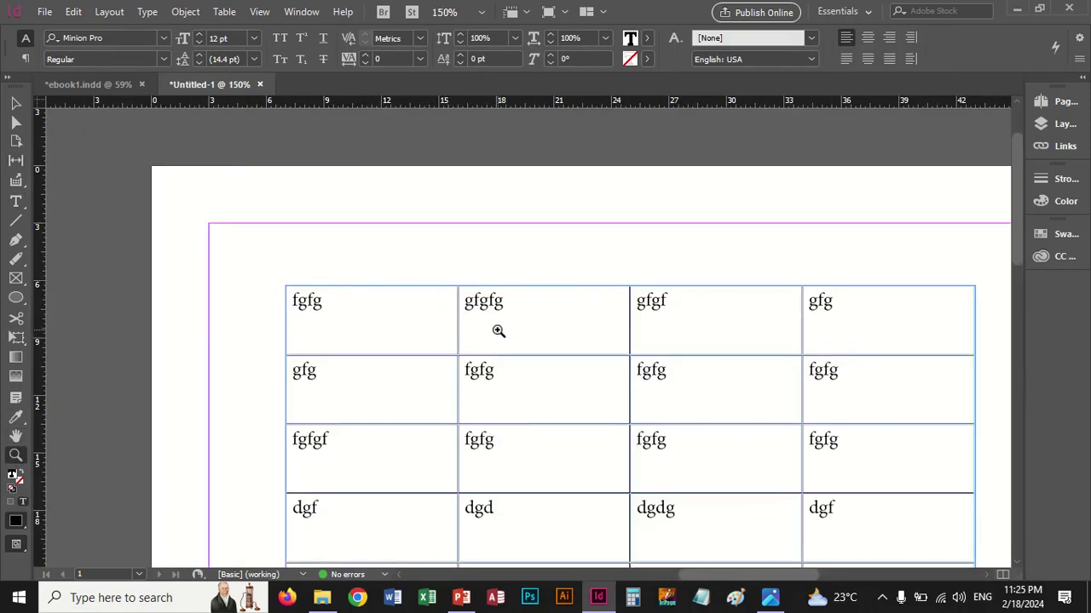
{"action": "left_click", "coordinate": [15, 201]}
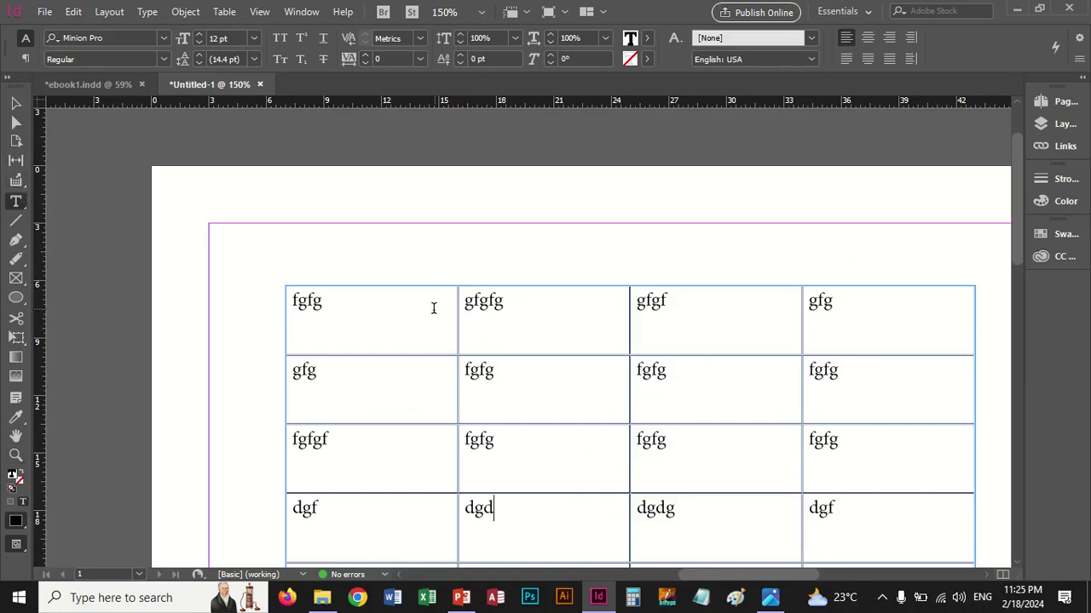
{"action": "left_click_drag", "start_coordinate": [426, 309], "coordinate": [888, 335]}
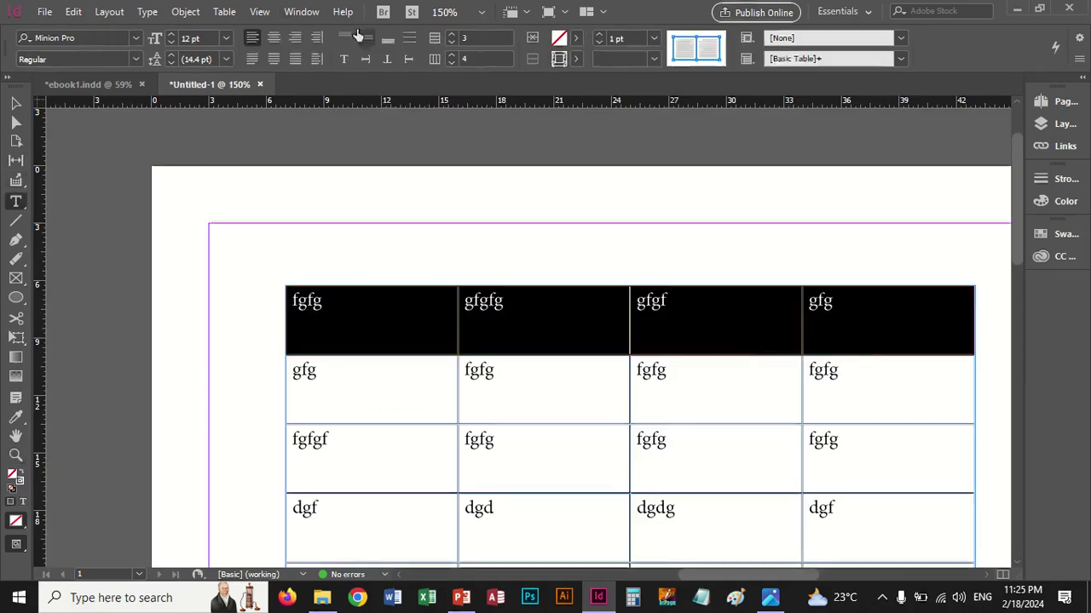
{"action": "left_click", "coordinate": [224, 12]}
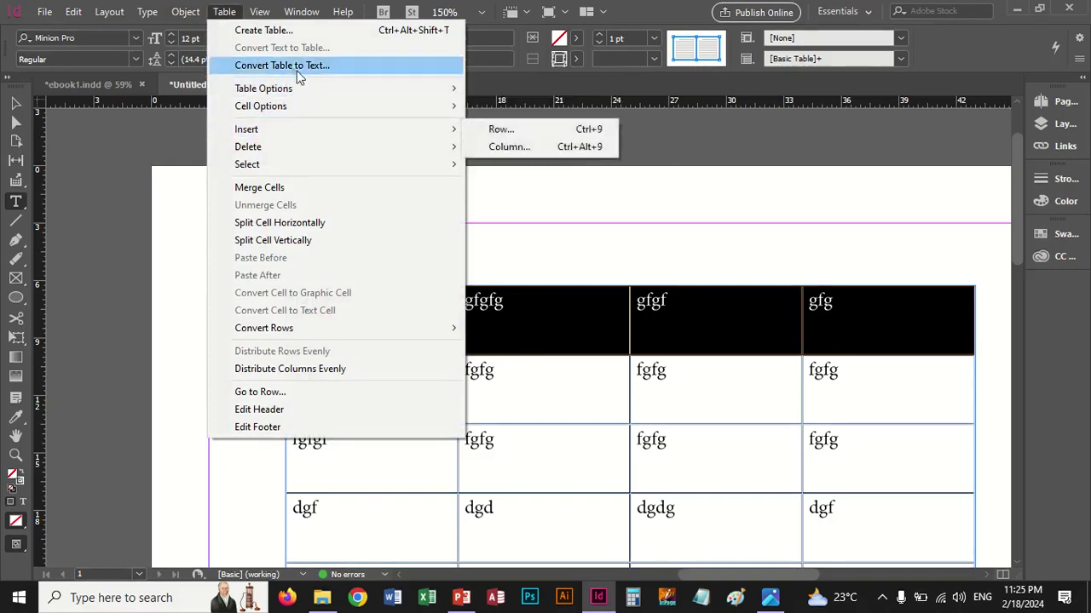
{"action": "mouse_move", "coordinate": [302, 90]}
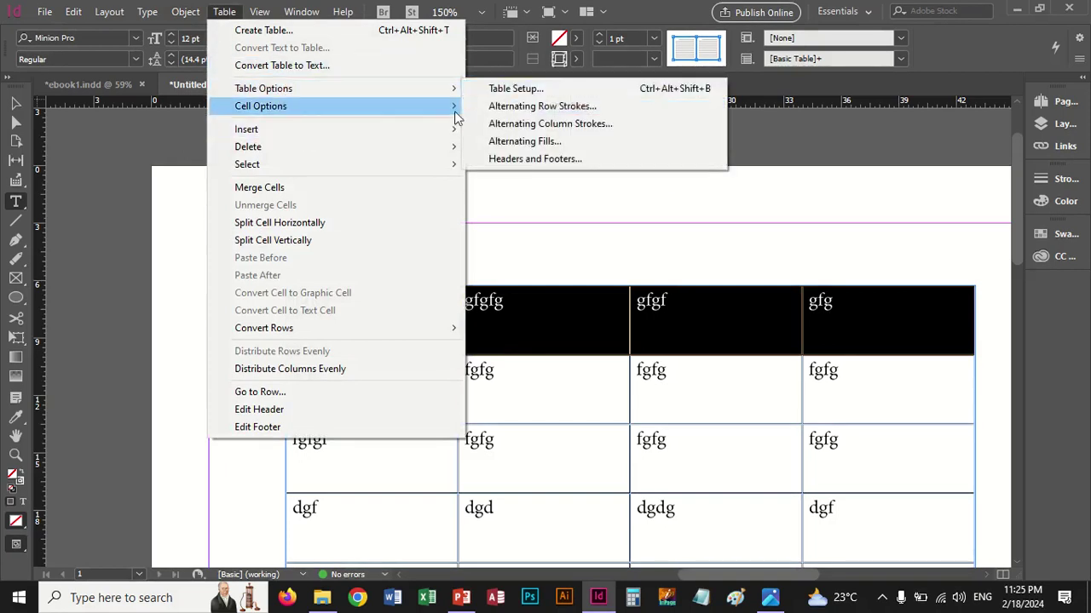
{"action": "mouse_move", "coordinate": [409, 114]}
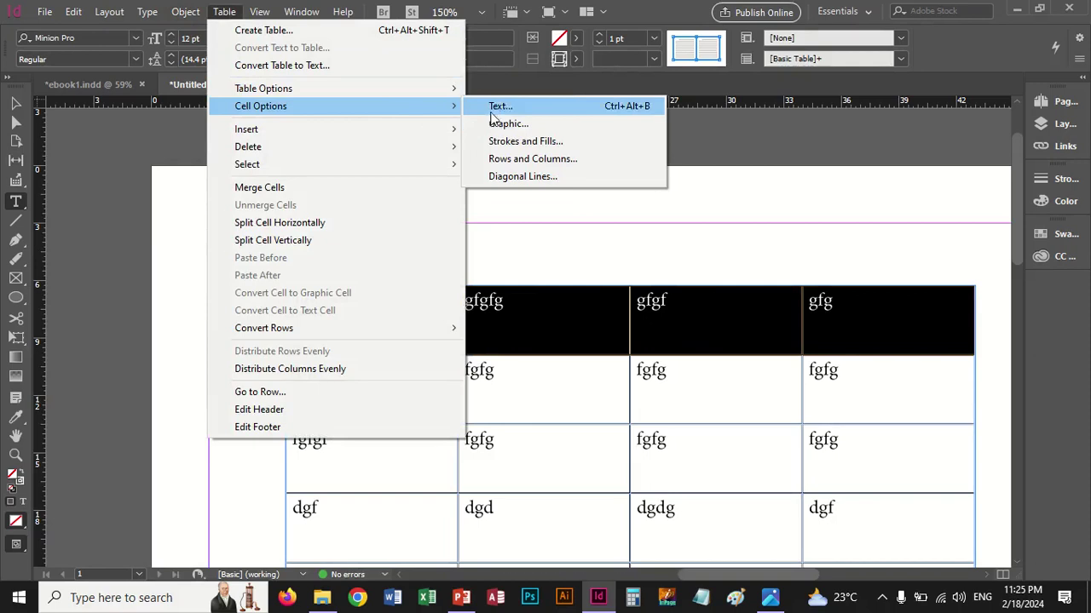
{"action": "left_click", "coordinate": [520, 141]}
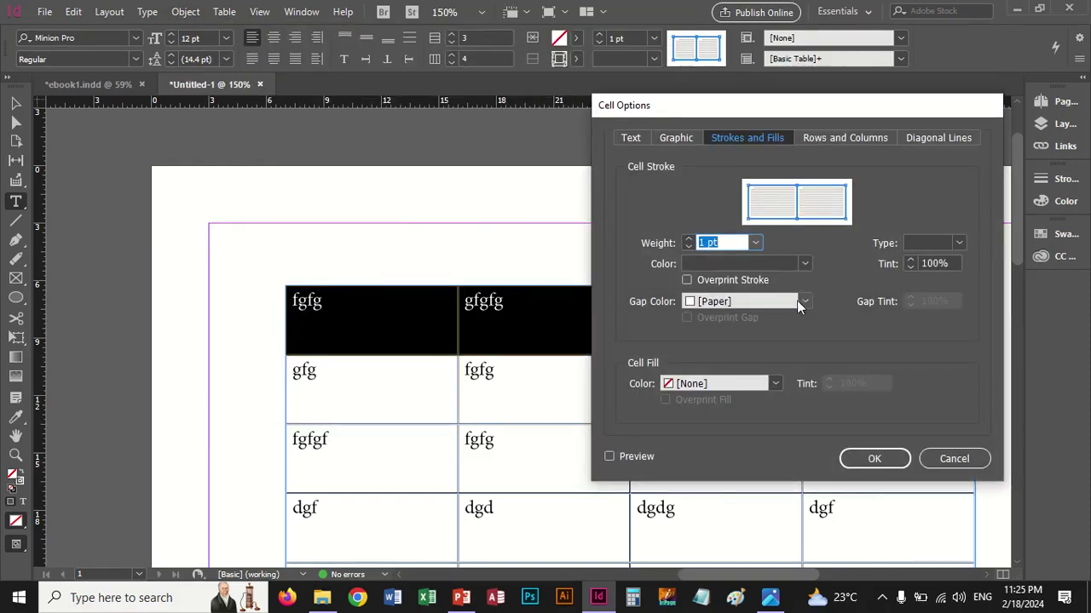
{"action": "left_click", "coordinate": [775, 384]}
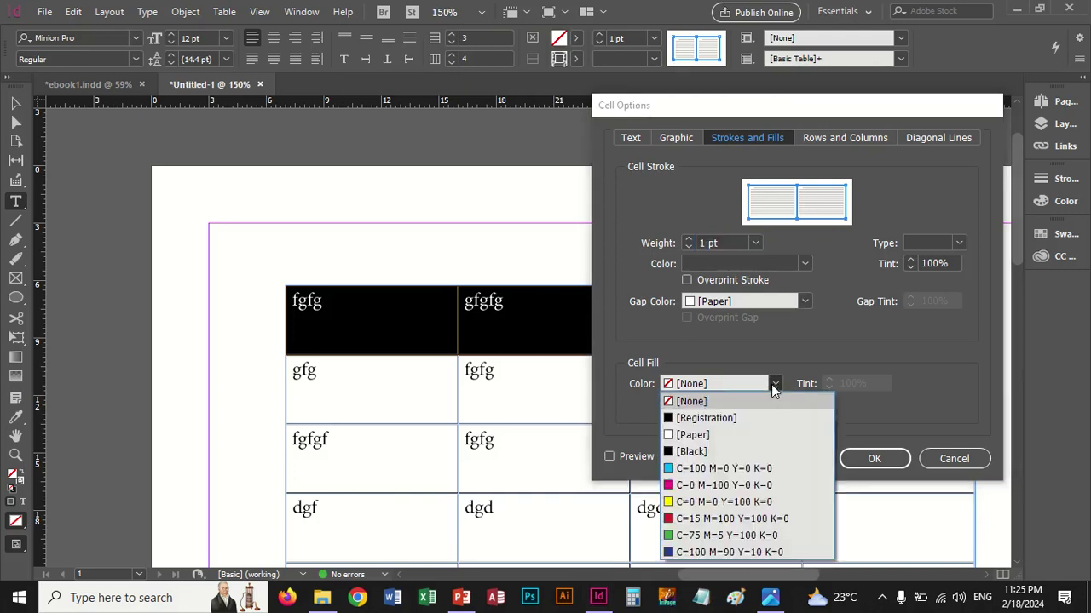
{"action": "left_click", "coordinate": [697, 470]}
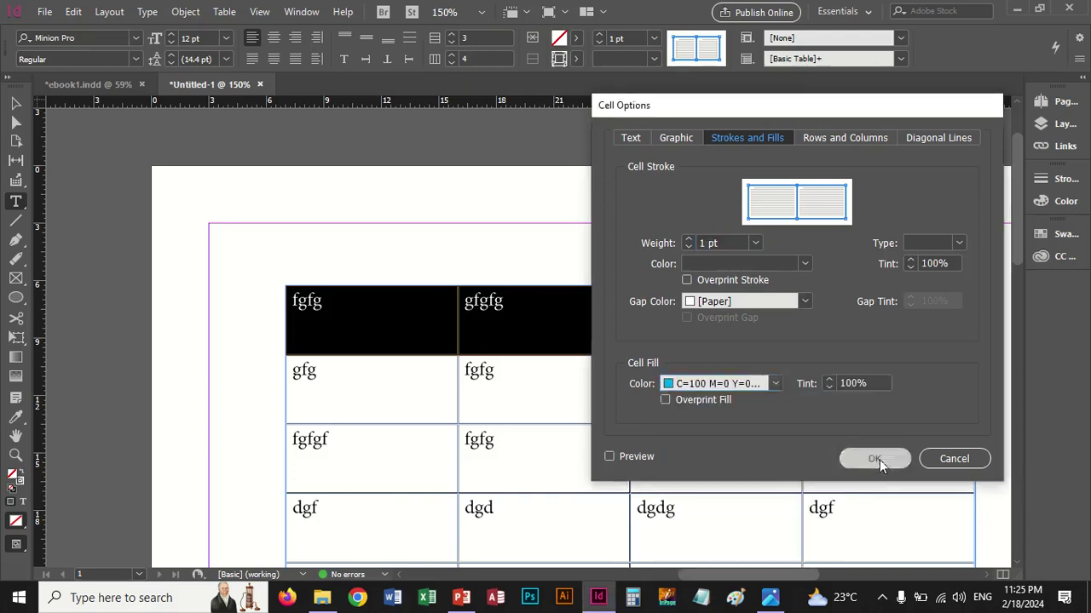
{"action": "left_click", "coordinate": [875, 459]}
{"action": "left_click", "coordinate": [668, 349]}
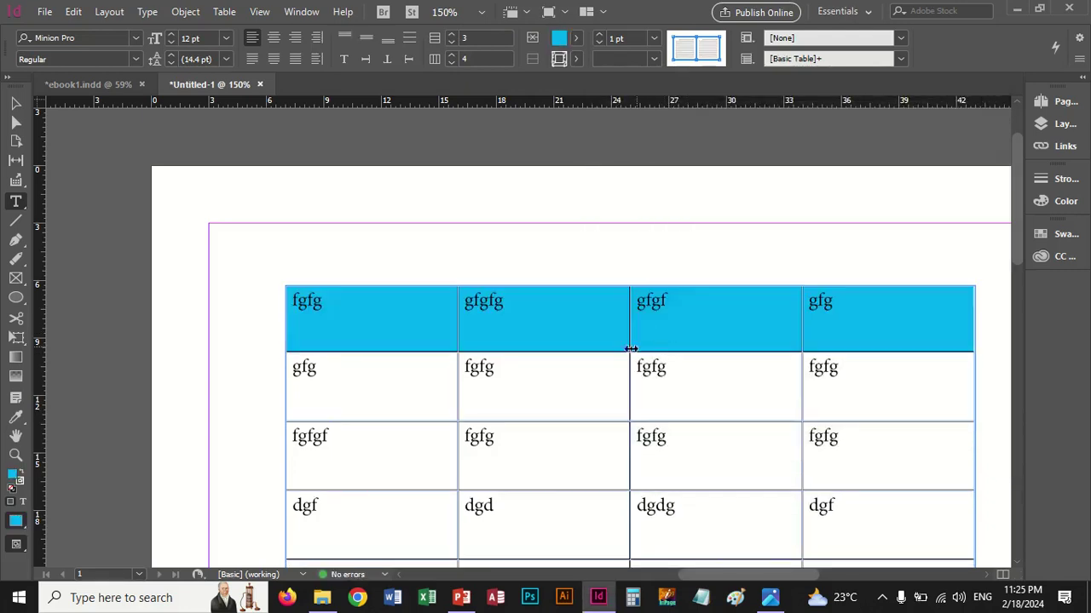
{"action": "left_click_drag", "start_coordinate": [432, 370], "coordinate": [506, 378]}
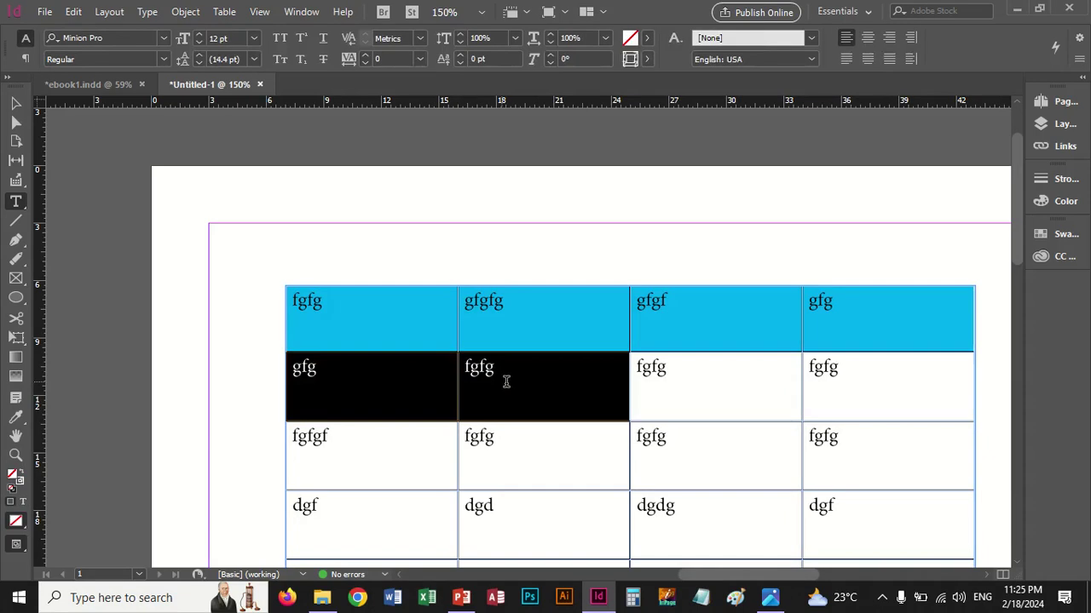
Merge and unmerge row two's first two cells, then split them horizontally and vertically
{"action": "left_click", "coordinate": [226, 13]}
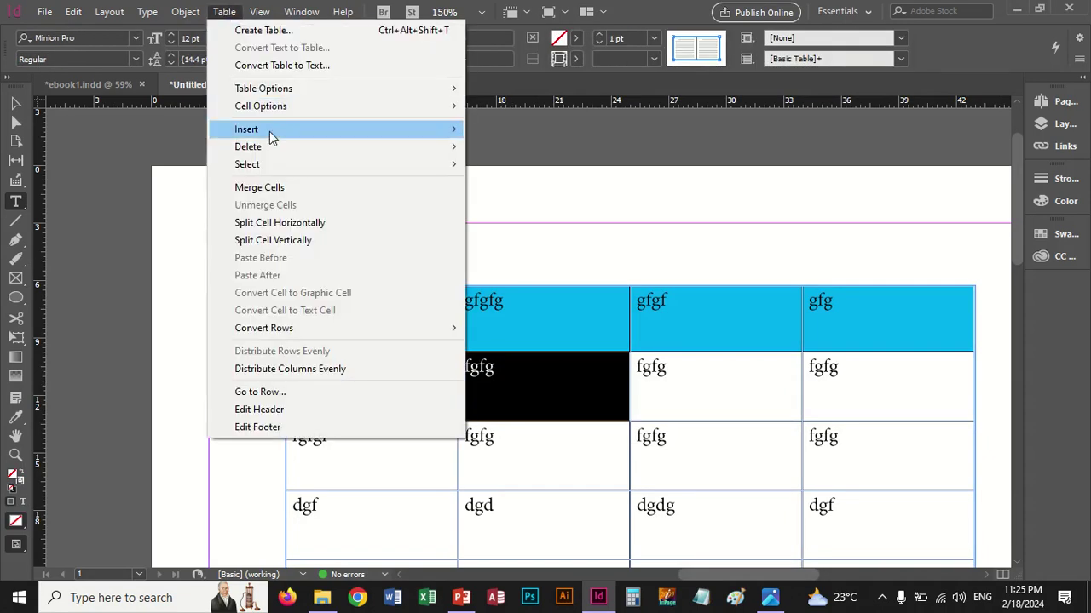
{"action": "mouse_move", "coordinate": [271, 138]}
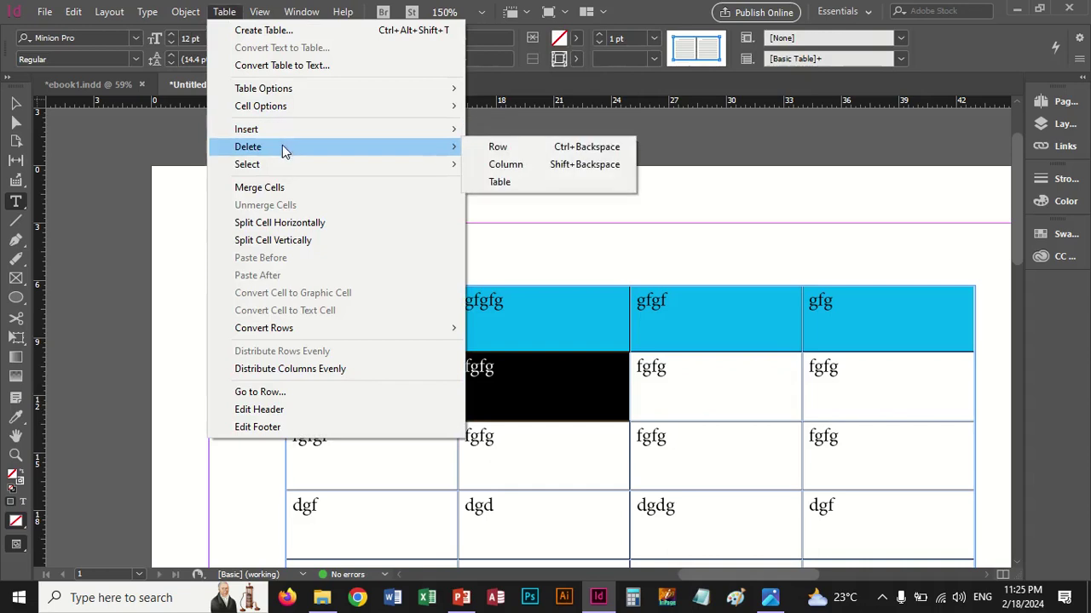
{"action": "left_click", "coordinate": [277, 189]}
{"action": "left_click", "coordinate": [225, 12]}
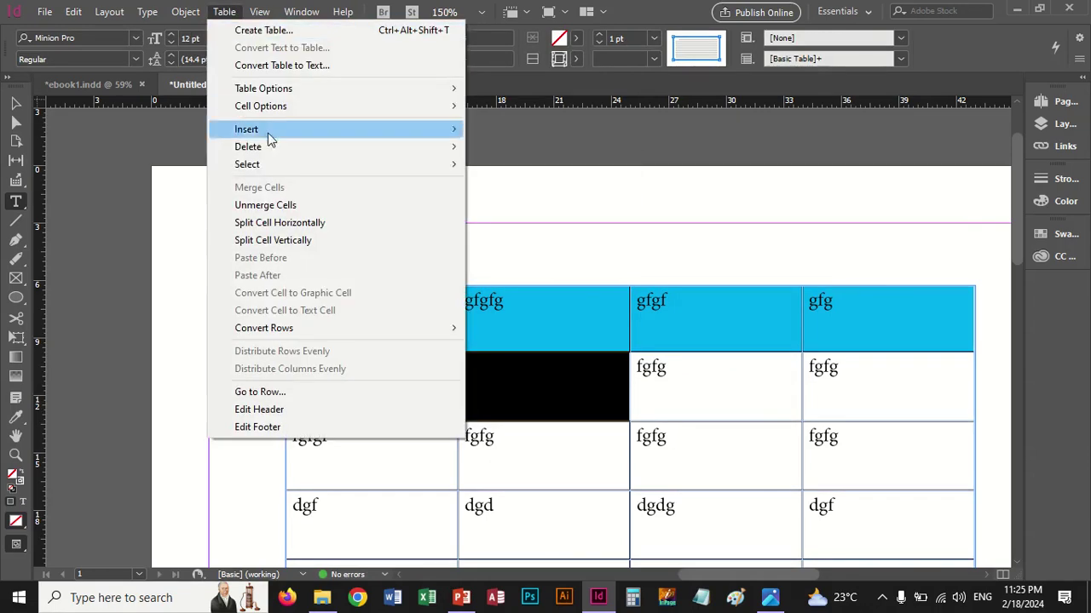
{"action": "left_click", "coordinate": [286, 205]}
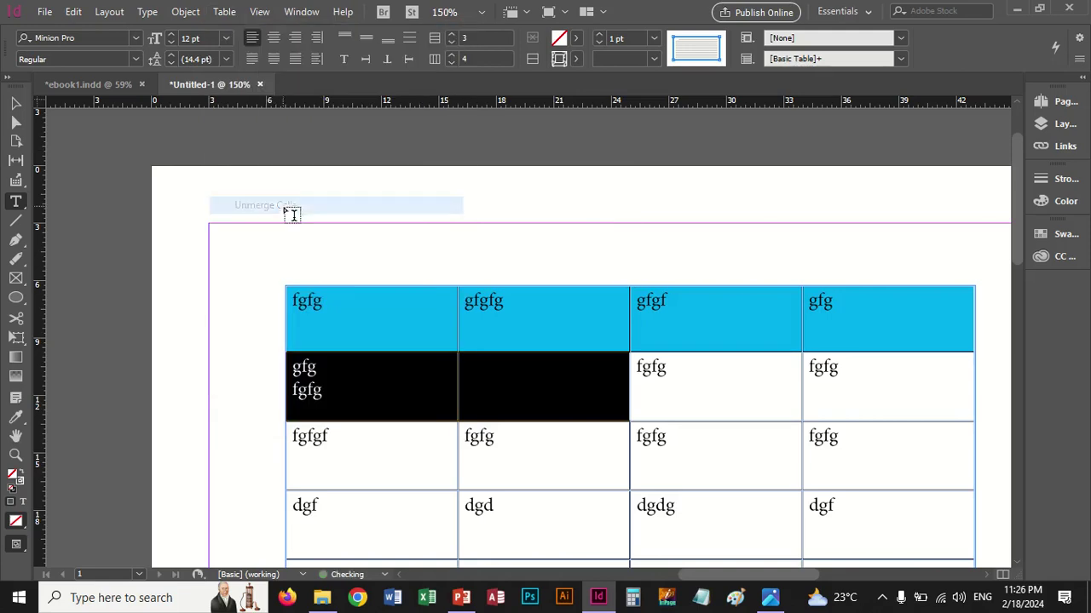
{"action": "left_click", "coordinate": [226, 13]}
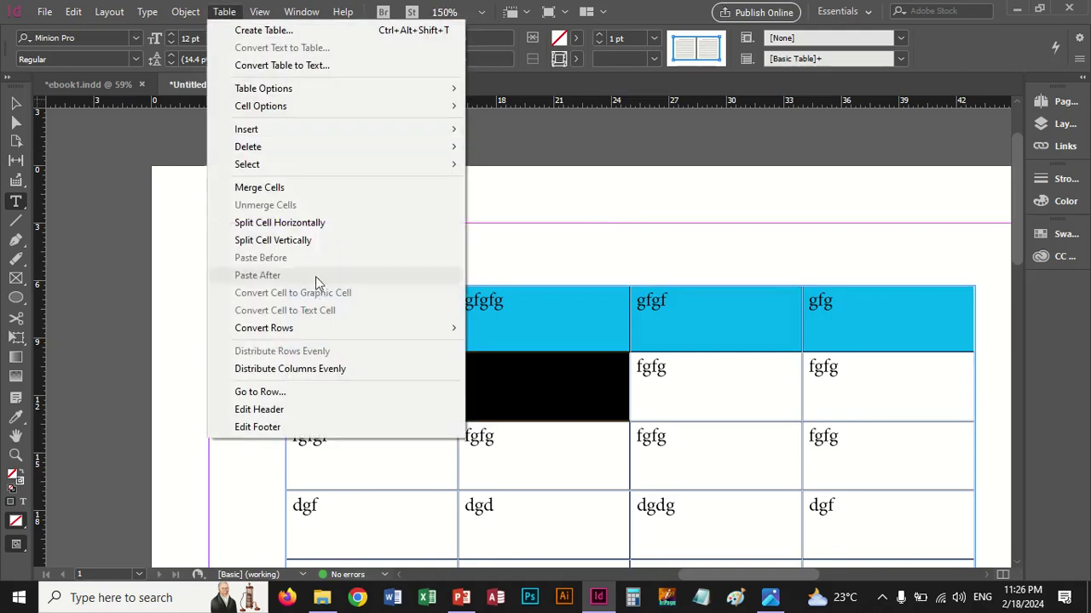
{"action": "left_click", "coordinate": [289, 224]}
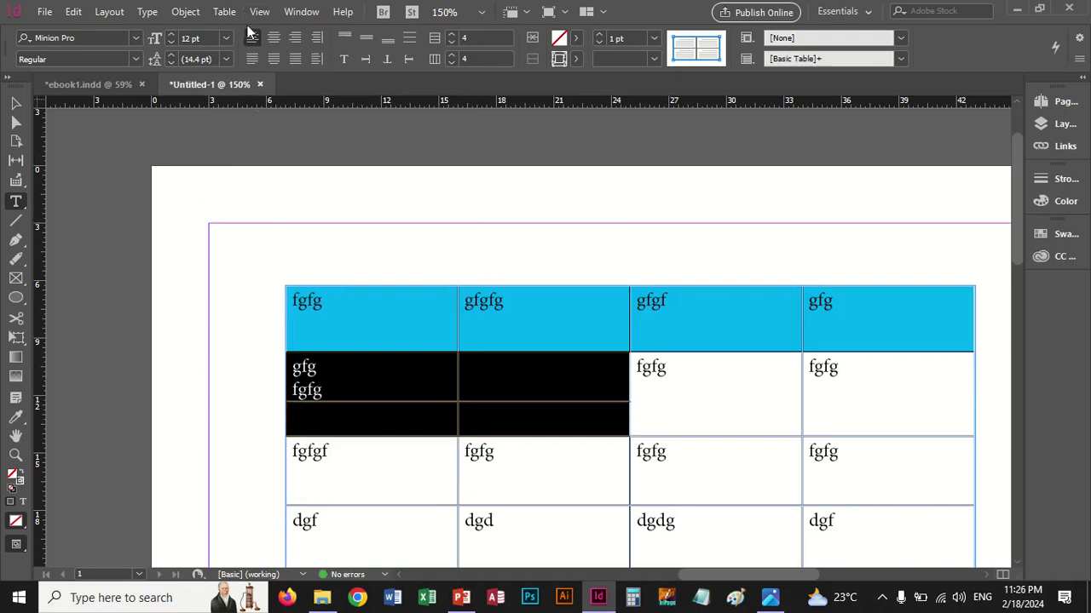
{"action": "left_click", "coordinate": [226, 13]}
{"action": "left_click", "coordinate": [285, 240]}
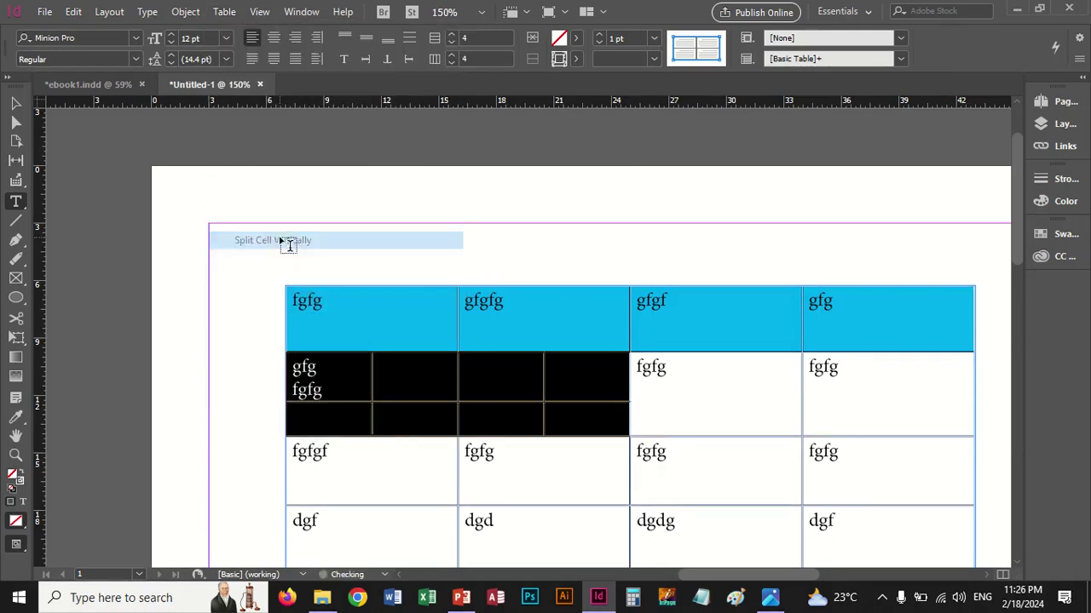
{"action": "left_click", "coordinate": [225, 13]}
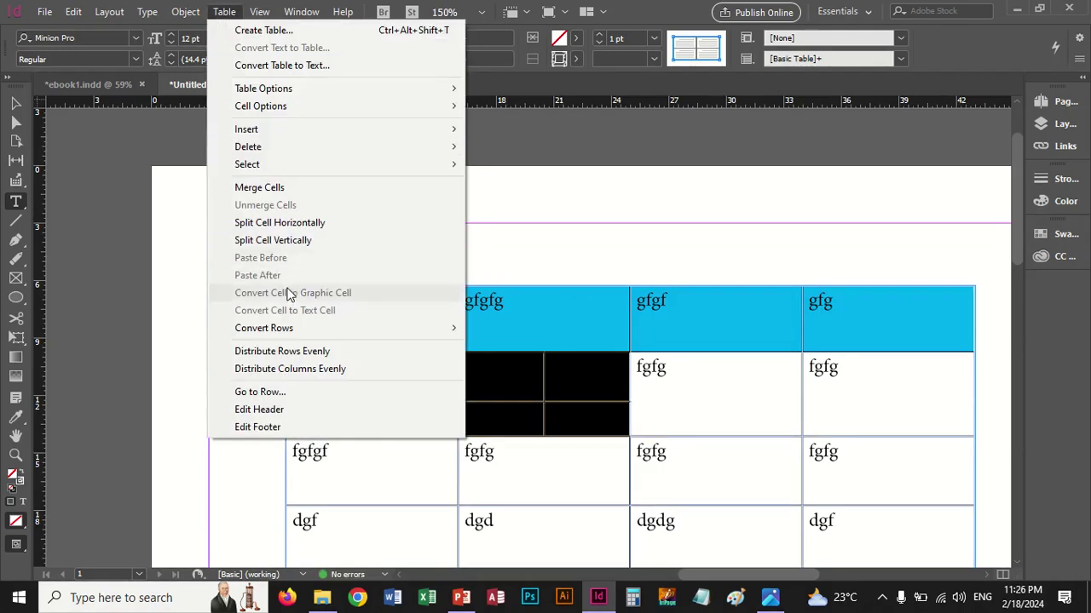
Distribute the split cells' rows and columns evenly
{"action": "mouse_move", "coordinate": [300, 335]}
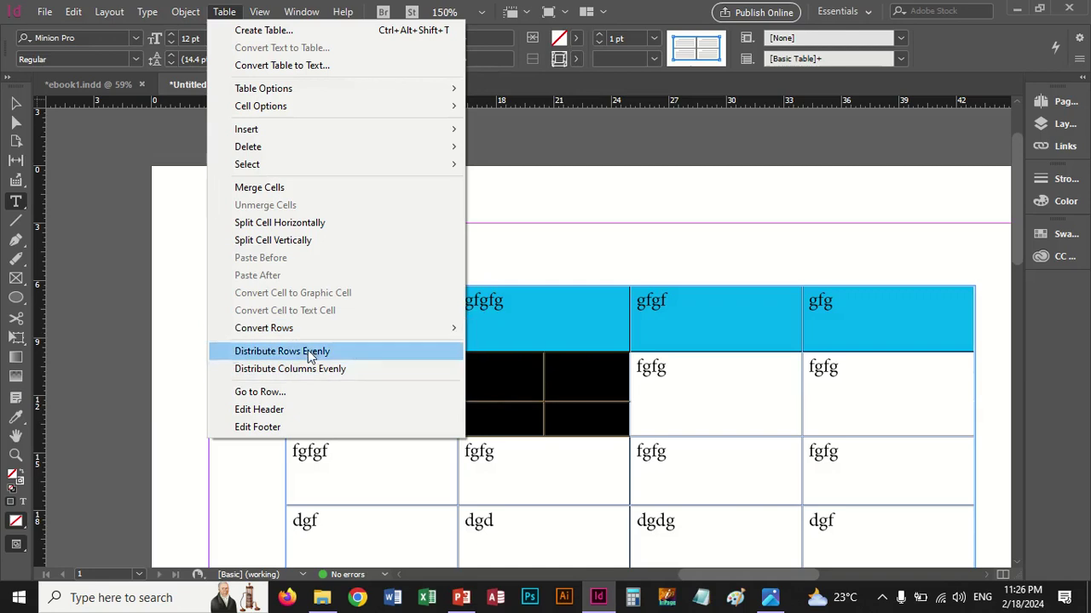
{"action": "left_click", "coordinate": [308, 351]}
{"action": "left_click", "coordinate": [225, 12]}
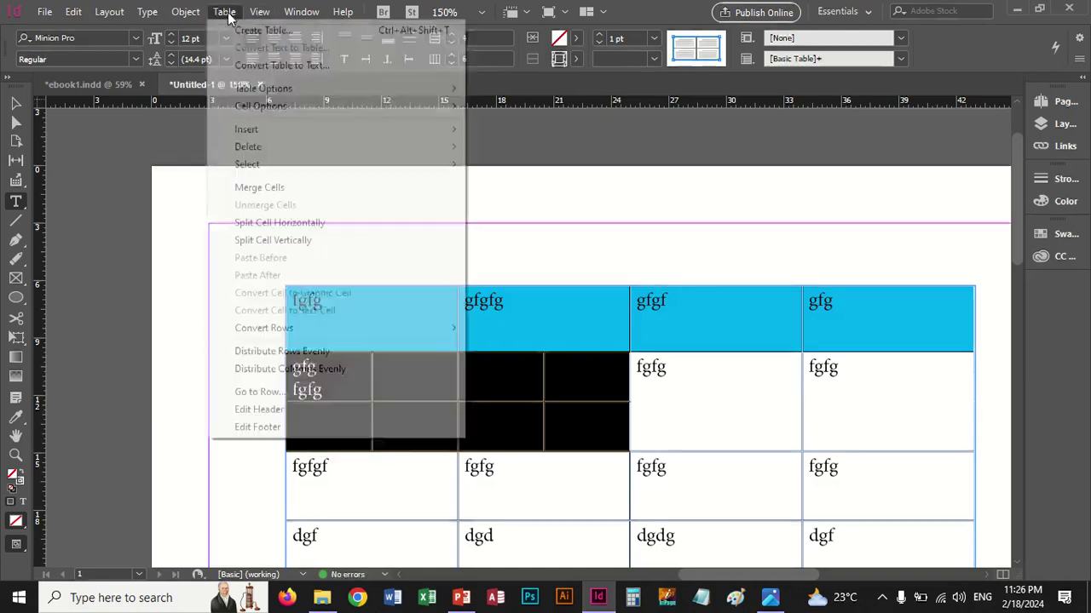
{"action": "left_click", "coordinate": [333, 369]}
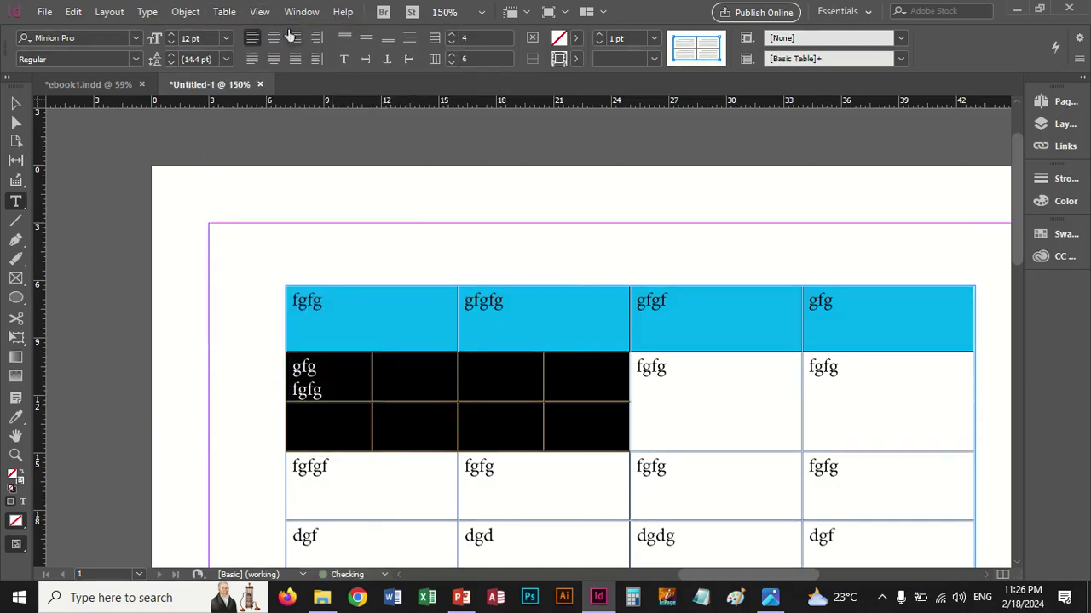
Jump to body row 4 of the table with Go to Row
{"action": "left_click", "coordinate": [259, 12]}
{"action": "mouse_move", "coordinate": [224, 12]}
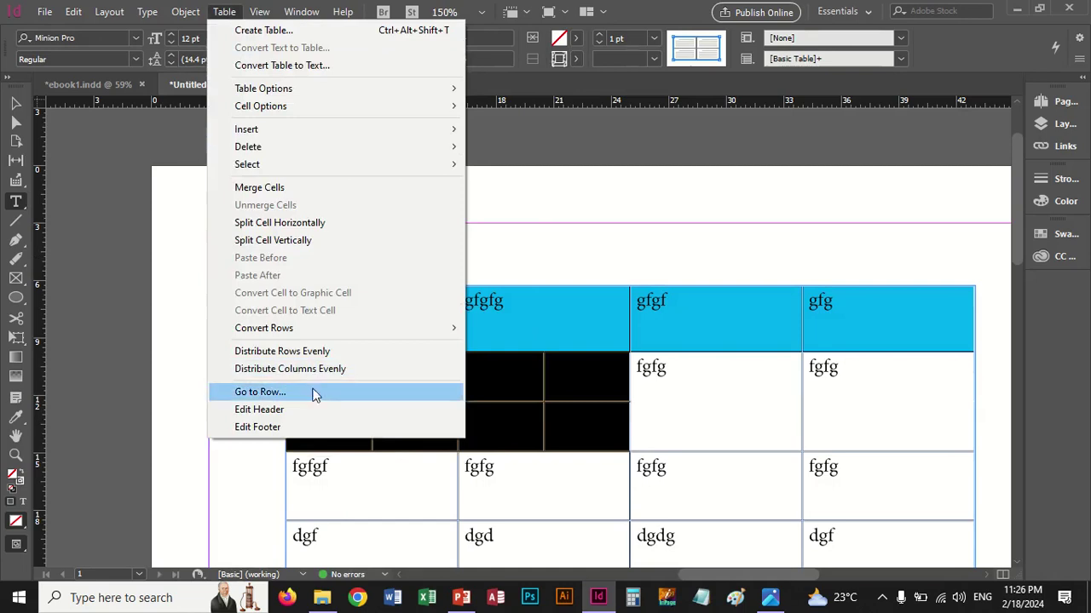
{"action": "left_click", "coordinate": [311, 397]}
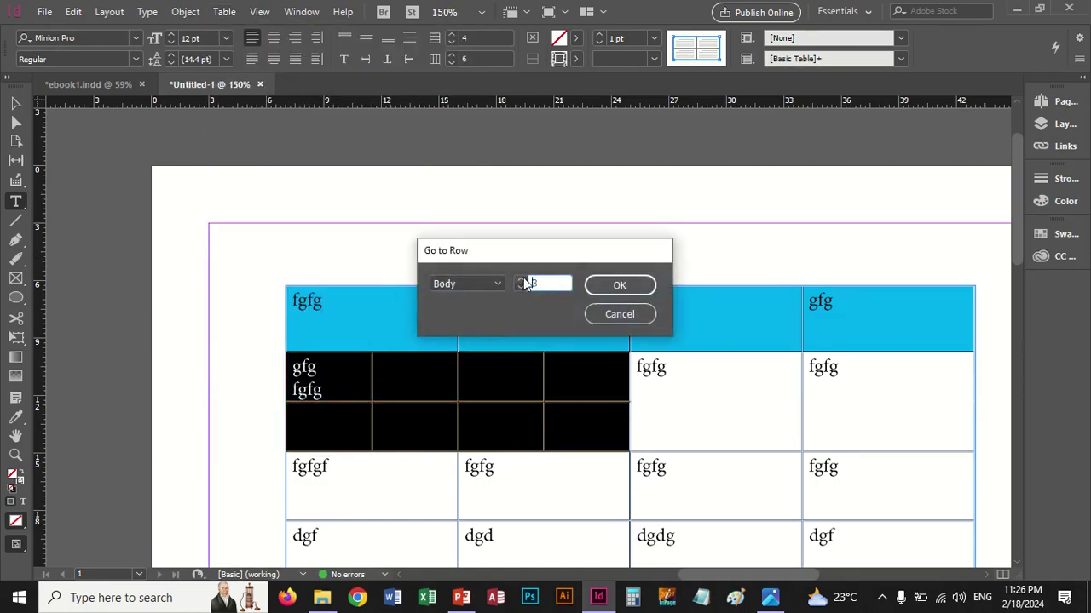
{"action": "type", "text": "4"}
{"action": "left_click", "coordinate": [604, 283]}
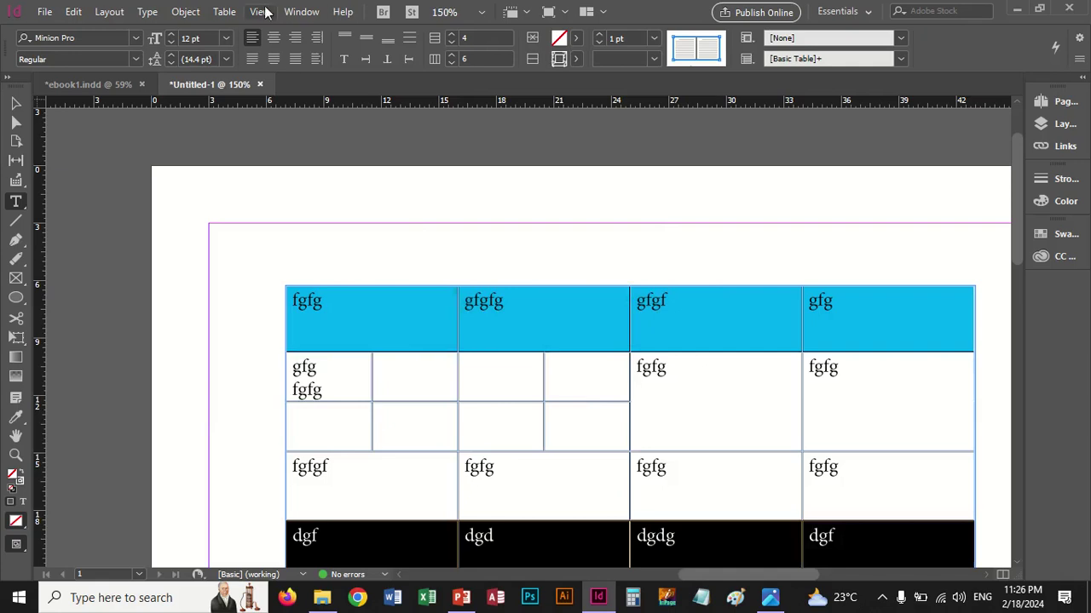
{"action": "left_click", "coordinate": [224, 12]}
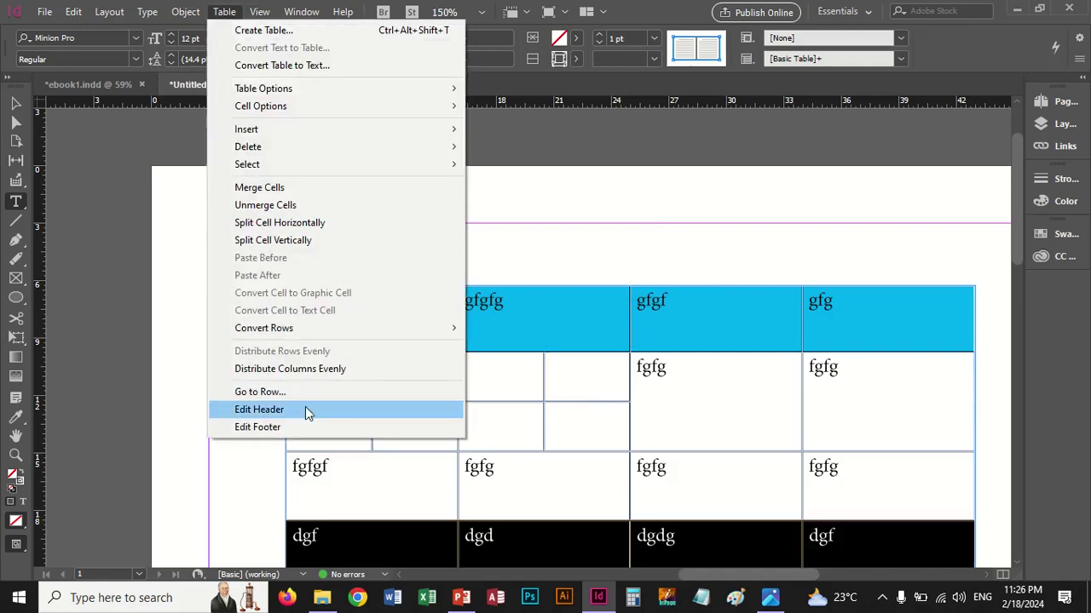
Edit the table's footer row from its first cell, then scroll back up to the cyan header row
{"action": "left_click", "coordinate": [300, 427]}
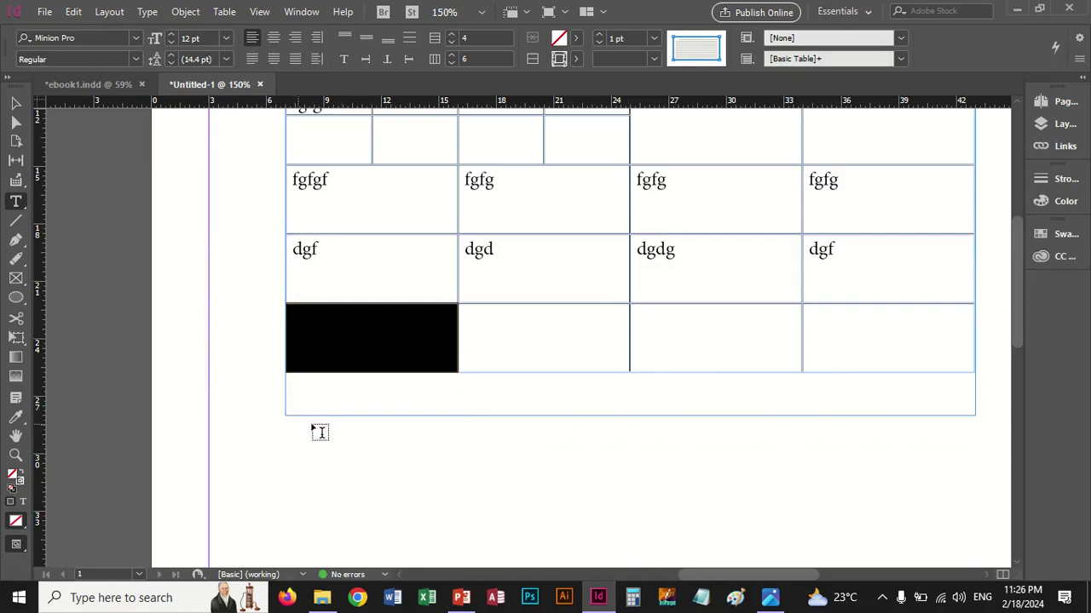
{"action": "left_click", "coordinate": [436, 359]}
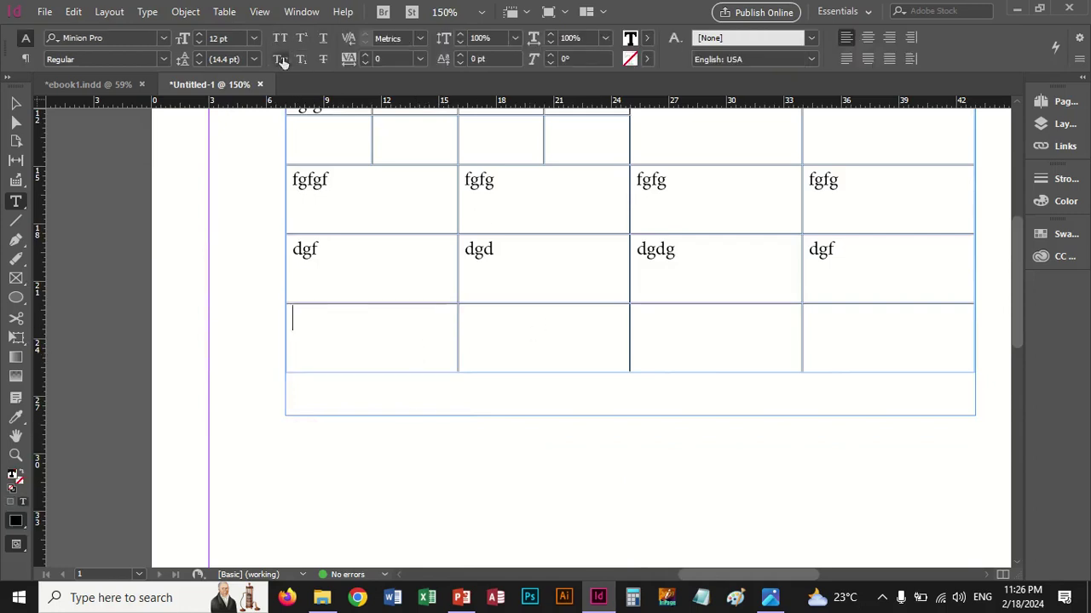
{"action": "scroll", "coordinate": [441, 246], "scroll_direction": "up", "scroll_amount": 4}
{"action": "left_click", "coordinate": [440, 246]}
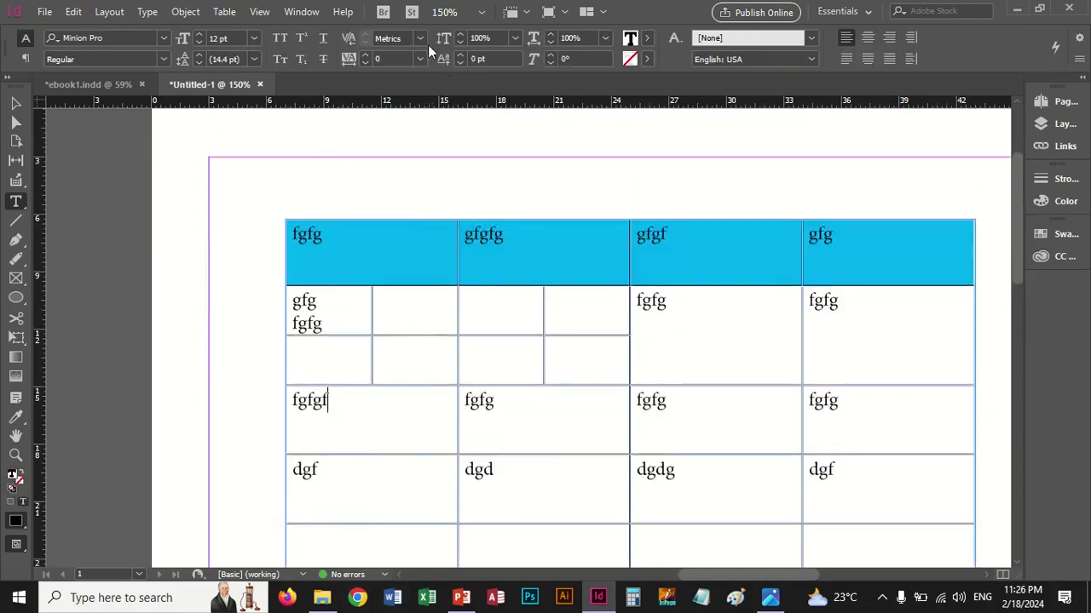
{"action": "left_click", "coordinate": [311, 14]}
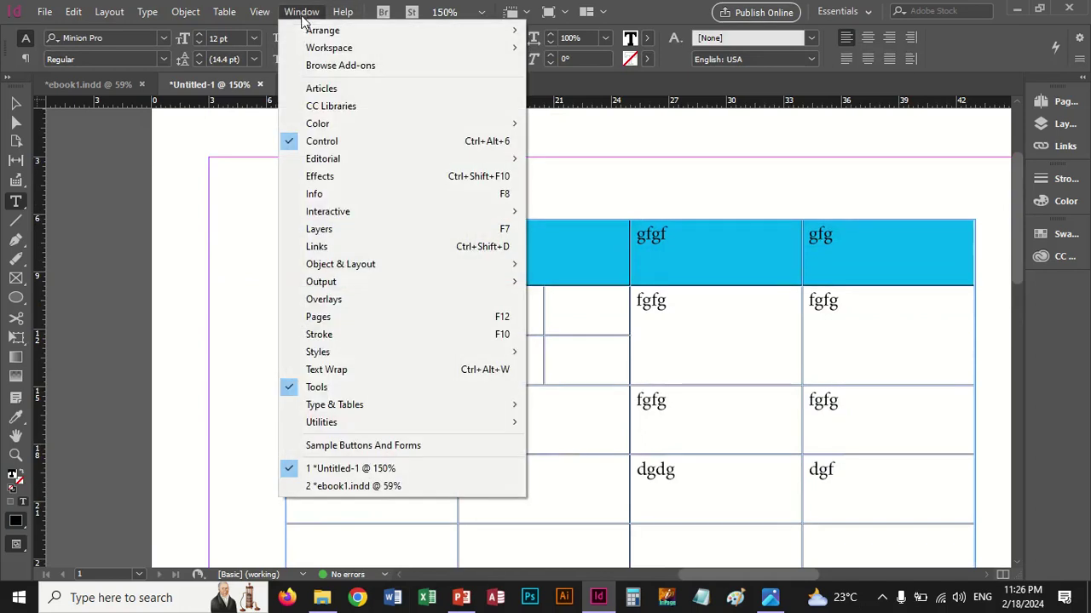
Switch to ebook1.indd, turn on Overprint Preview, and fit the page in the window
{"action": "left_click", "coordinate": [375, 486]}
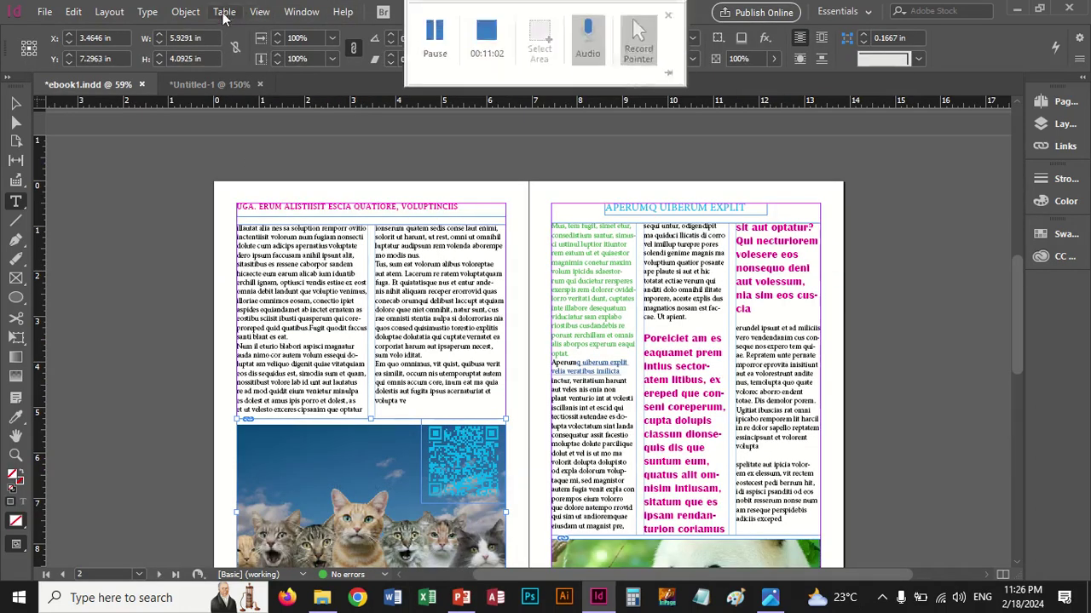
{"action": "left_click", "coordinate": [260, 12]}
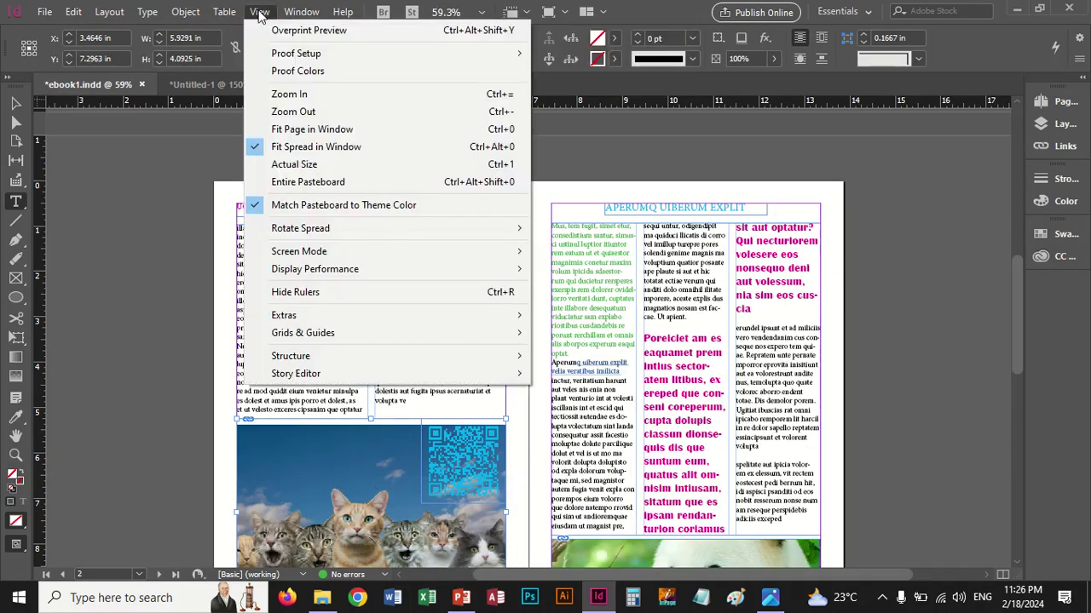
{"action": "left_click", "coordinate": [308, 31]}
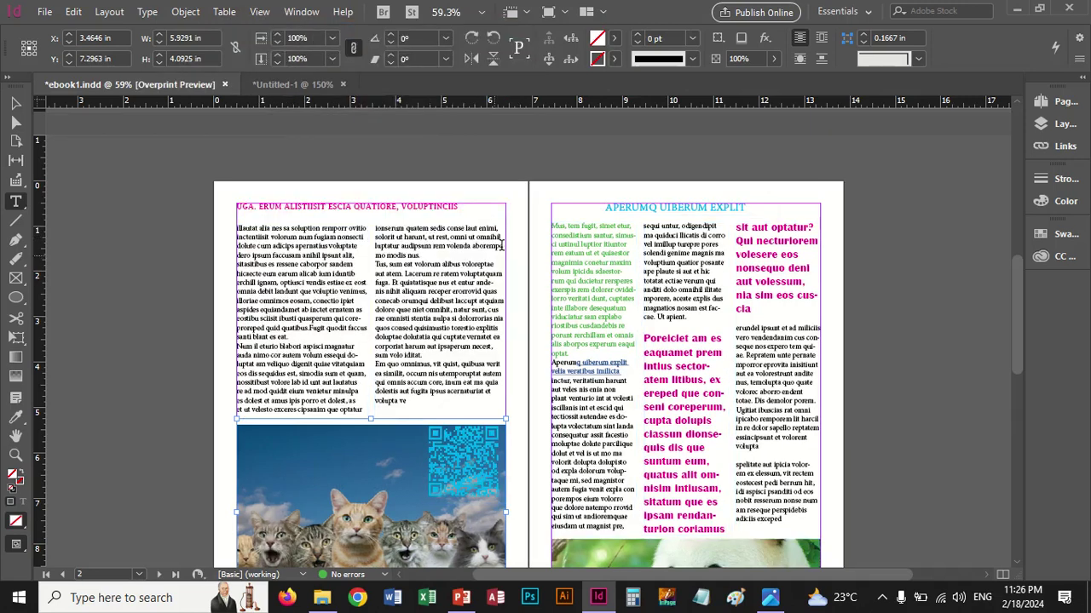
{"action": "left_click", "coordinate": [260, 12]}
{"action": "left_click", "coordinate": [276, 32]}
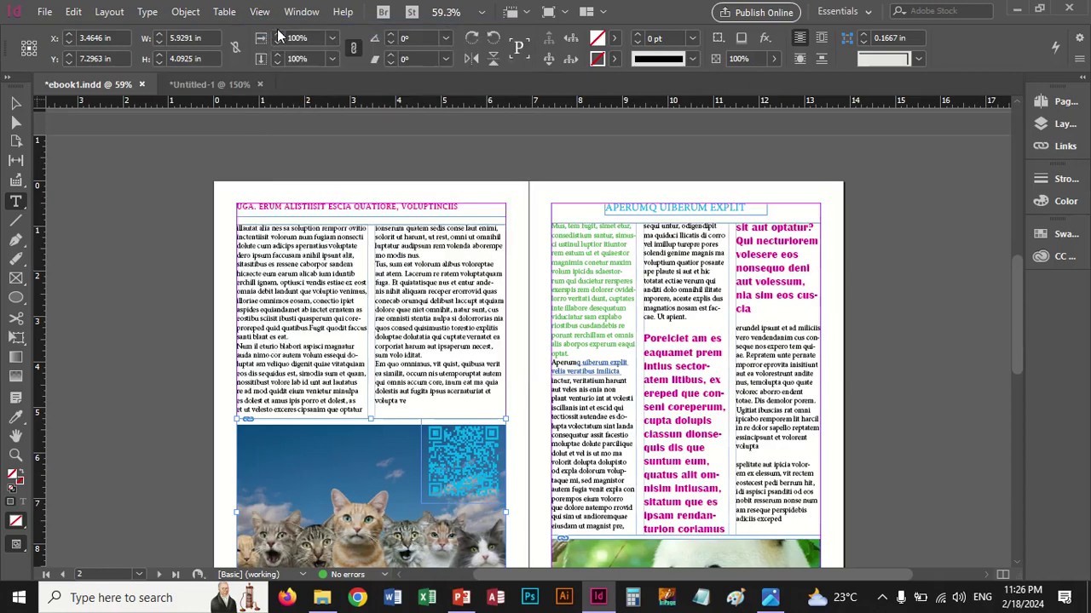
{"action": "left_click", "coordinate": [261, 11]}
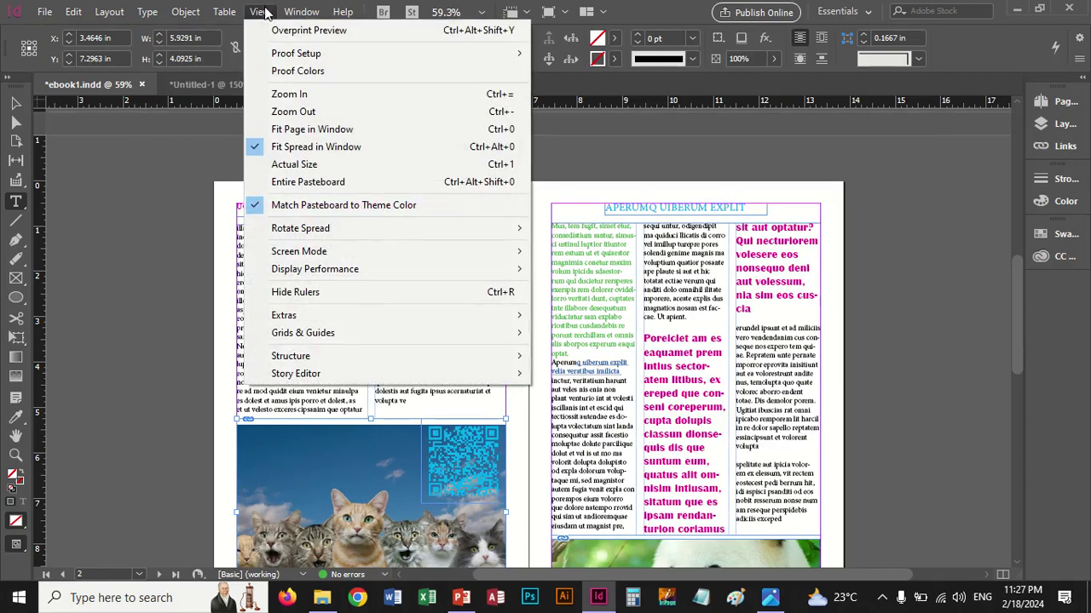
{"action": "left_click", "coordinate": [282, 30]}
{"action": "left_click", "coordinate": [260, 12]}
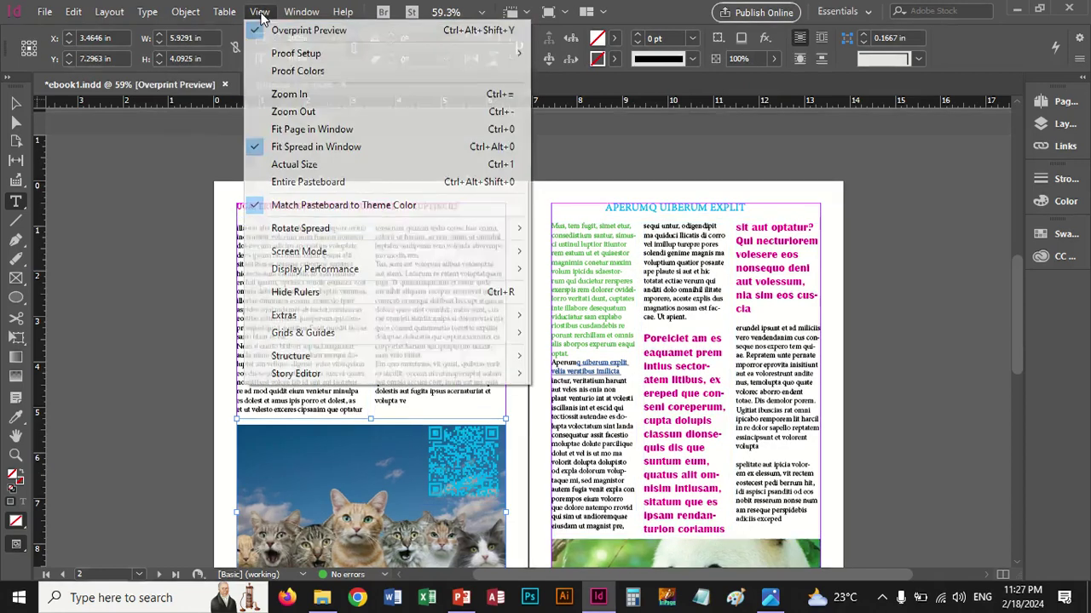
{"action": "mouse_move", "coordinate": [289, 62]}
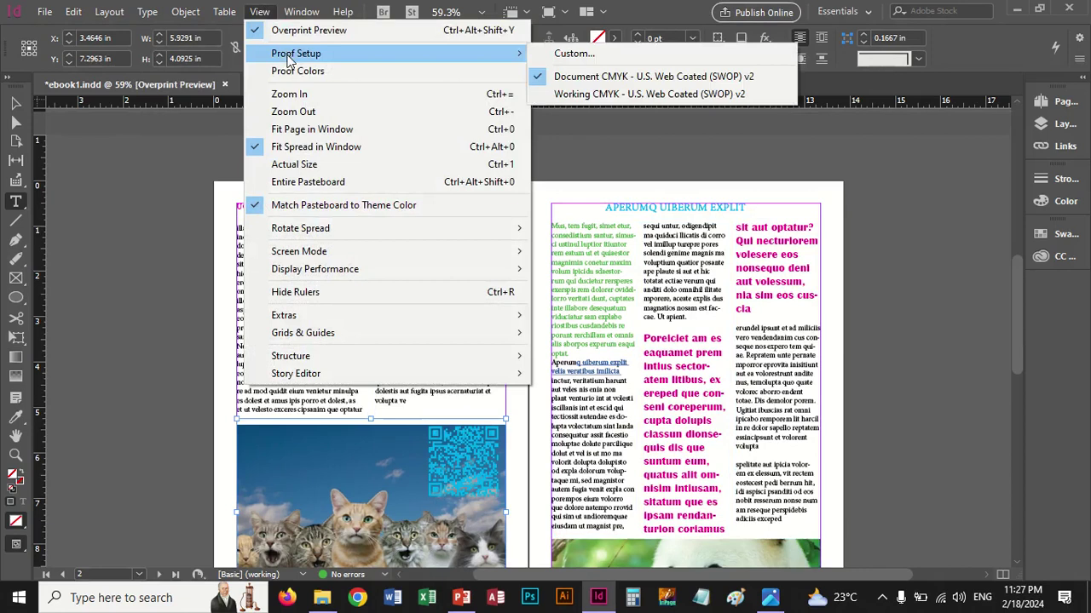
{"action": "left_click", "coordinate": [325, 132]}
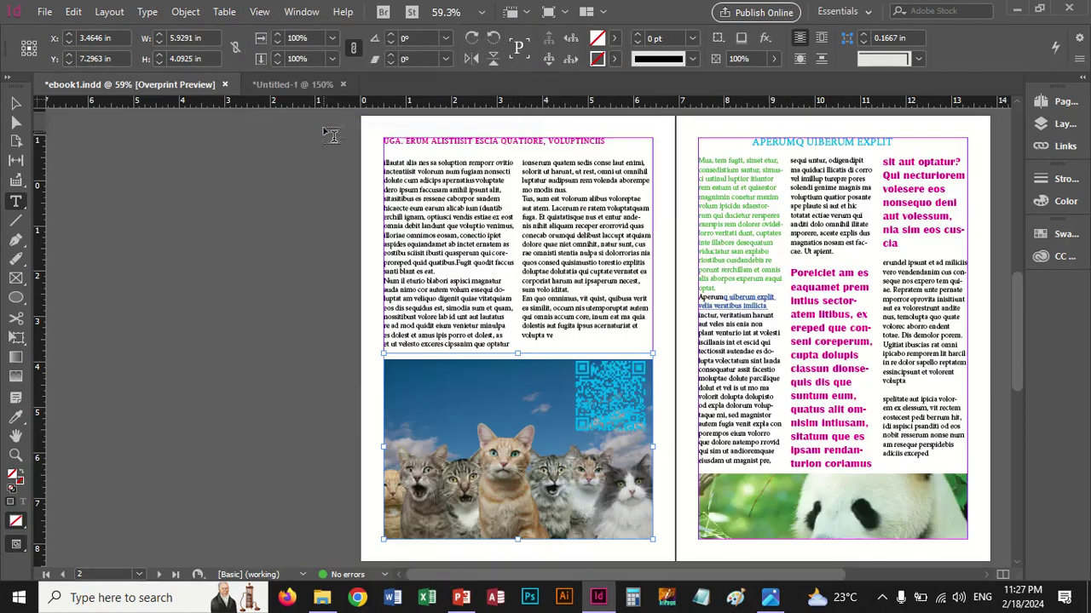
{"action": "left_click", "coordinate": [259, 12]}
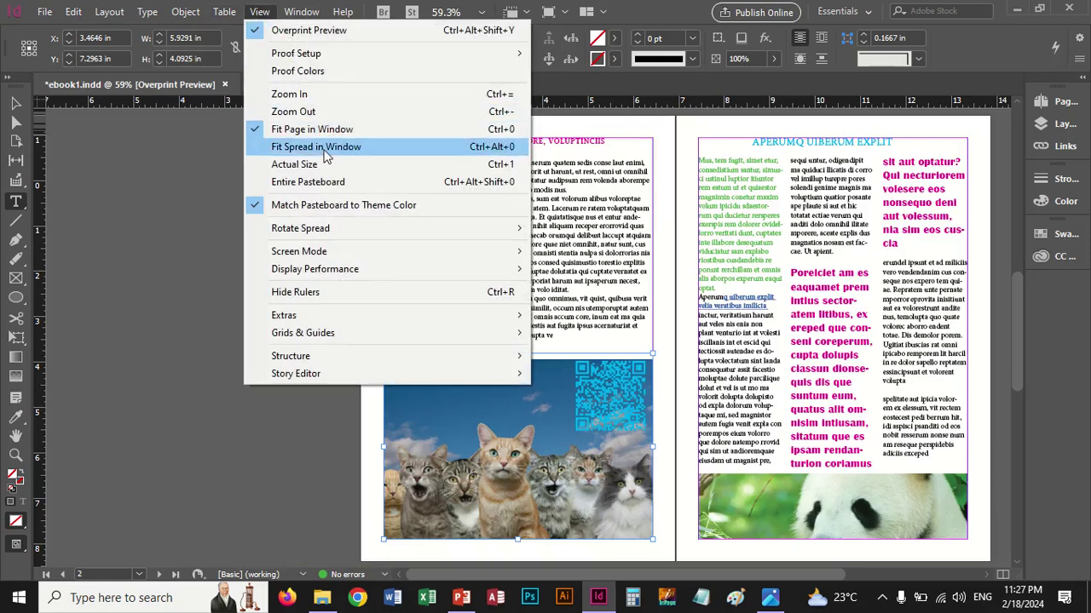
{"action": "left_click", "coordinate": [324, 149]}
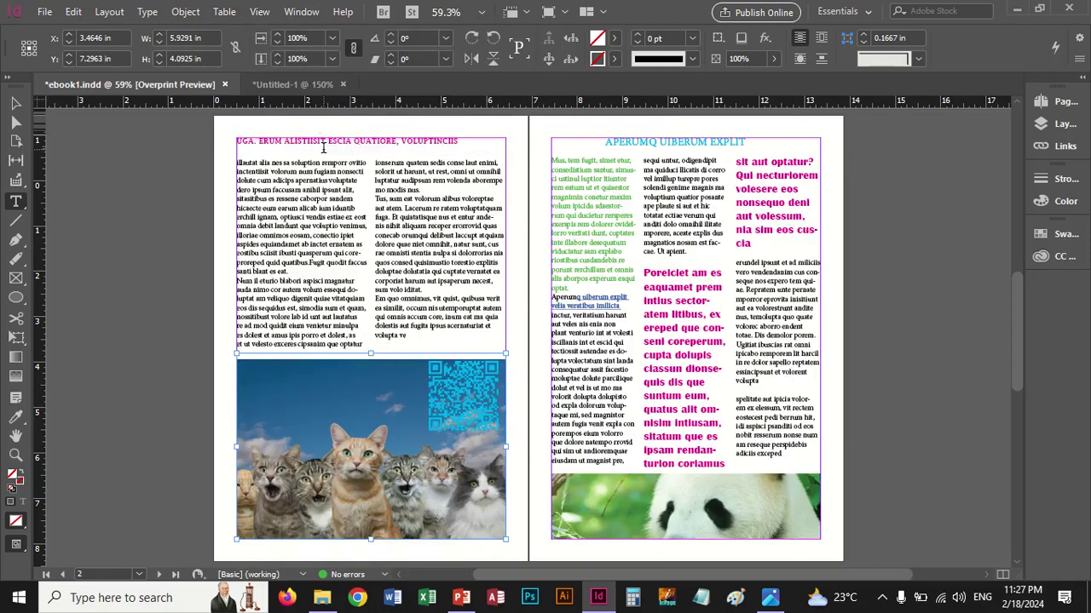
{"action": "left_click", "coordinate": [259, 12]}
{"action": "left_click", "coordinate": [324, 166]}
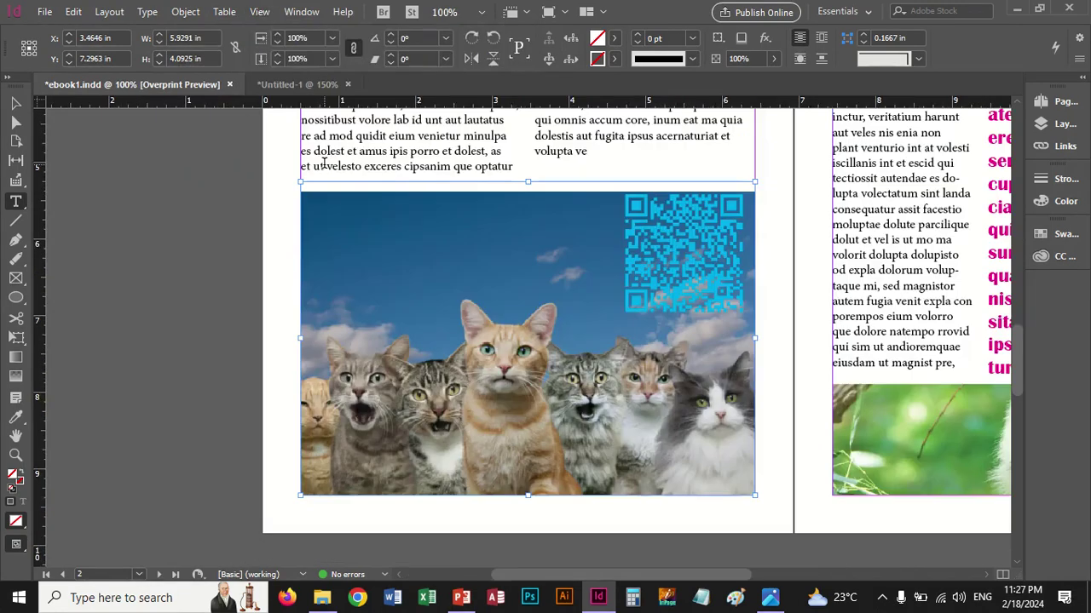
{"action": "left_click", "coordinate": [259, 13]}
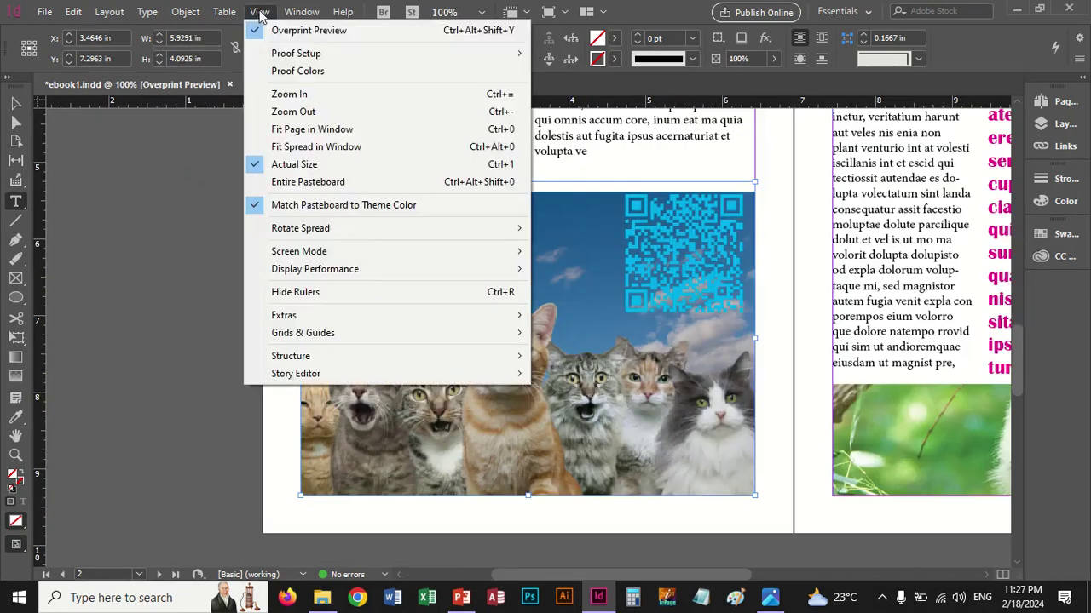
{"action": "left_click", "coordinate": [320, 133]}
{"action": "left_click", "coordinate": [260, 12]}
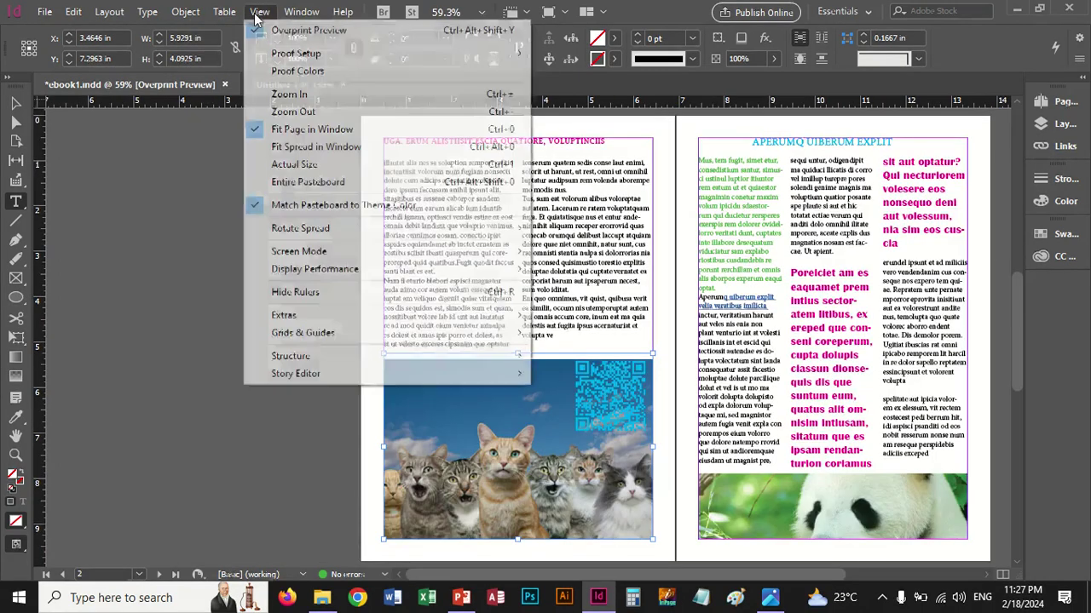
{"action": "left_click", "coordinate": [336, 146]}
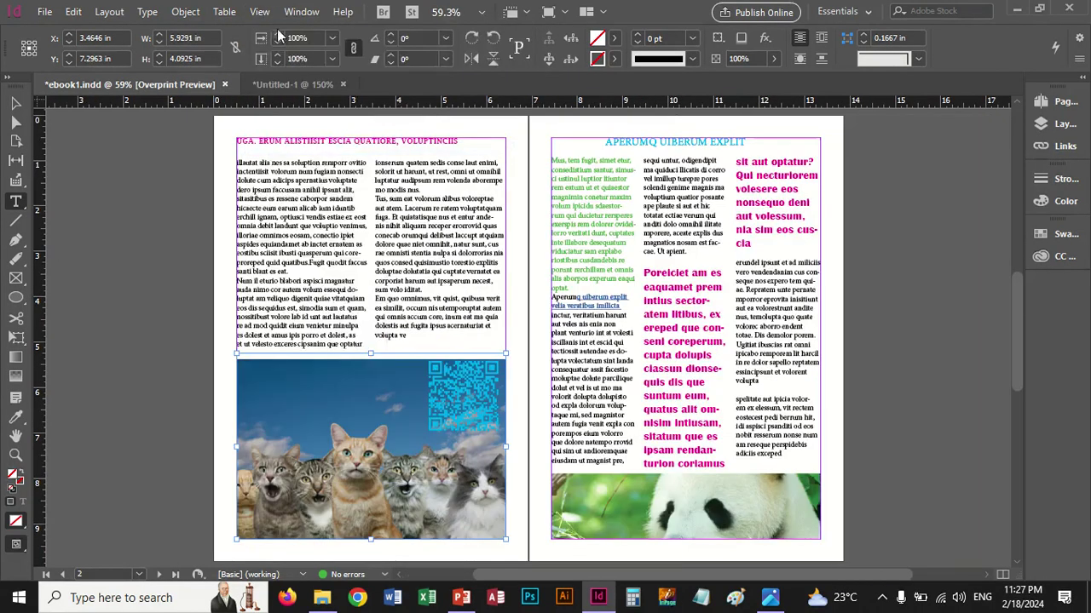
{"action": "left_click", "coordinate": [259, 13]}
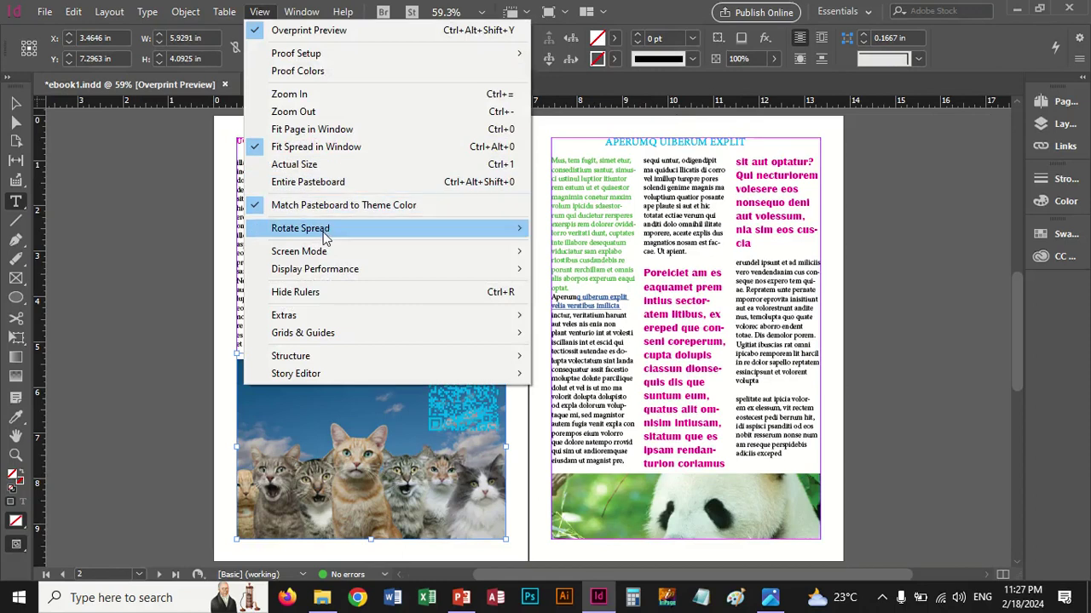
{"action": "mouse_move", "coordinate": [325, 237]}
{"action": "left_click", "coordinate": [570, 230]}
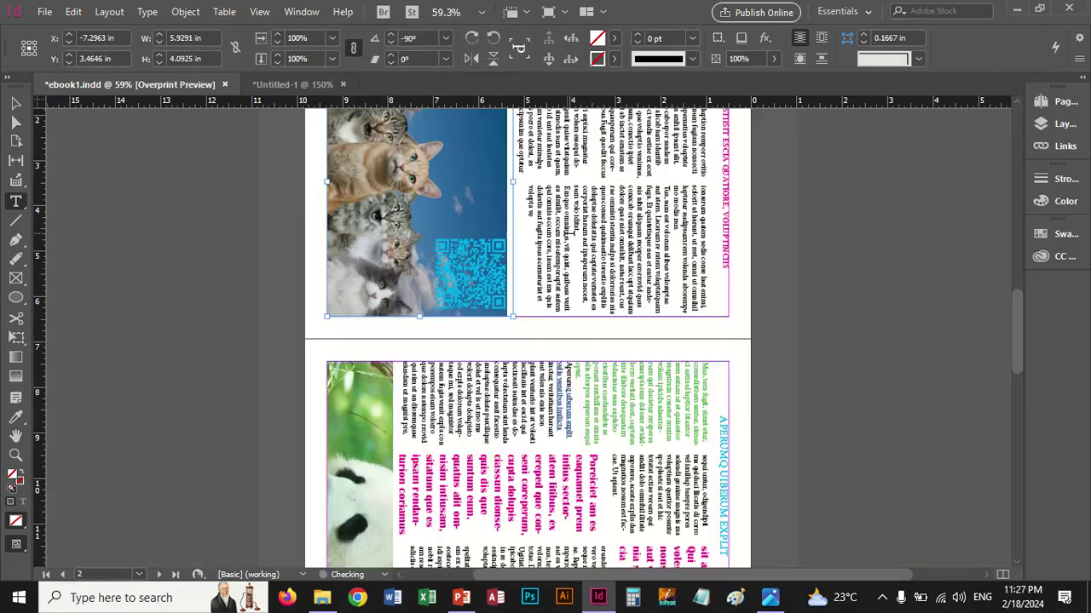
{"action": "left_click", "coordinate": [260, 12]}
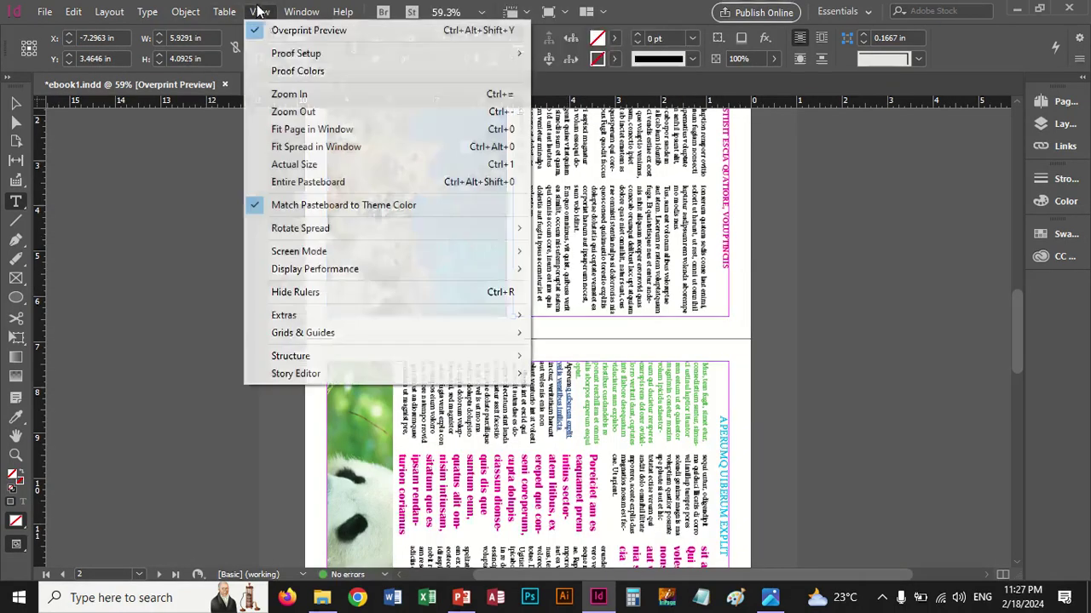
{"action": "mouse_move", "coordinate": [383, 228]}
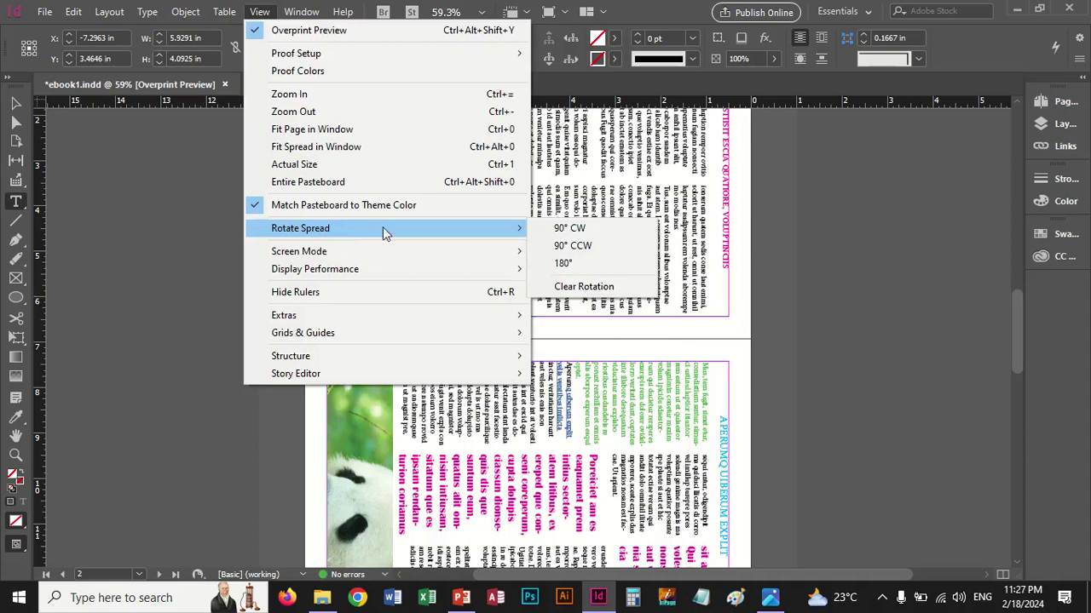
{"action": "left_click", "coordinate": [571, 245]}
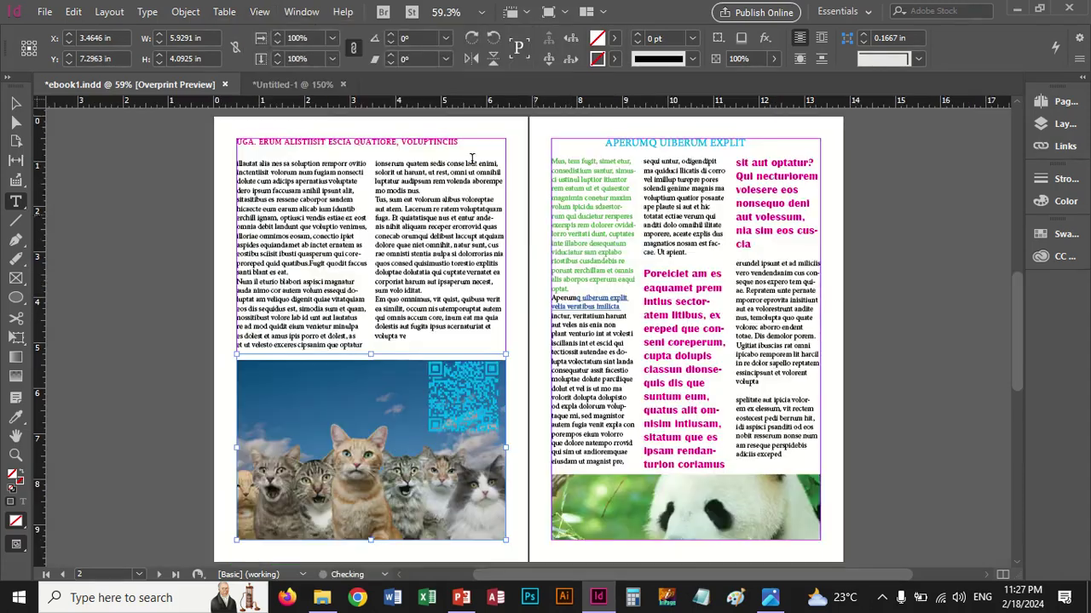
{"action": "left_click", "coordinate": [260, 12]}
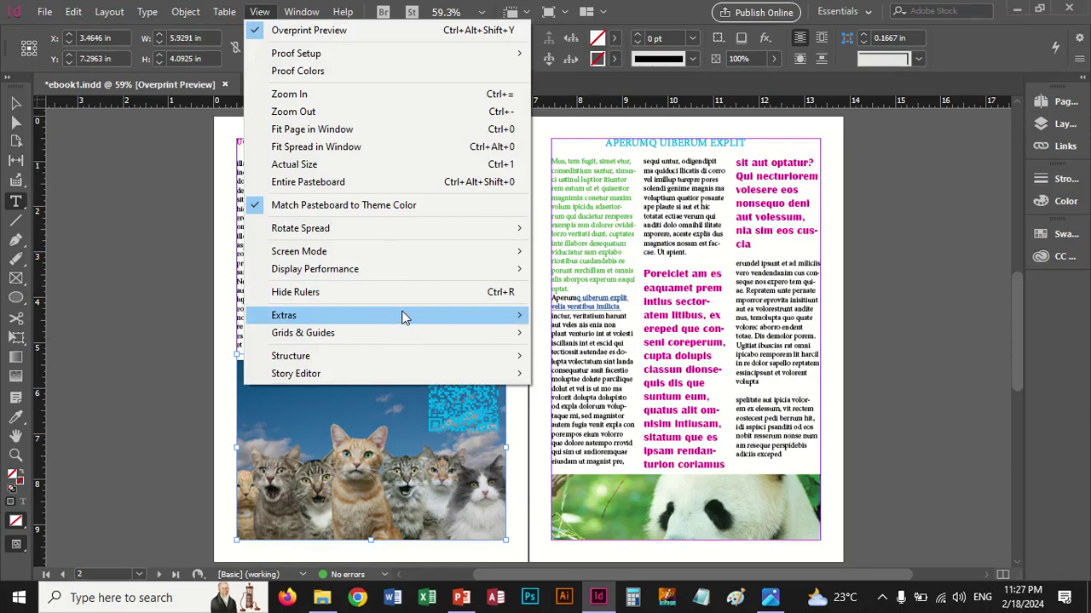
{"action": "mouse_move", "coordinate": [405, 318]}
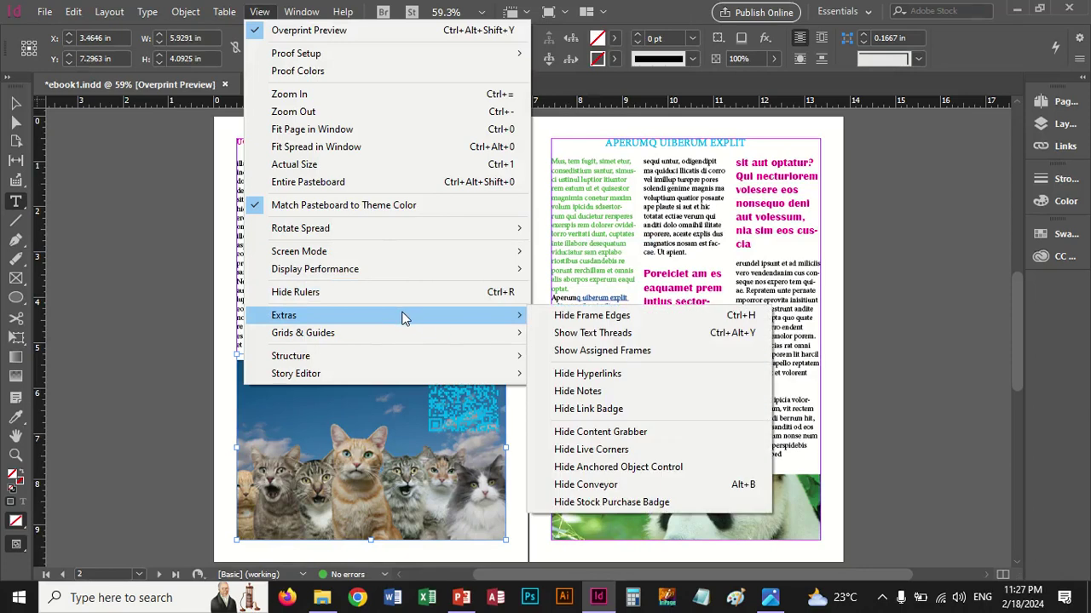
{"action": "left_click", "coordinate": [592, 315]}
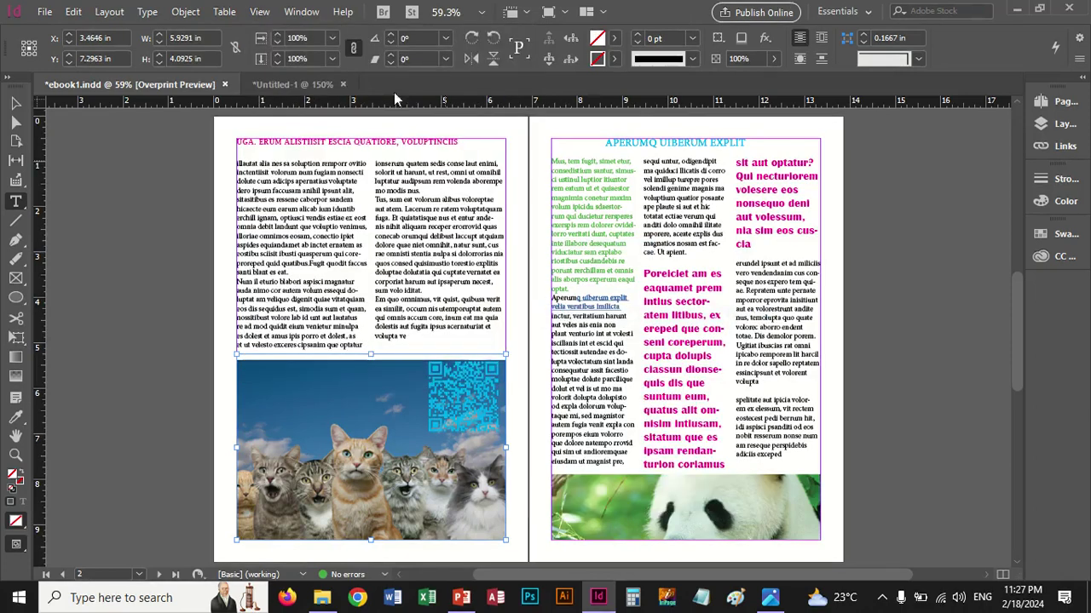
{"action": "left_click", "coordinate": [260, 11]}
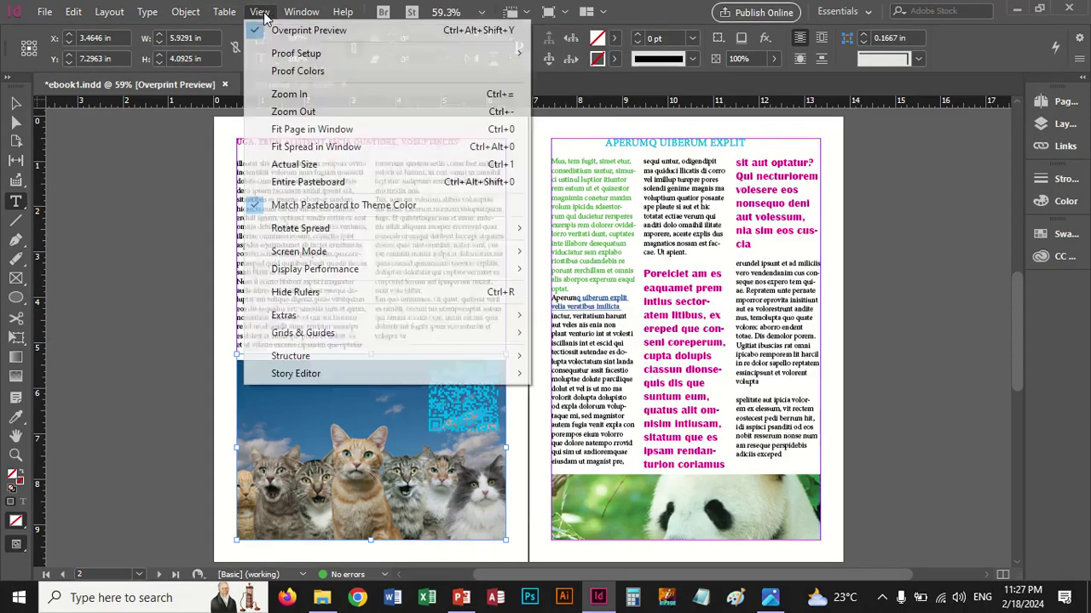
{"action": "mouse_move", "coordinate": [428, 319]}
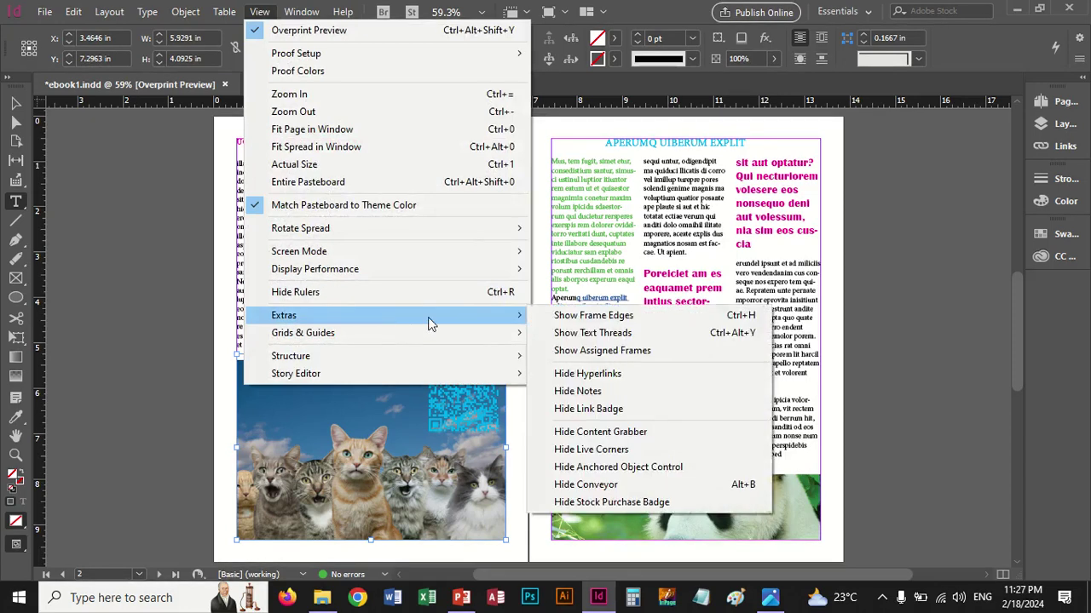
{"action": "left_click", "coordinate": [547, 320]}
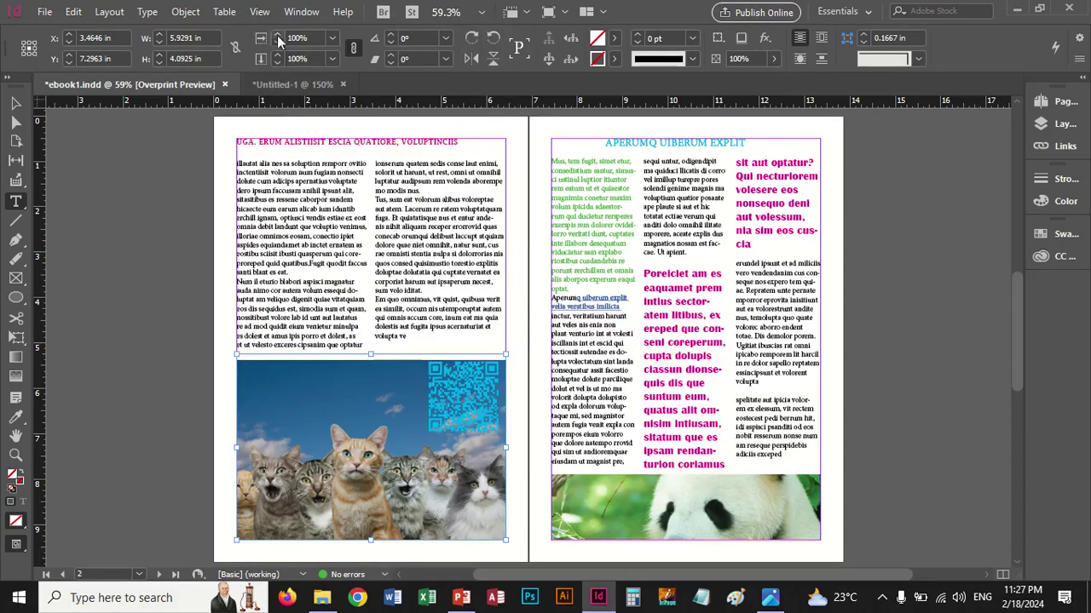
{"action": "left_click", "coordinate": [259, 11]}
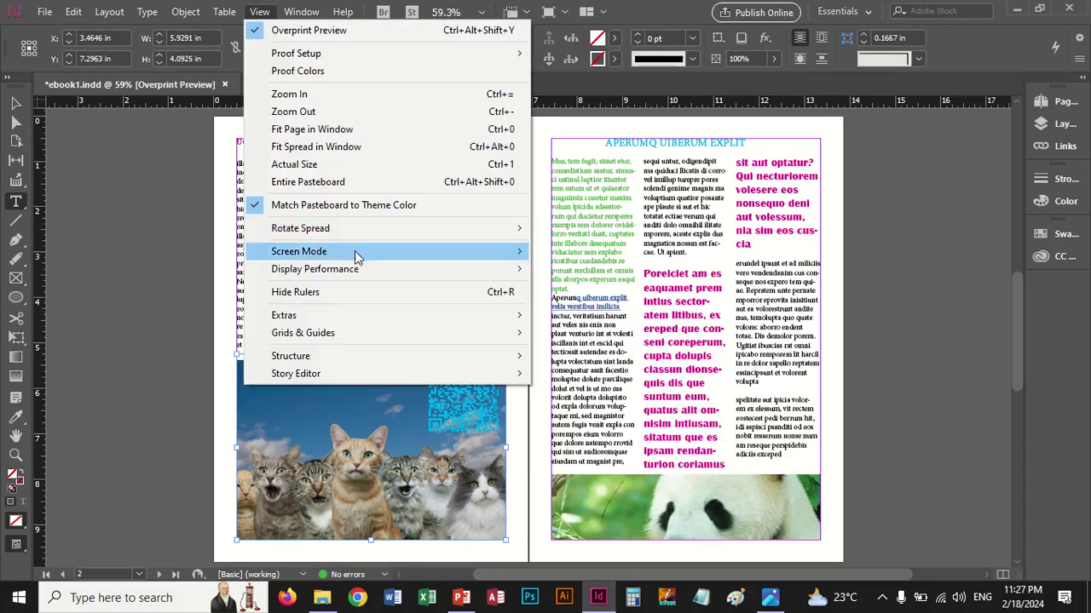
{"action": "mouse_move", "coordinate": [353, 316]}
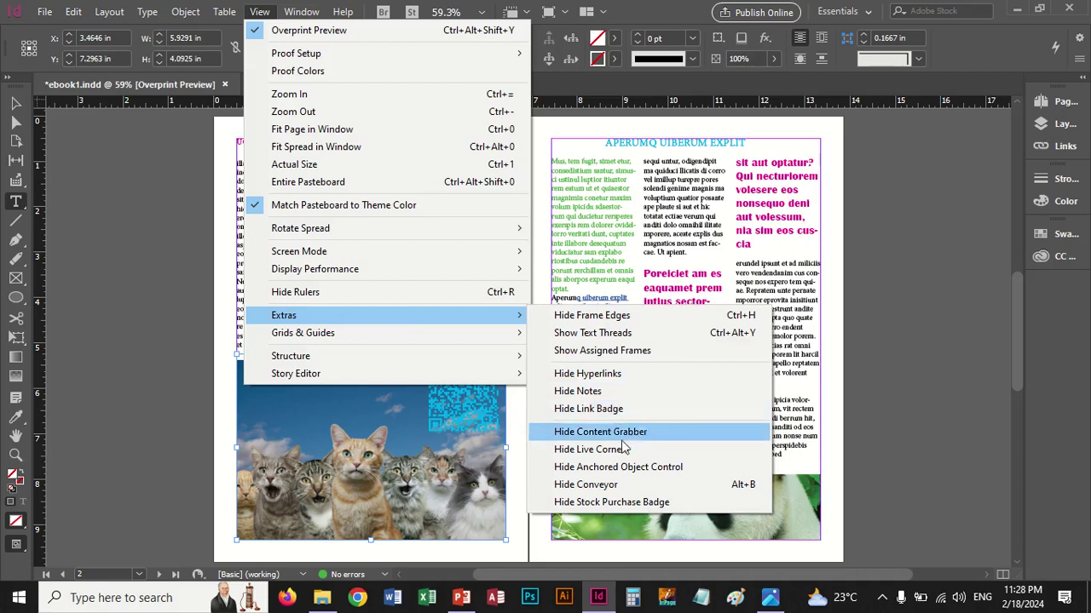
{"action": "mouse_move", "coordinate": [450, 339]}
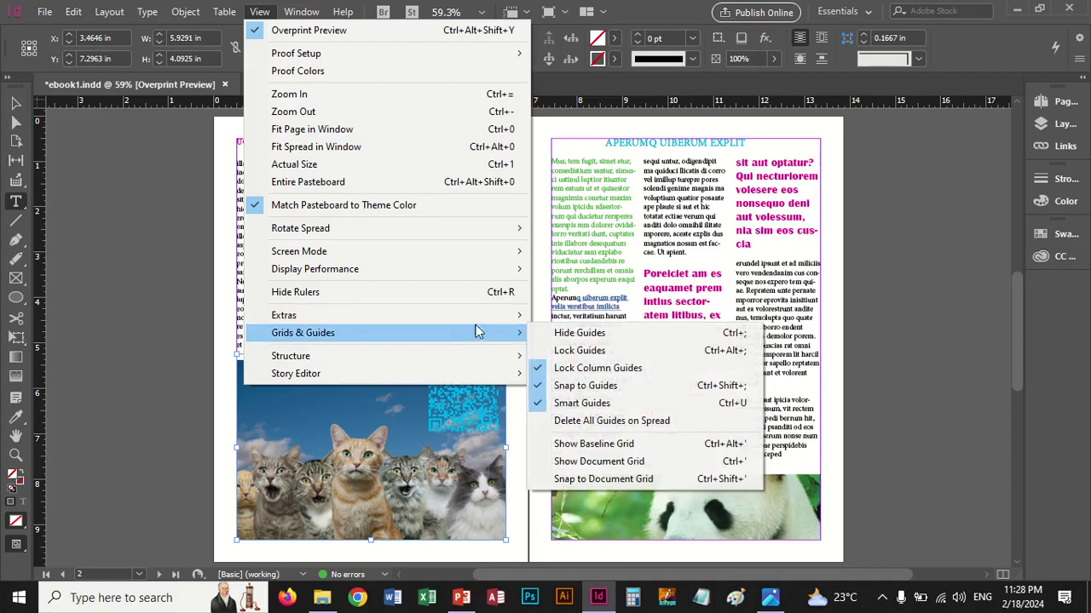
{"action": "left_click", "coordinate": [558, 333]}
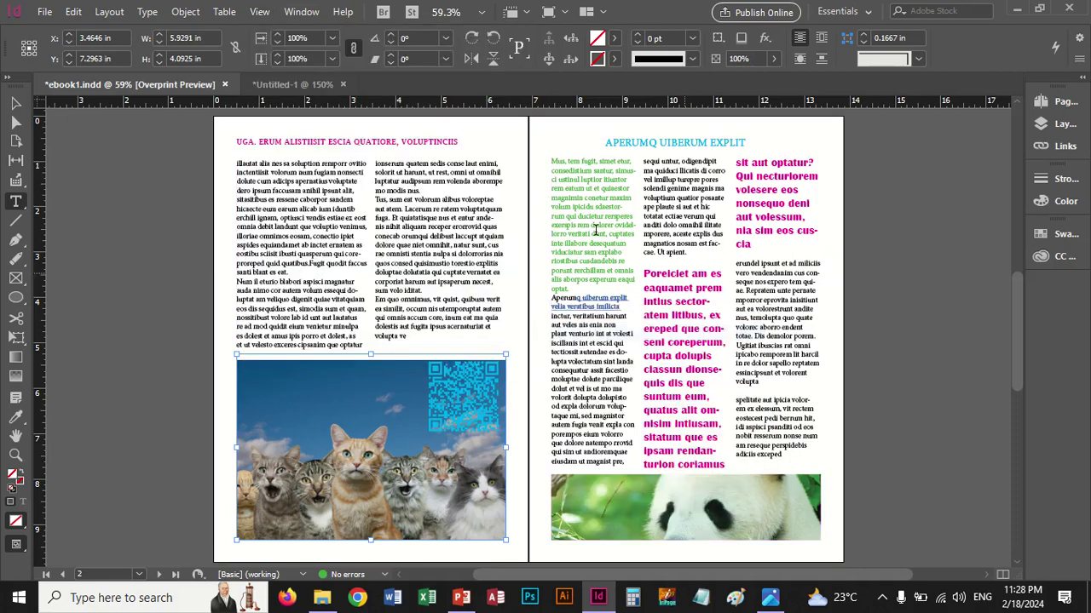
{"action": "left_click", "coordinate": [258, 11]}
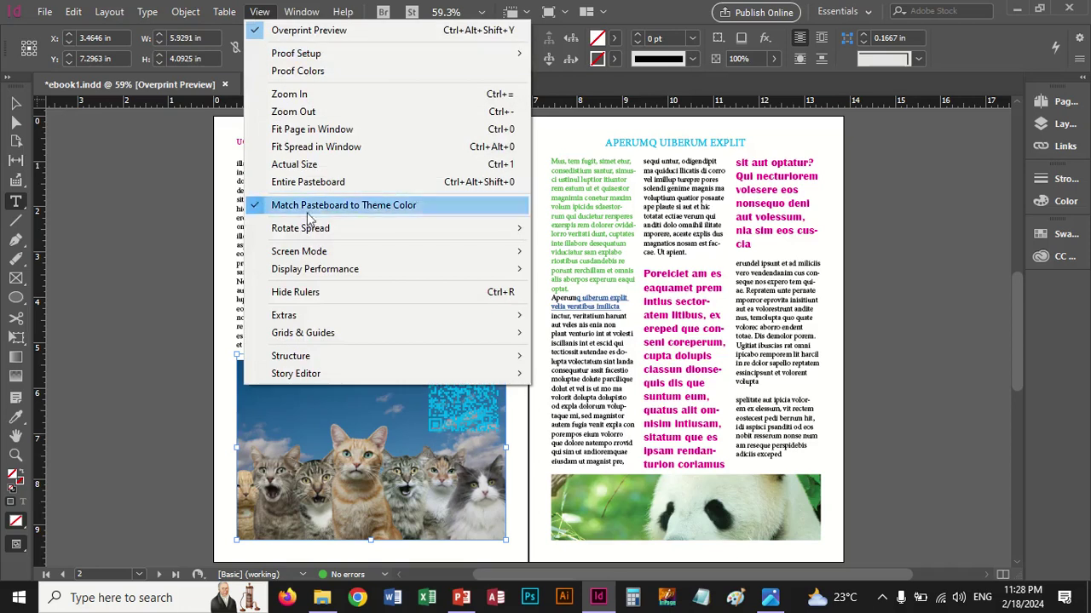
{"action": "mouse_move", "coordinate": [394, 334]}
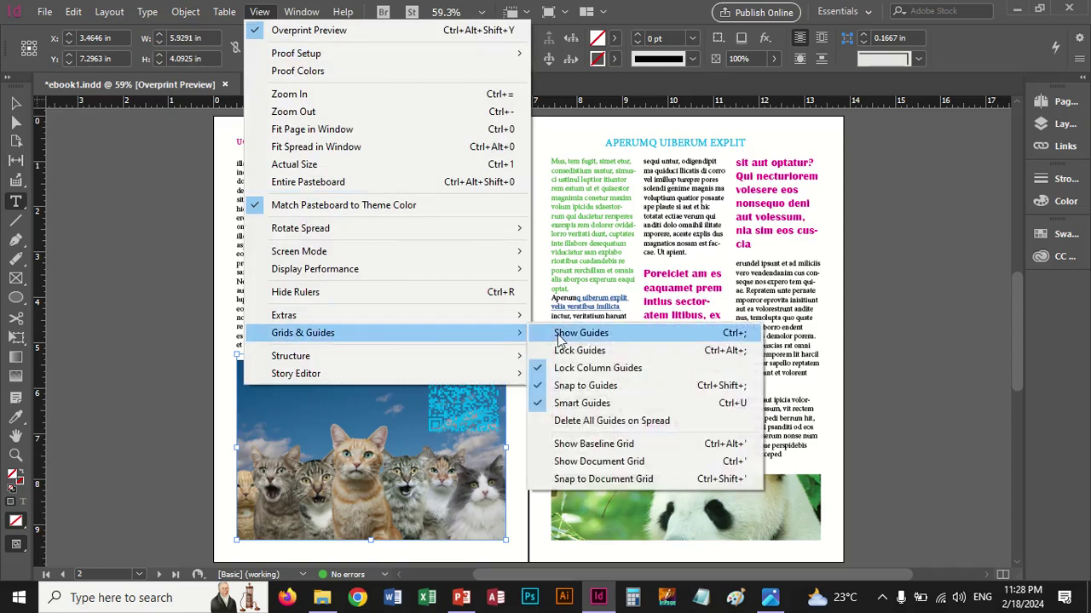
{"action": "left_click", "coordinate": [556, 334]}
{"action": "left_click", "coordinate": [259, 11]}
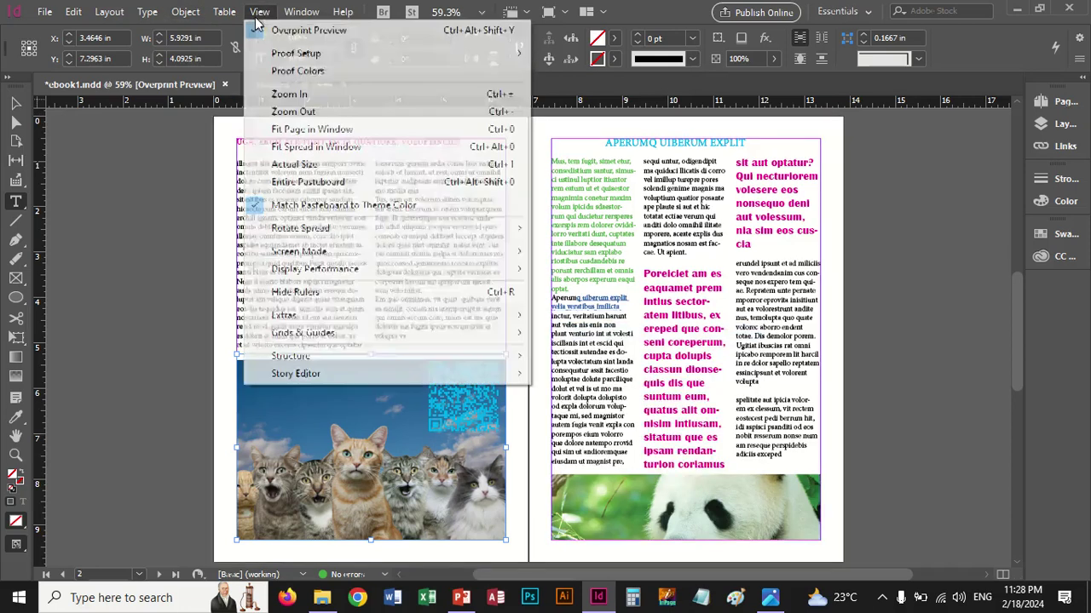
{"action": "mouse_move", "coordinate": [359, 339]}
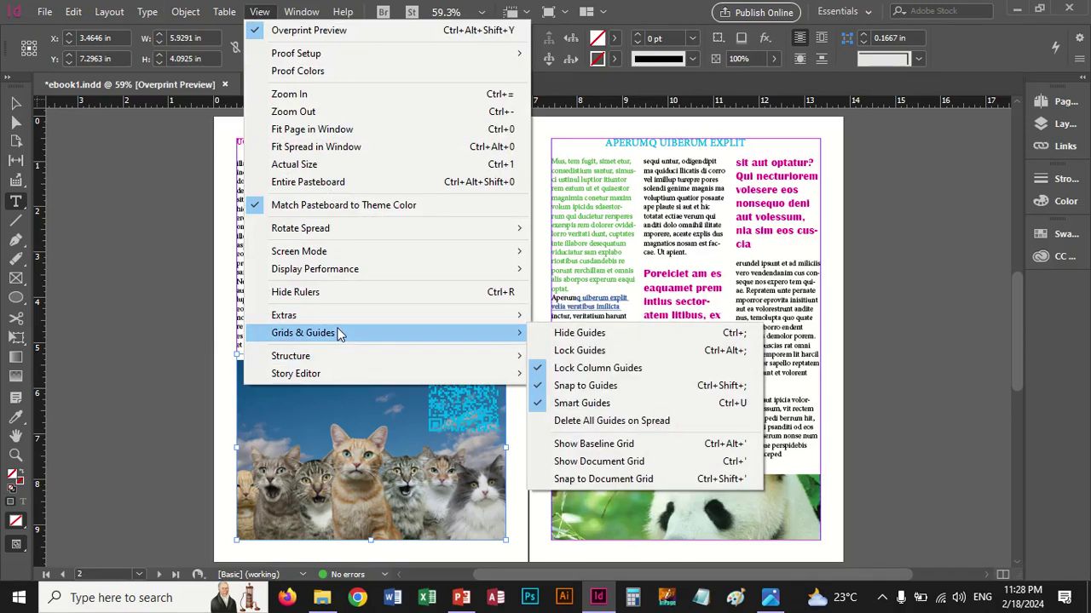
{"action": "left_click", "coordinate": [592, 441]}
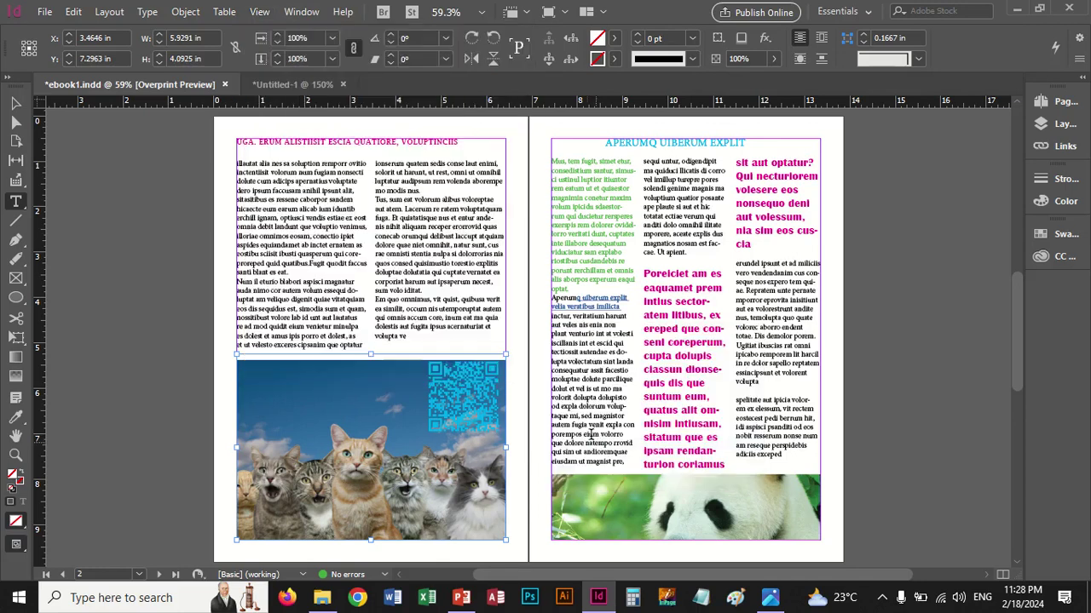
Show and then hide the document structure pane
{"action": "left_click", "coordinate": [259, 12]}
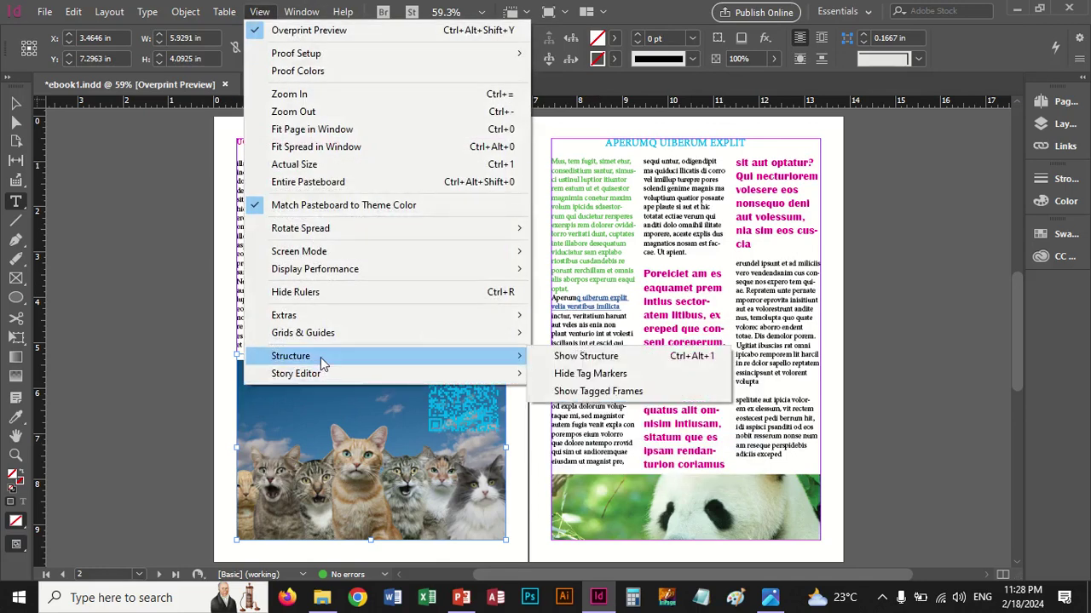
{"action": "left_click", "coordinate": [588, 356]}
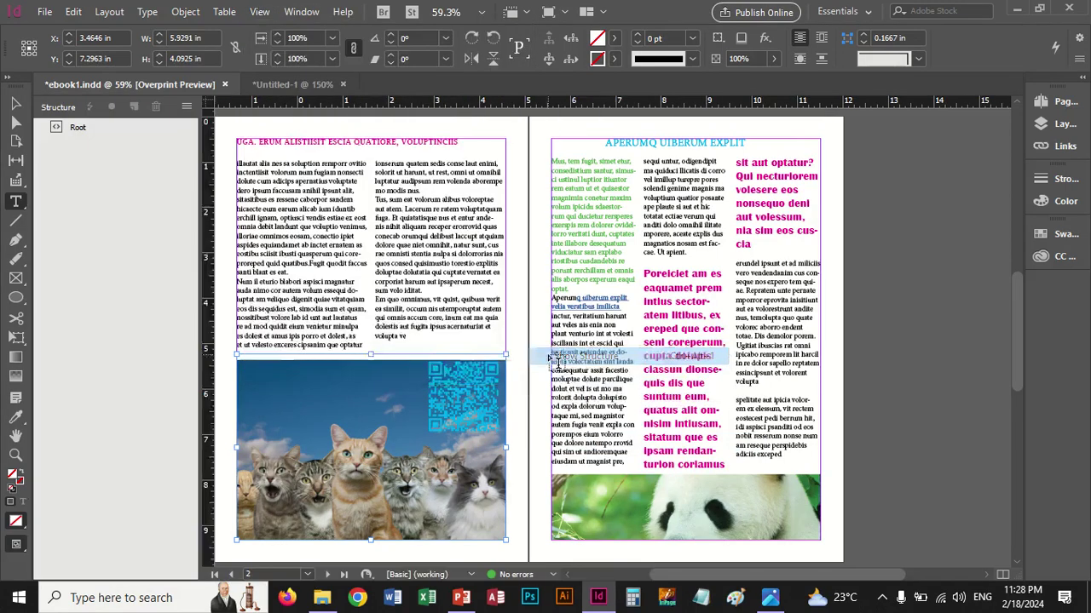
{"action": "left_click", "coordinate": [259, 12]}
{"action": "mouse_move", "coordinate": [356, 359]}
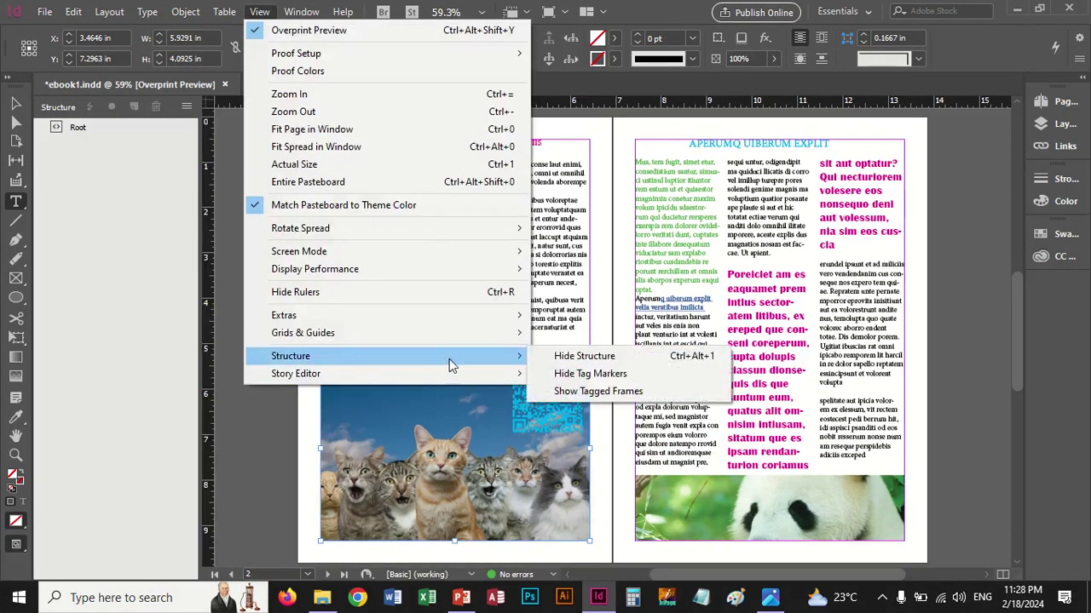
{"action": "left_click", "coordinate": [562, 356]}
Toggle the Story Editor's tracked changes off and then back on
{"action": "left_click", "coordinate": [259, 12]}
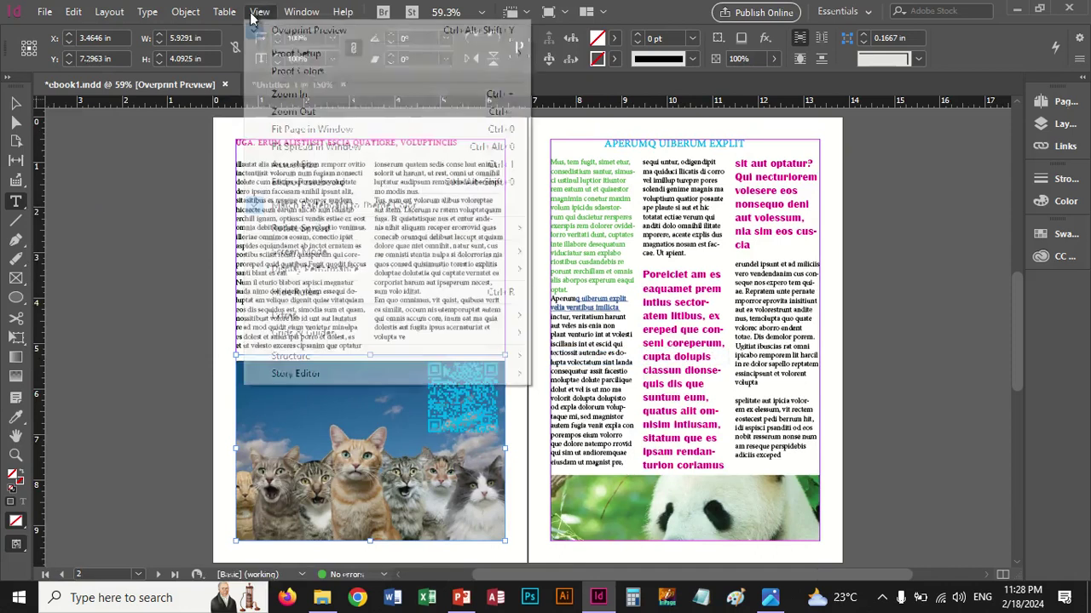
{"action": "mouse_move", "coordinate": [503, 374]}
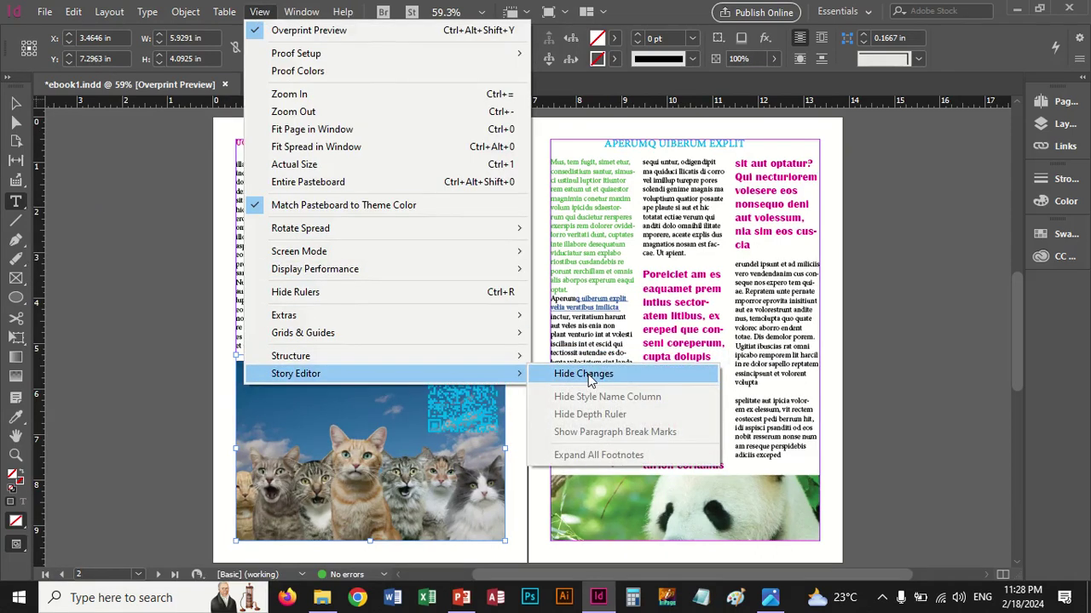
{"action": "left_click", "coordinate": [583, 374]}
{"action": "left_click", "coordinate": [264, 12]}
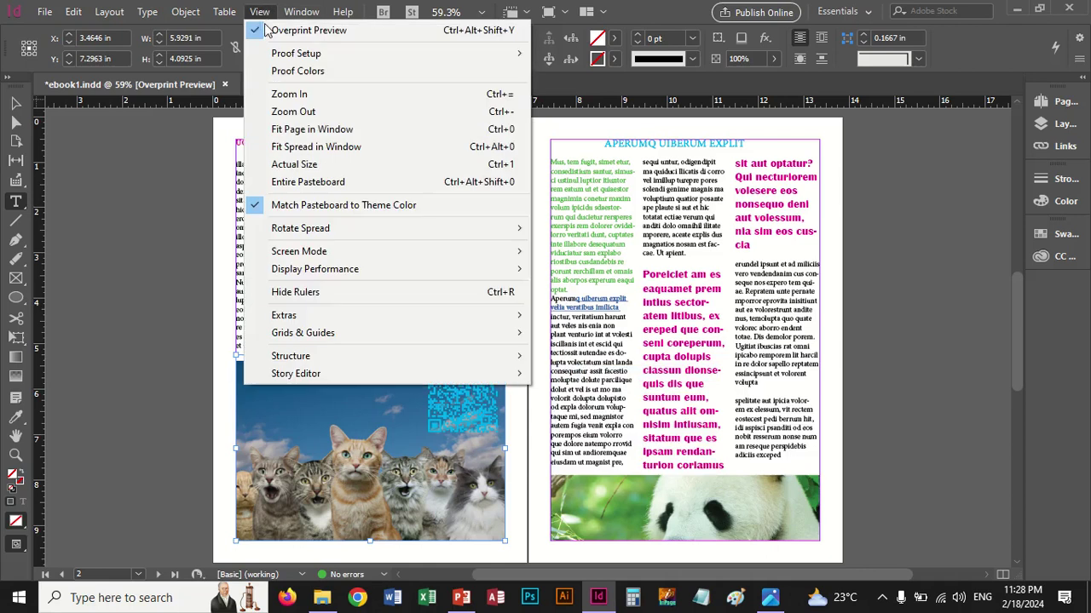
{"action": "mouse_move", "coordinate": [495, 373]}
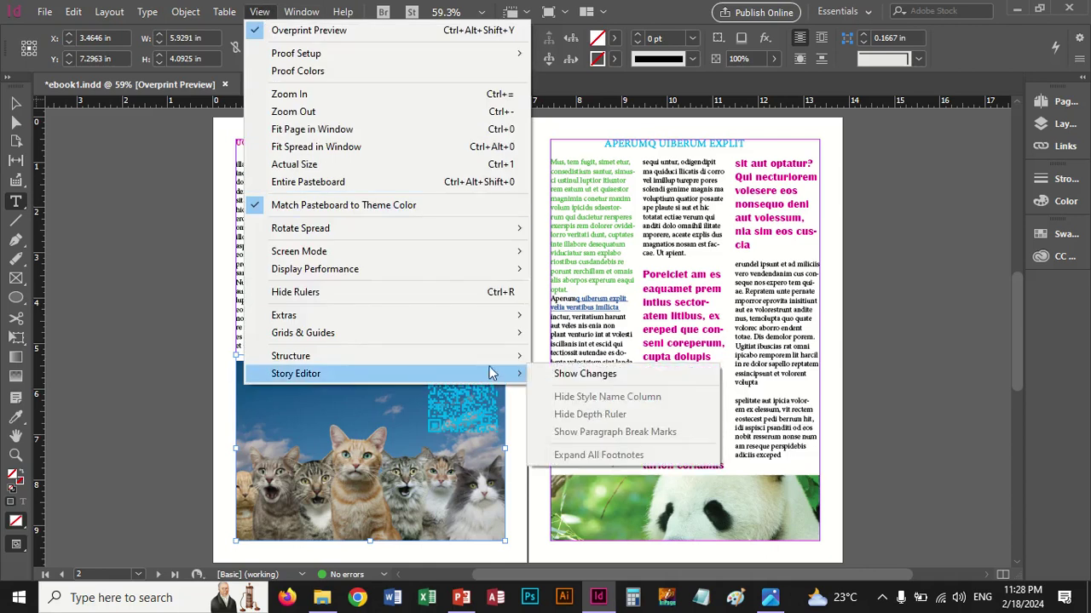
{"action": "left_click", "coordinate": [559, 376]}
Select a passage of body text across both columns on the left page
{"action": "left_click", "coordinate": [73, 12]}
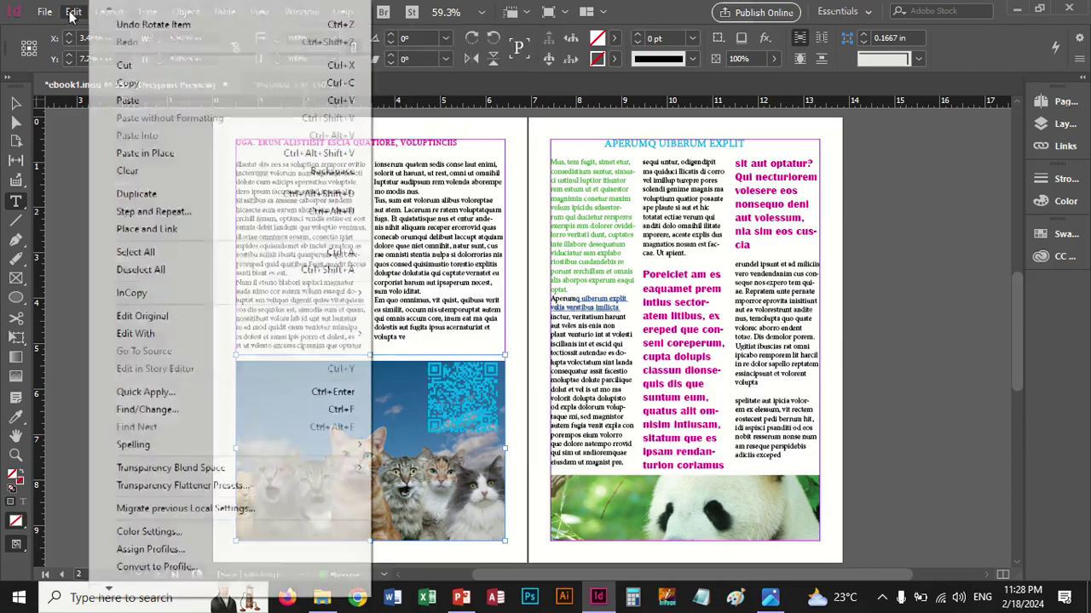
{"action": "left_click", "coordinate": [511, 247]}
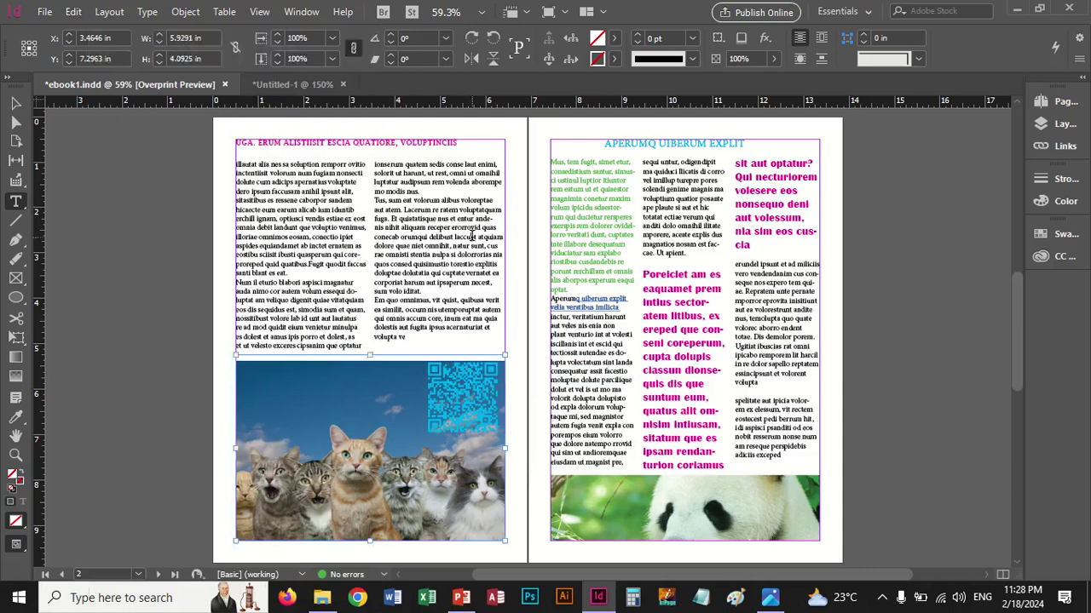
{"action": "left_click", "coordinate": [424, 233]}
{"action": "left_click_drag", "start_coordinate": [358, 198], "coordinate": [405, 209]}
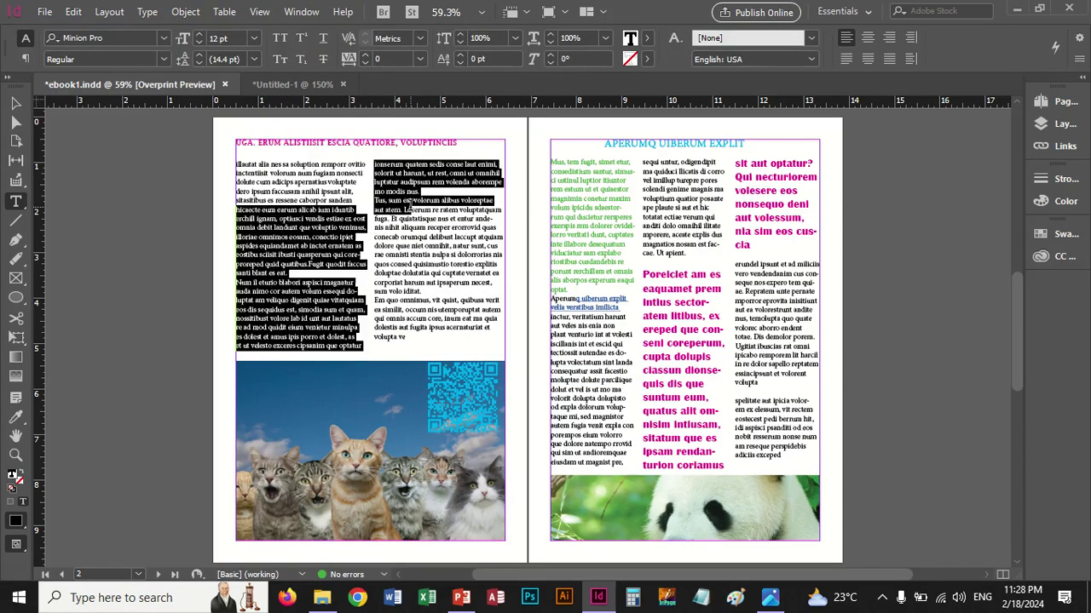
View the selected passage in the Story Editor, close it, and turn off Overprint Preview
{"action": "left_click", "coordinate": [109, 12]}
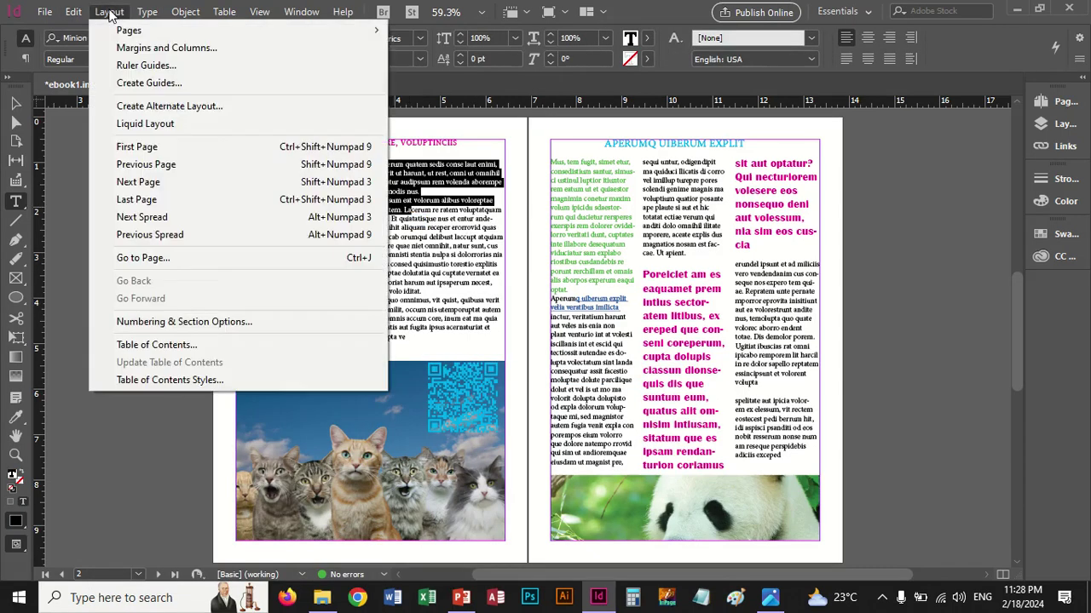
{"action": "mouse_move", "coordinate": [83, 17]}
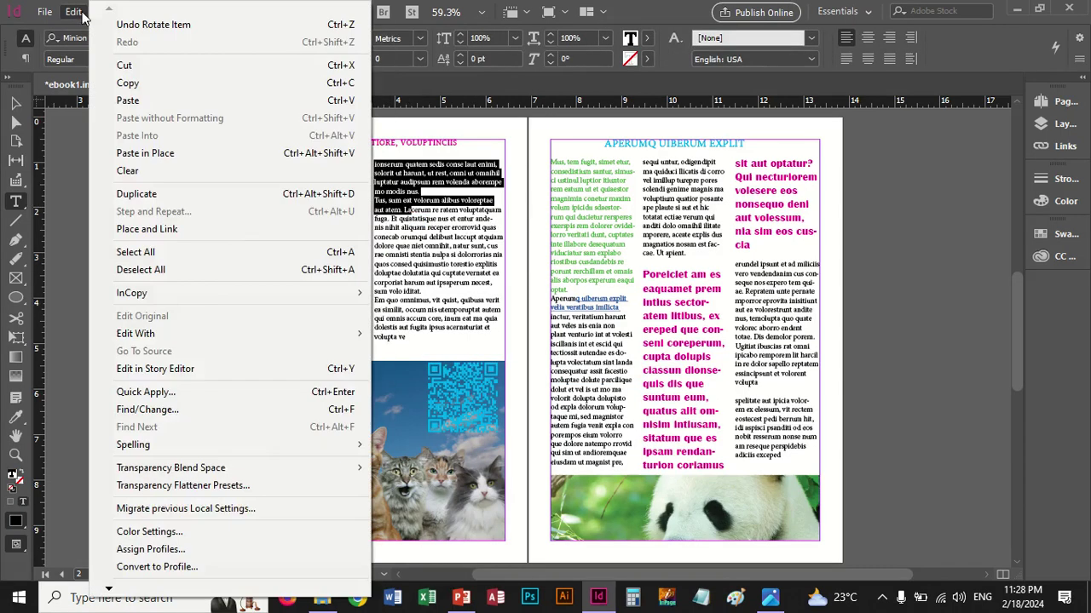
{"action": "left_click", "coordinate": [186, 371]}
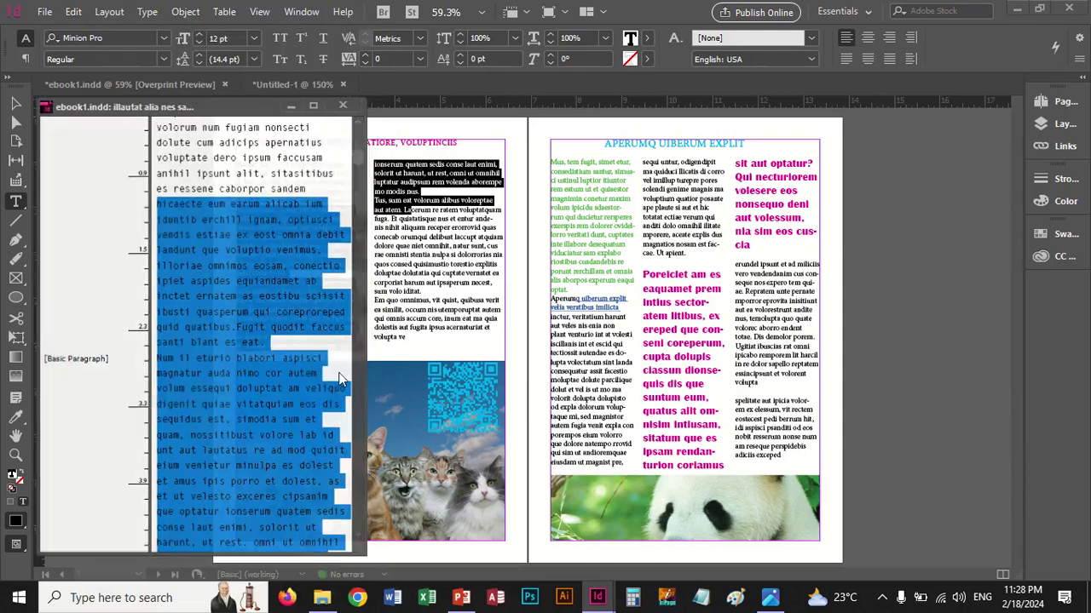
{"action": "left_click", "coordinate": [343, 106]}
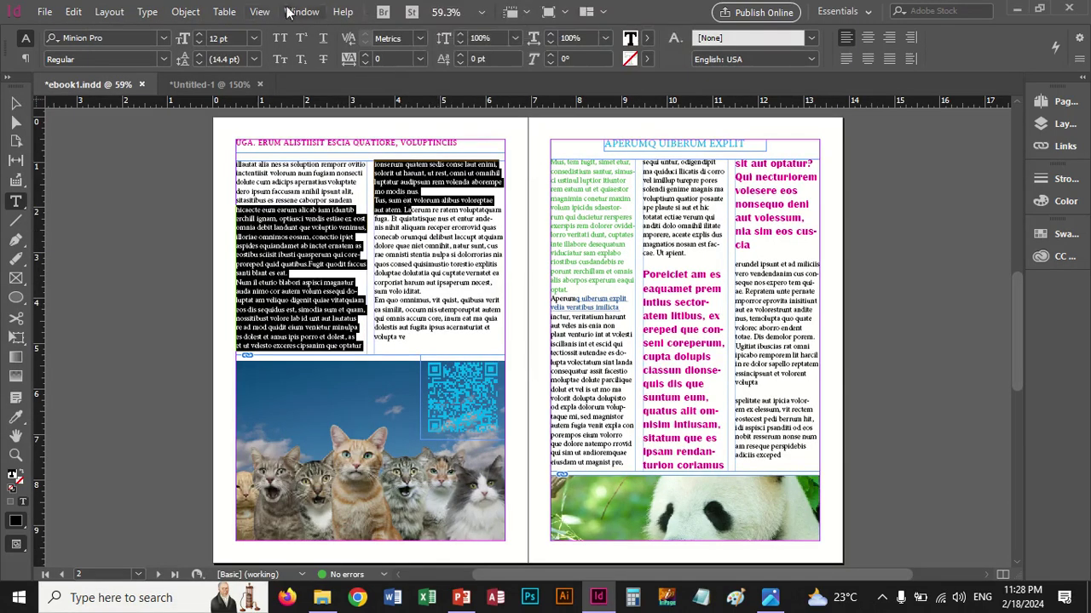
{"action": "left_click", "coordinate": [261, 12]}
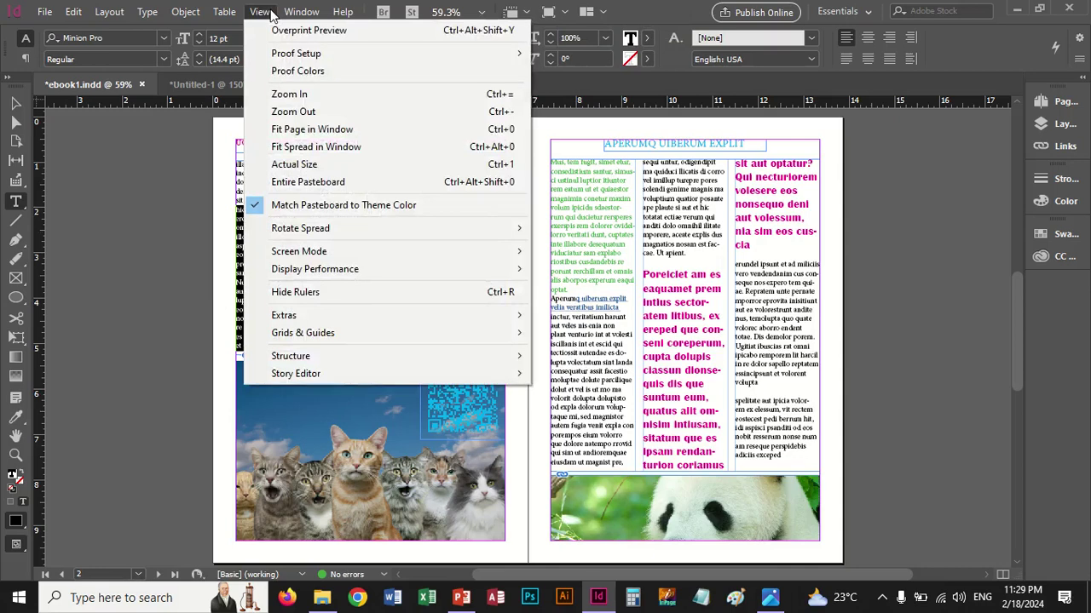
Tile the ebook and untitled documents side by side
{"action": "mouse_move", "coordinate": [292, 14]}
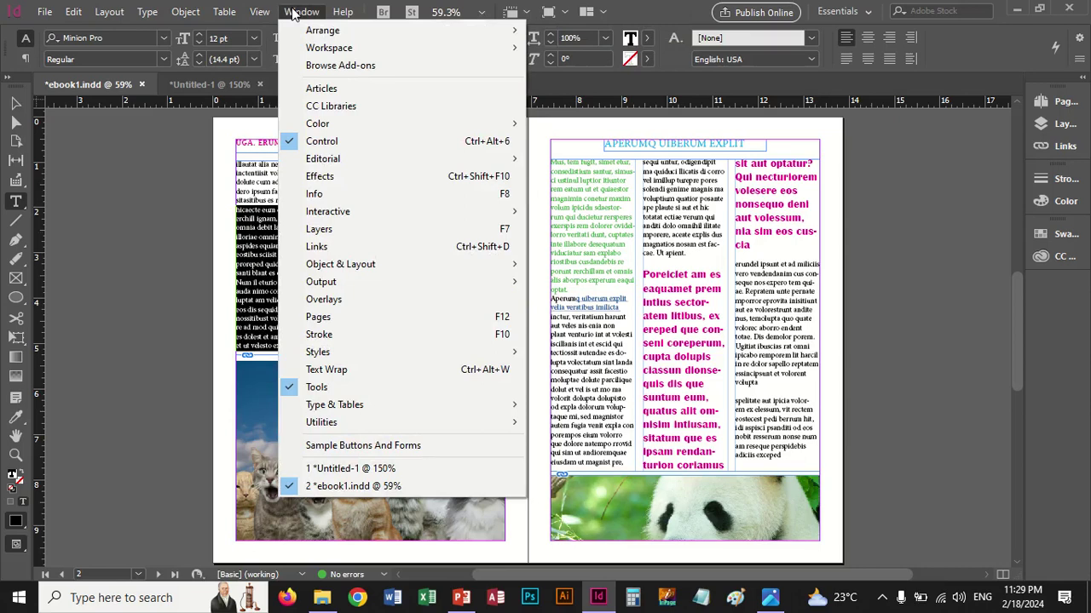
{"action": "mouse_move", "coordinate": [320, 32]}
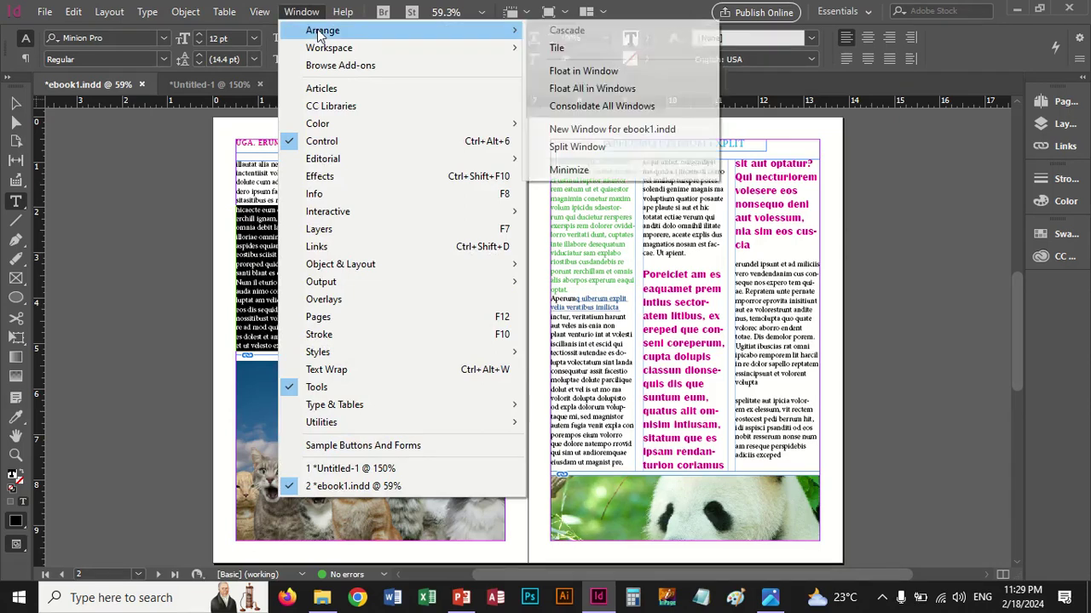
{"action": "left_click", "coordinate": [558, 50]}
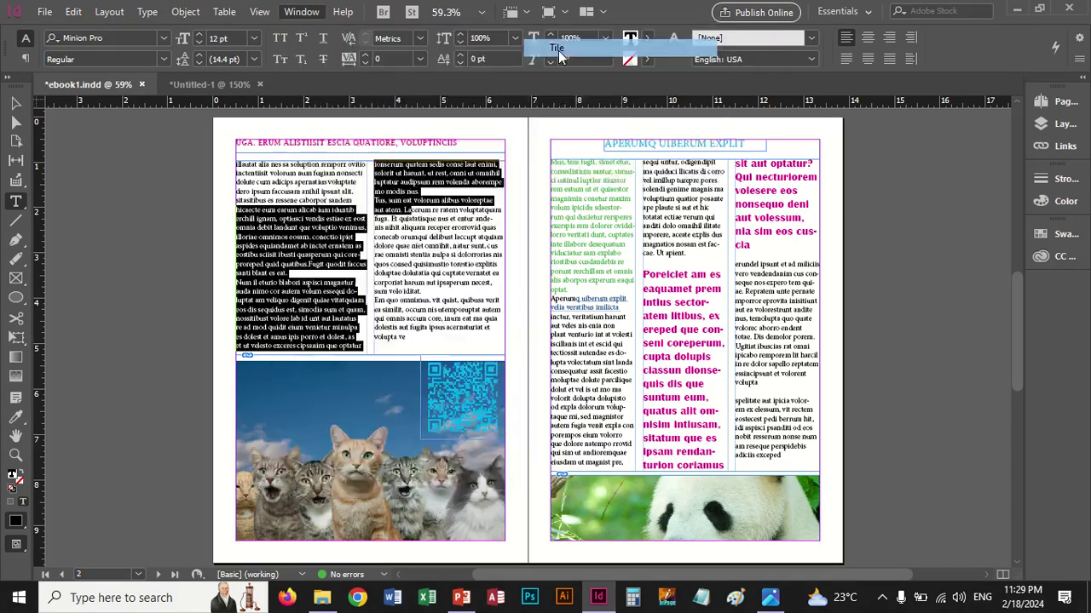
Float the ebook1 document in its own window
{"action": "left_click", "coordinate": [302, 11]}
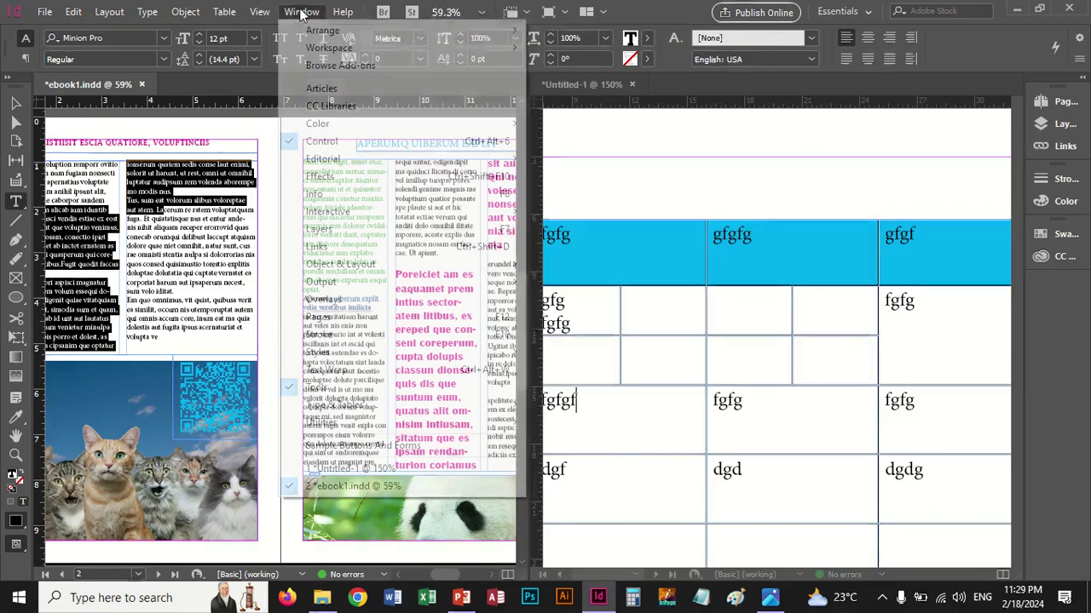
{"action": "mouse_move", "coordinate": [308, 12]}
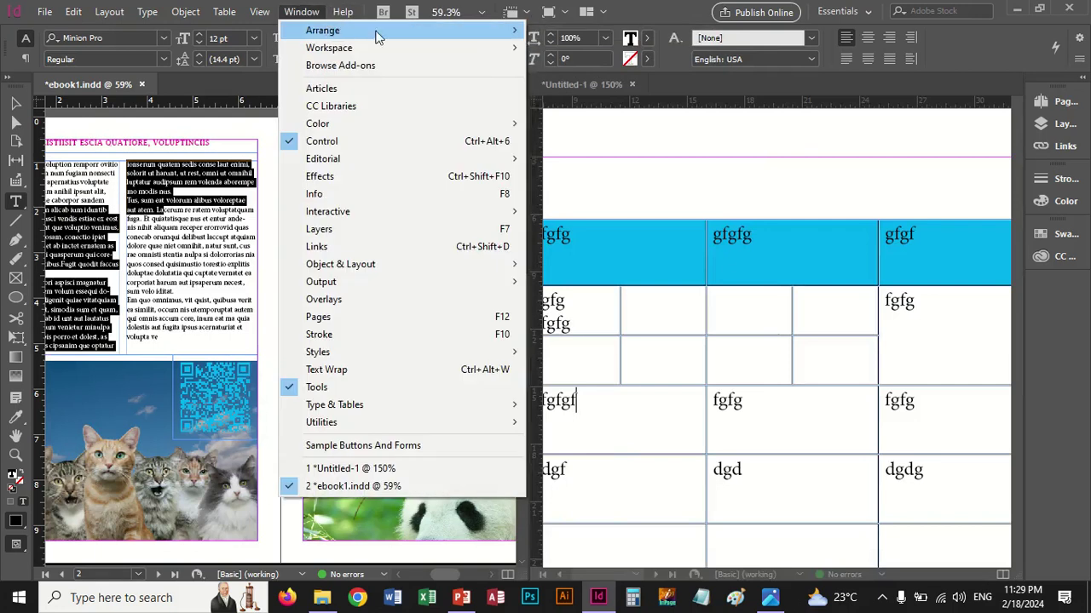
{"action": "mouse_move", "coordinate": [358, 31]}
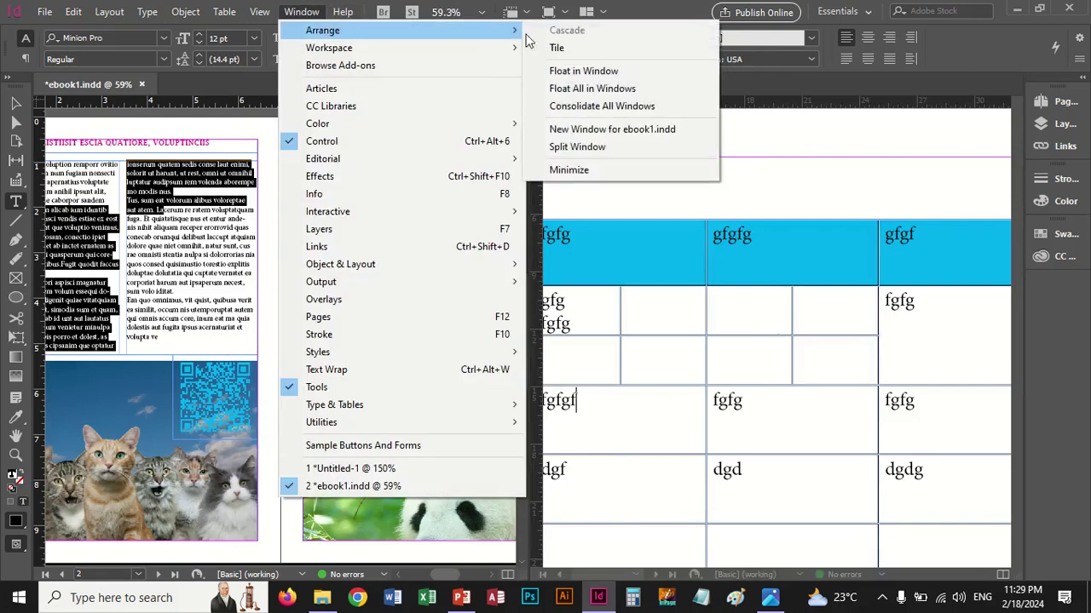
{"action": "left_click", "coordinate": [584, 72]}
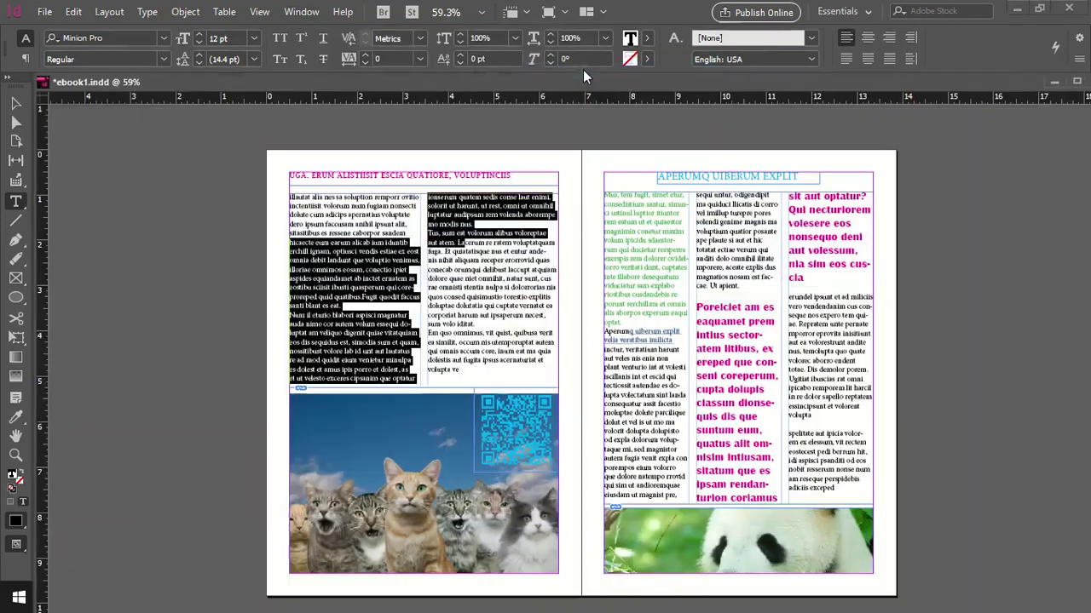
Reset the Essentials workspace, docking ebook1.indd back as a tab
{"action": "left_click", "coordinate": [300, 14]}
{"action": "mouse_move", "coordinate": [344, 52]}
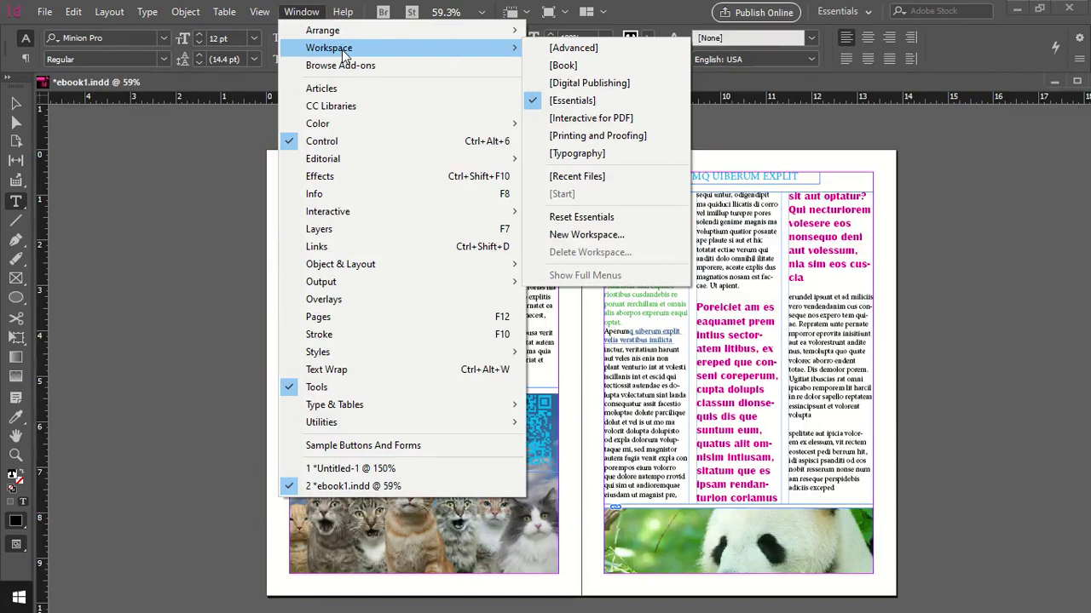
{"action": "left_click", "coordinate": [617, 217]}
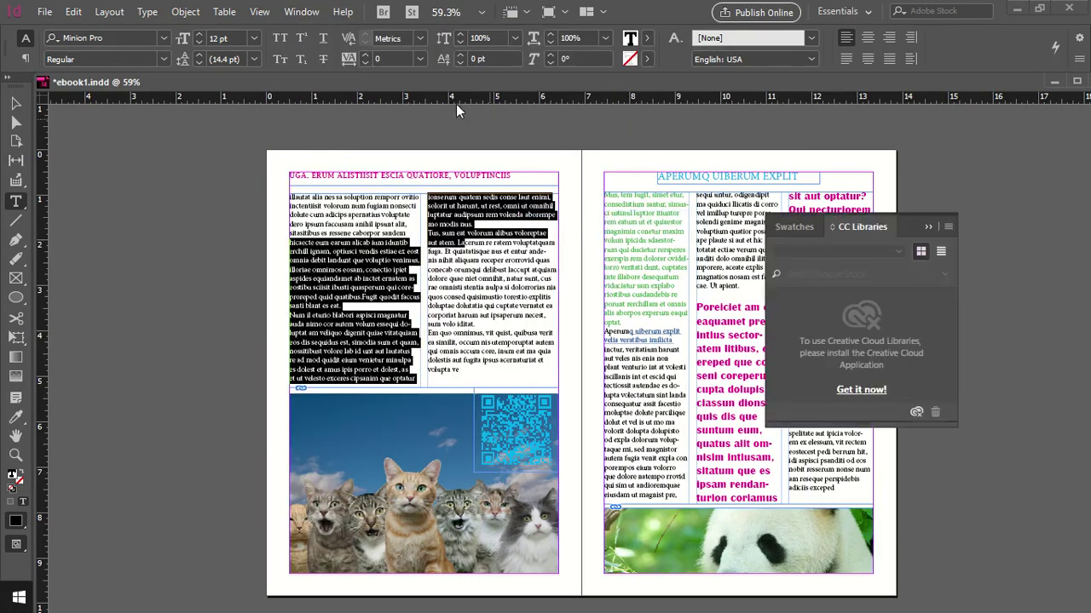
Close the CC Libraries panel so page 3's text is uncovered
{"action": "left_click", "coordinate": [293, 16]}
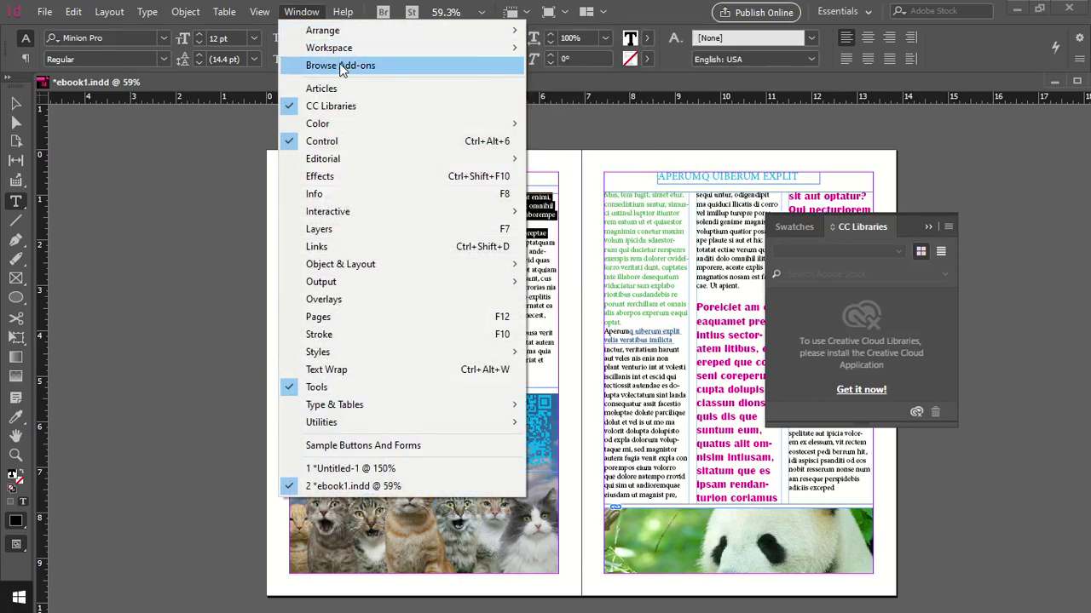
{"action": "left_click", "coordinate": [363, 109]}
{"action": "left_click", "coordinate": [301, 11]}
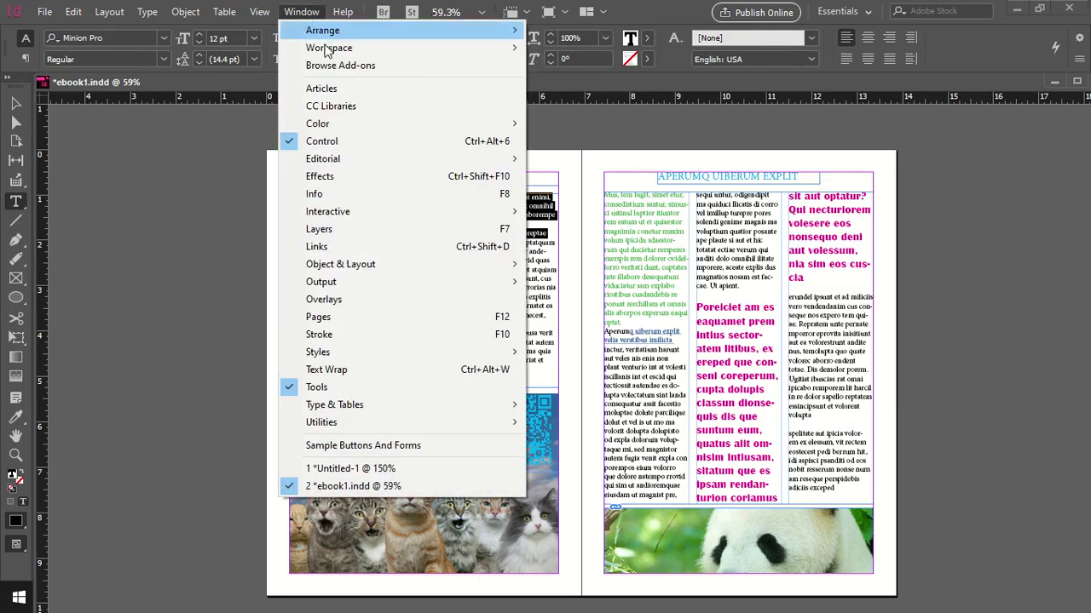
Show the Color panel with the text's black fill and move it away from the spread
{"action": "mouse_move", "coordinate": [340, 125]}
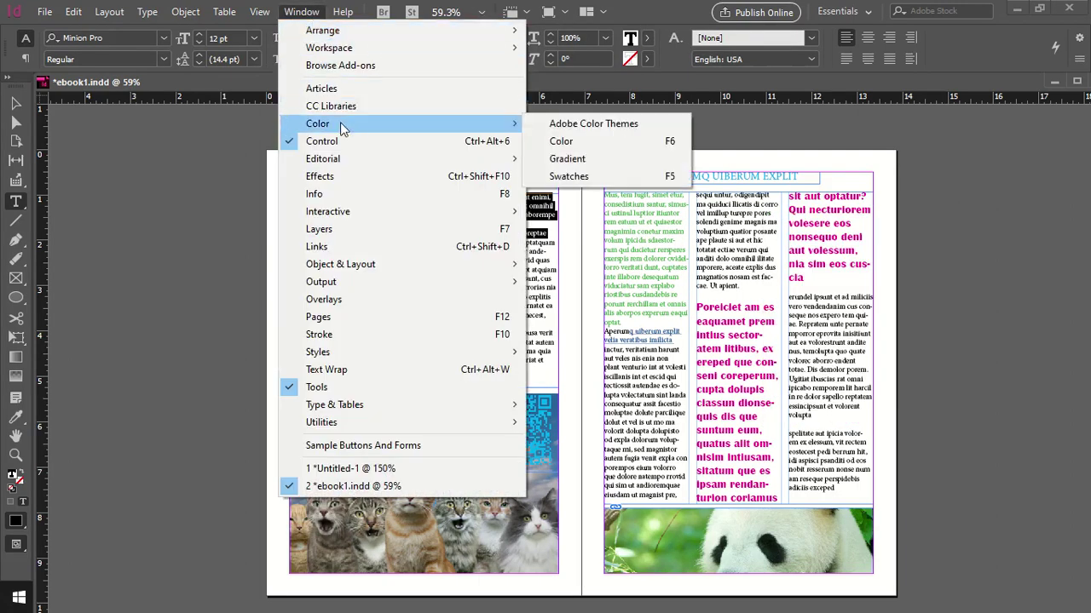
{"action": "left_click", "coordinate": [601, 149]}
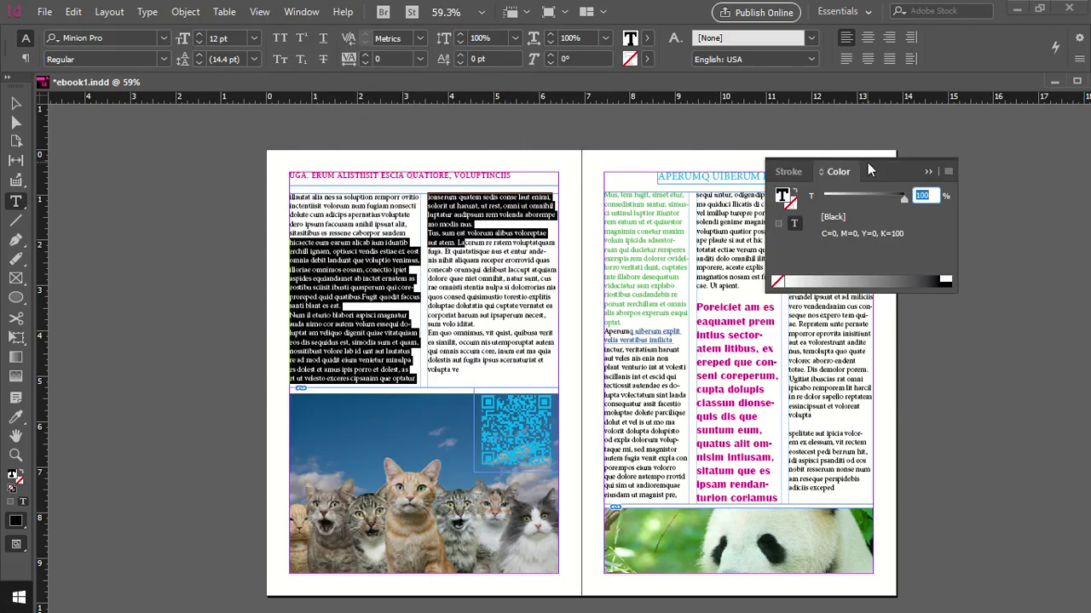
{"action": "left_click_drag", "start_coordinate": [870, 171], "coordinate": [982, 151]}
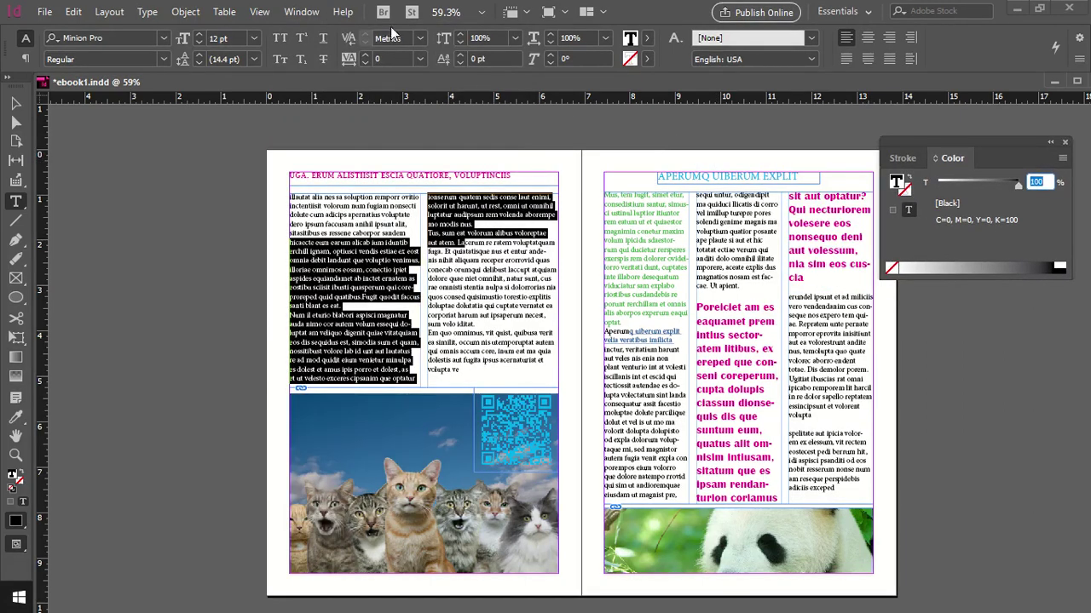
Open the Overlays panel briefly, then close it again
{"action": "left_click", "coordinate": [303, 15]}
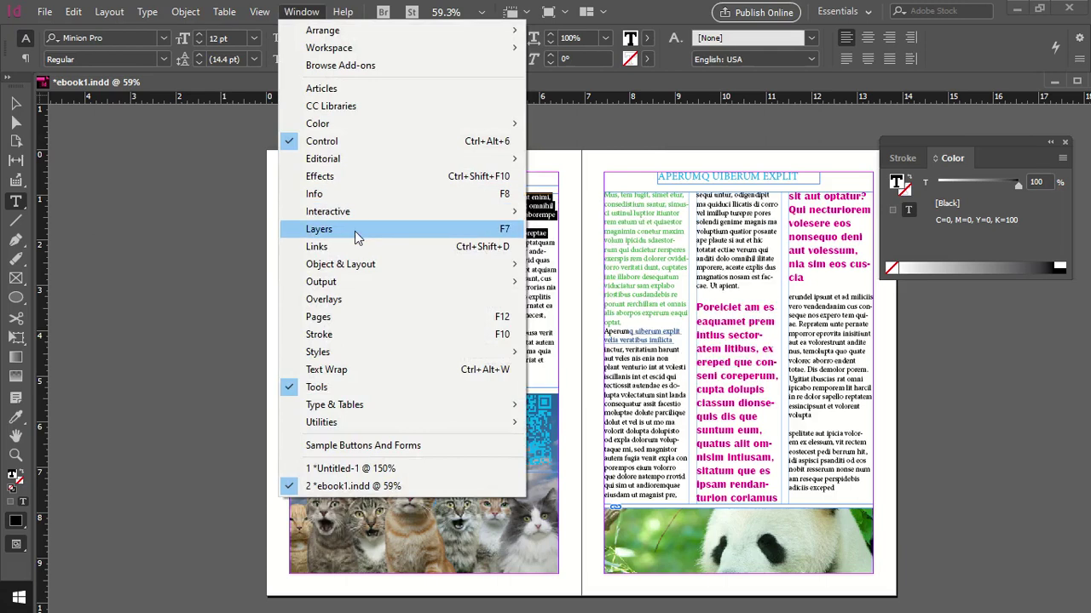
{"action": "mouse_move", "coordinate": [363, 274]}
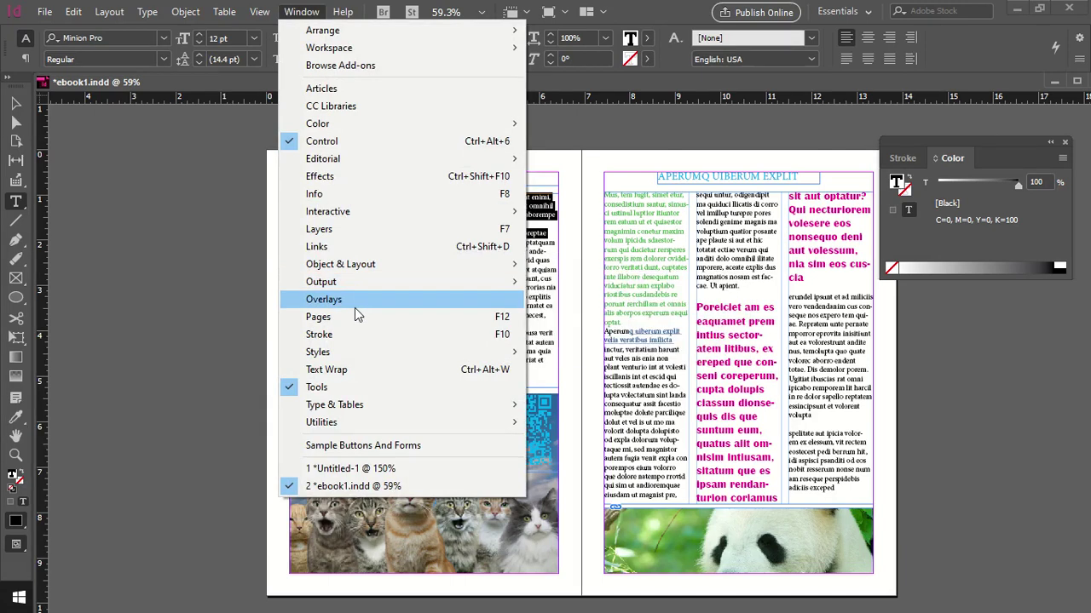
{"action": "left_click", "coordinate": [354, 301]}
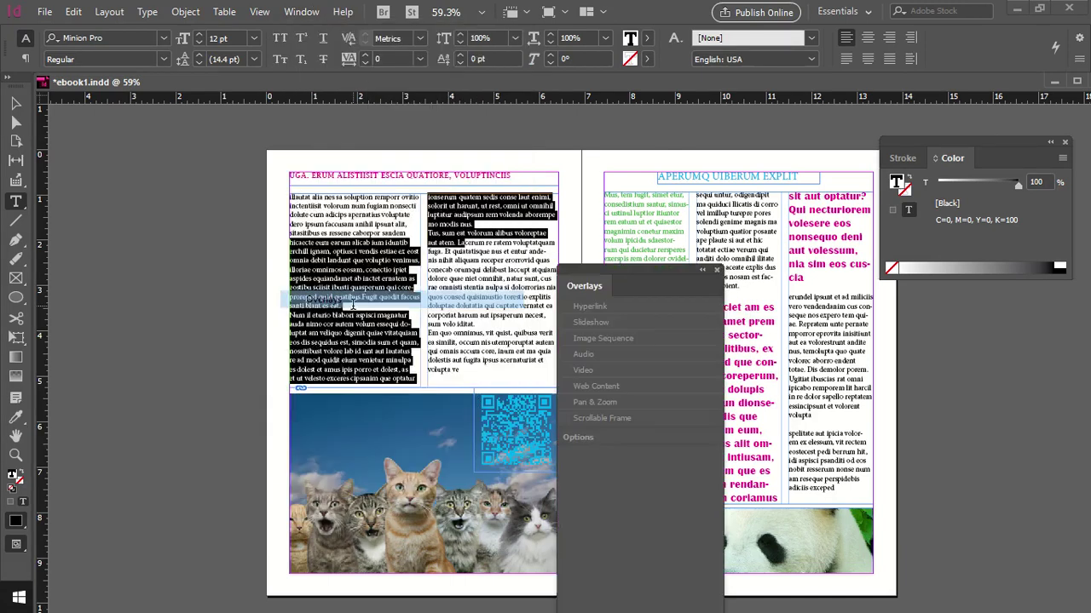
{"action": "left_click", "coordinate": [714, 269]}
{"action": "left_click", "coordinate": [301, 12]}
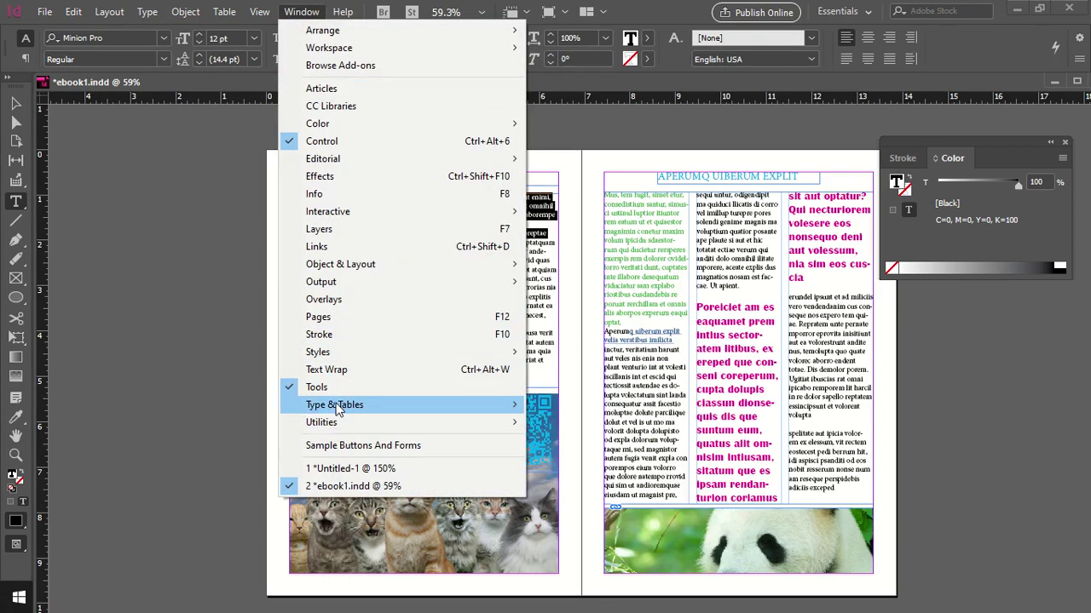
{"action": "mouse_move", "coordinate": [338, 412]}
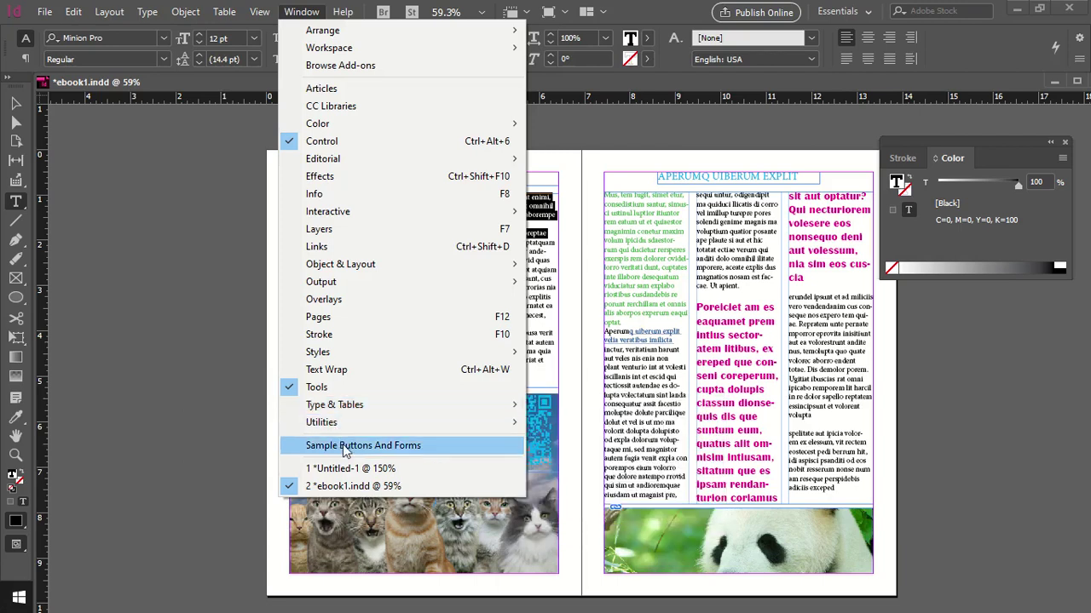
{"action": "mouse_move", "coordinate": [224, 11]}
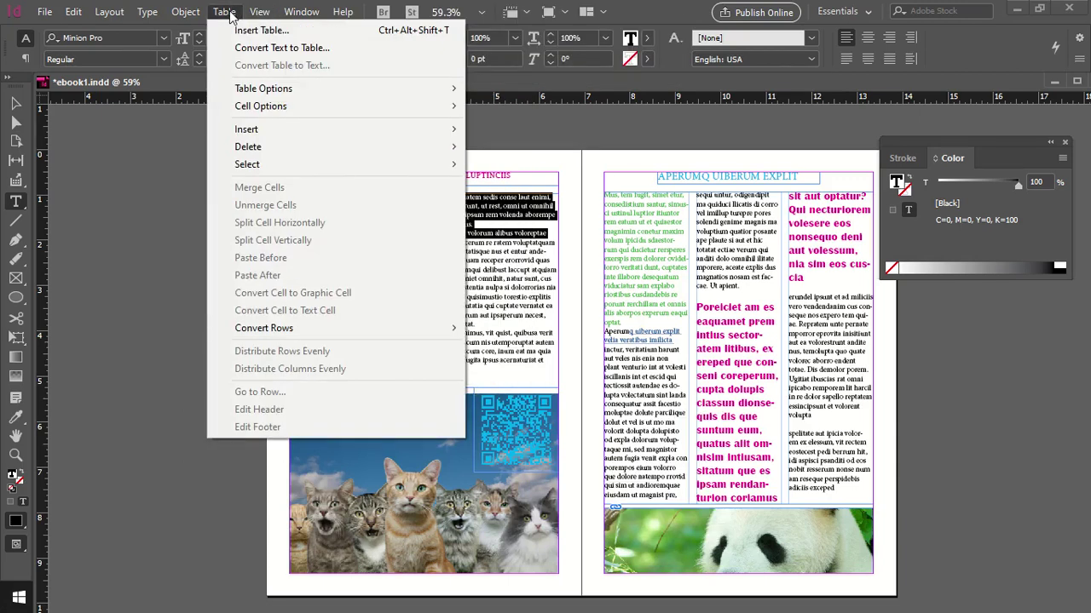
Bring up the Tabs panel from the Type menu and move it slightly aside
{"action": "mouse_move", "coordinate": [185, 17]}
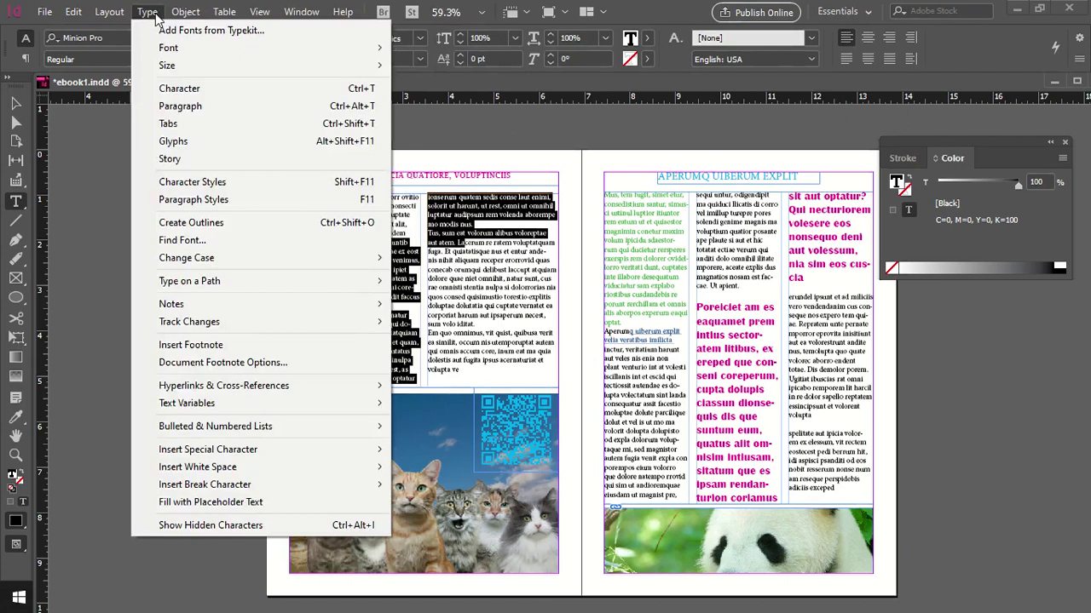
{"action": "left_click", "coordinate": [187, 12]}
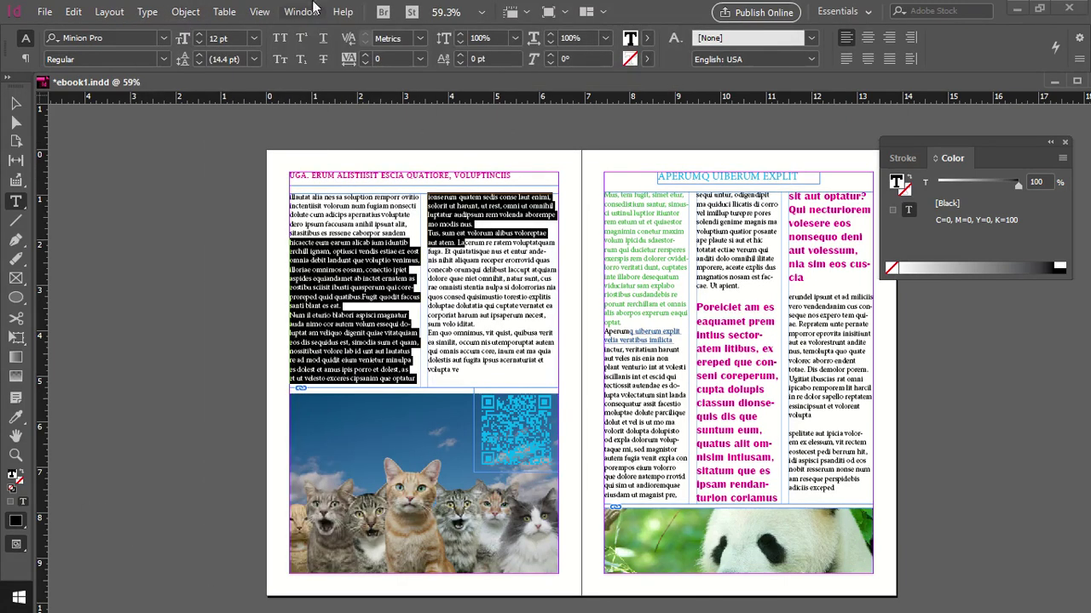
{"action": "left_click", "coordinate": [148, 12]}
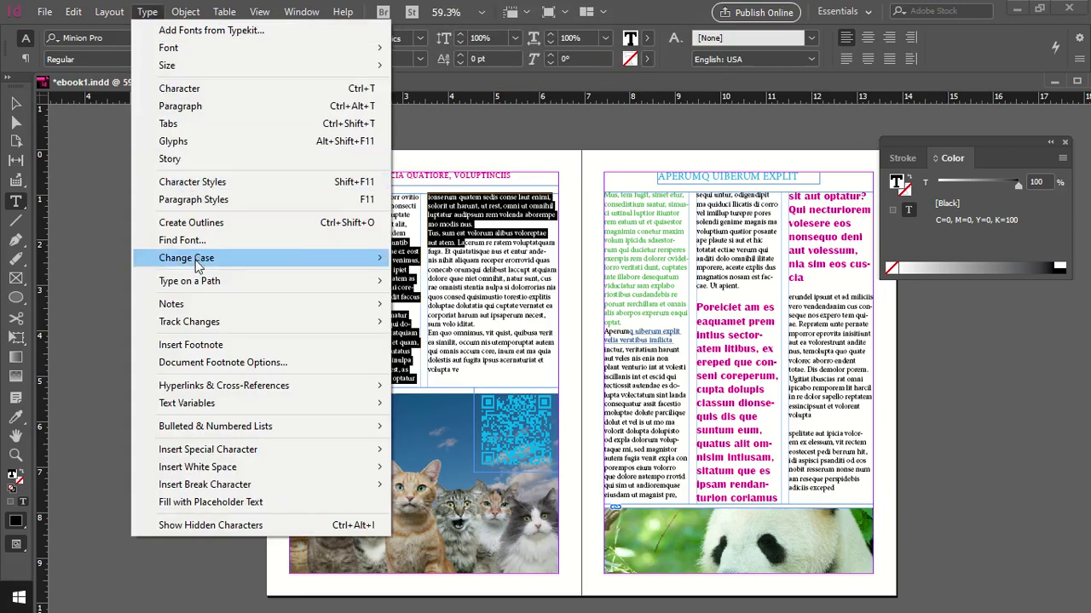
{"action": "left_click", "coordinate": [191, 128]}
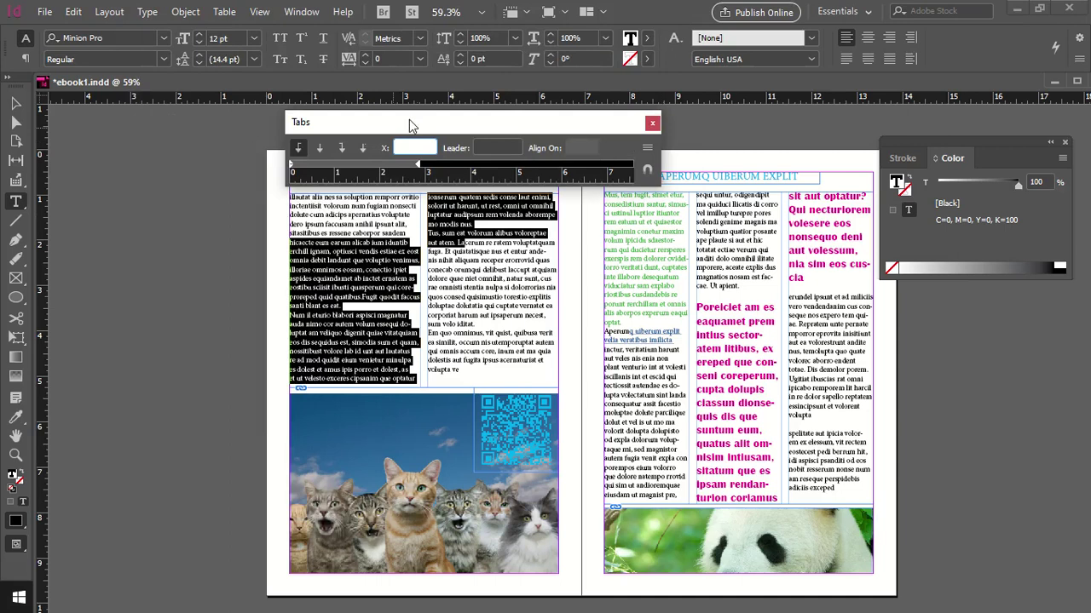
{"action": "left_click_drag", "start_coordinate": [406, 121], "coordinate": [387, 117]}
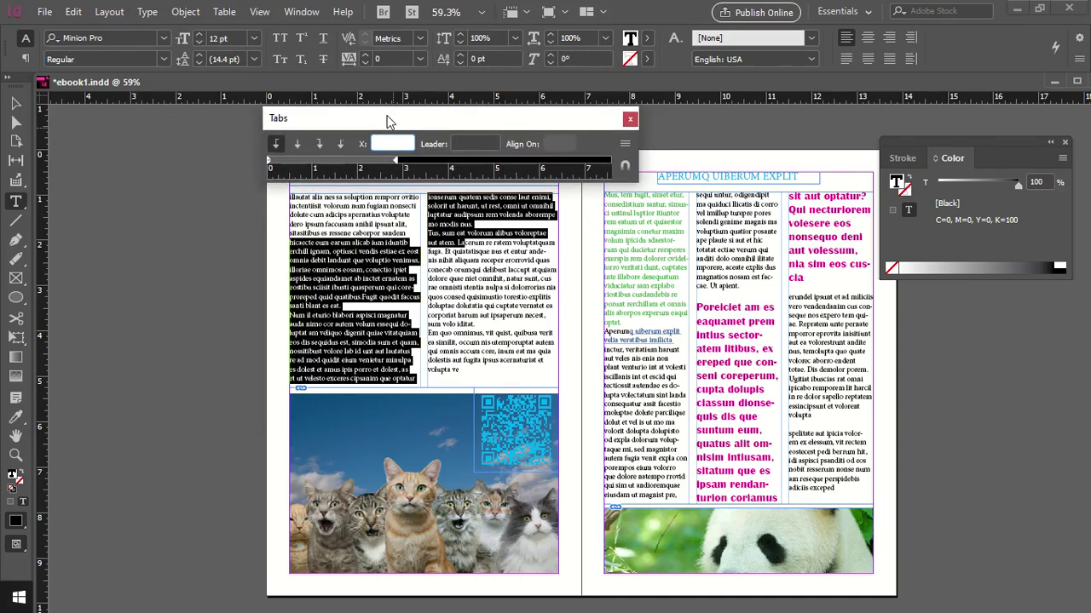
Start a new document with Ctrl+N: Untitled-2, 51p0 × 66p0 Picas, facing pages
{"action": "left_click", "coordinate": [44, 12]}
{"action": "key", "text": "Escape"}
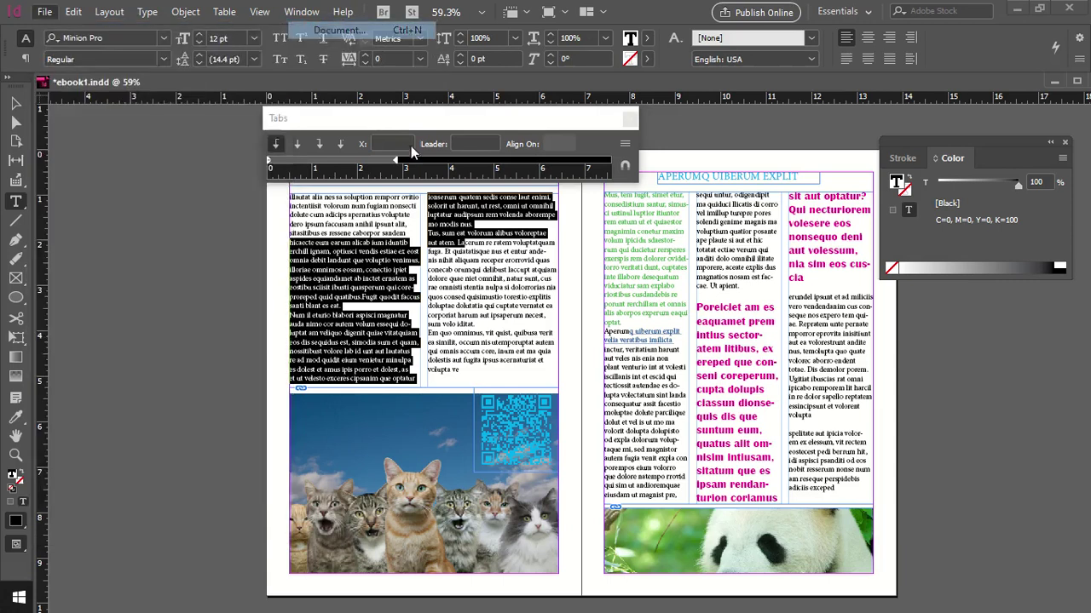
{"action": "key", "text": "ctrl+n"}
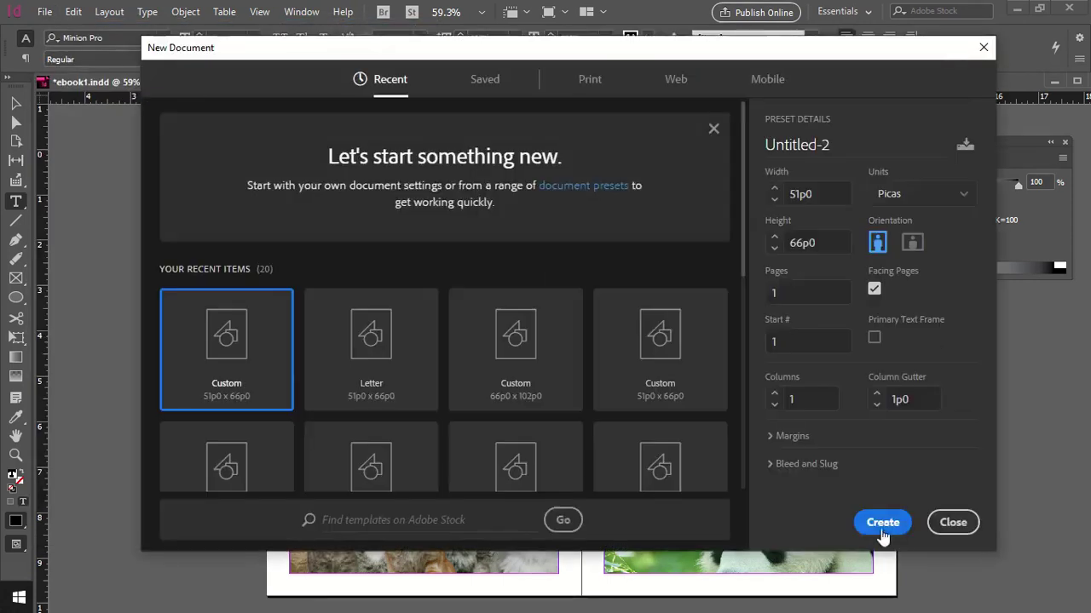
Create the Untitled-2 document and add tab stops at 6p2 and 30p0
{"action": "left_click", "coordinate": [883, 523]}
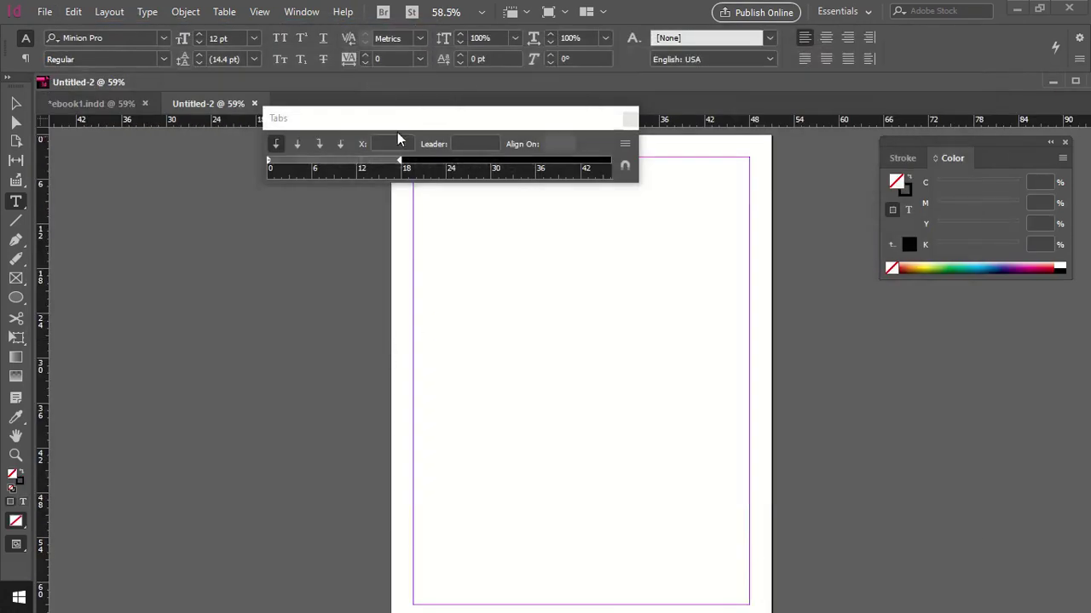
{"action": "left_click_drag", "start_coordinate": [449, 128], "coordinate": [537, 102]}
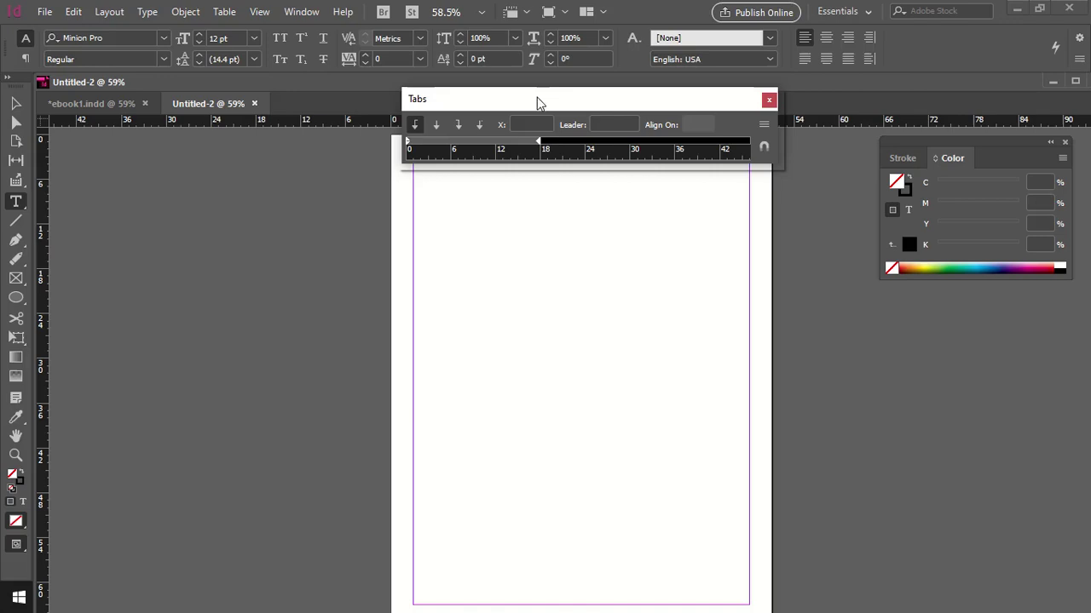
{"action": "left_click", "coordinate": [440, 142]}
{"action": "left_click_drag", "start_coordinate": [438, 142], "coordinate": [452, 143]}
{"action": "left_click", "coordinate": [540, 141]}
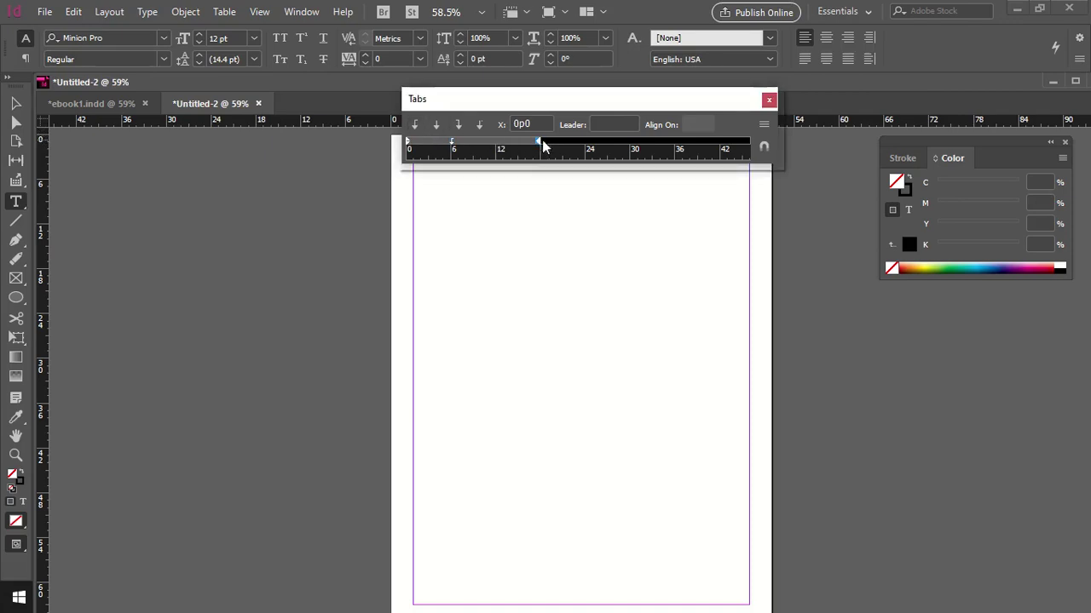
{"action": "left_click_drag", "start_coordinate": [536, 143], "coordinate": [628, 143]}
Draw a text frame at the top of the page and type tab-separated placeholder lines
{"action": "left_click", "coordinate": [480, 125]}
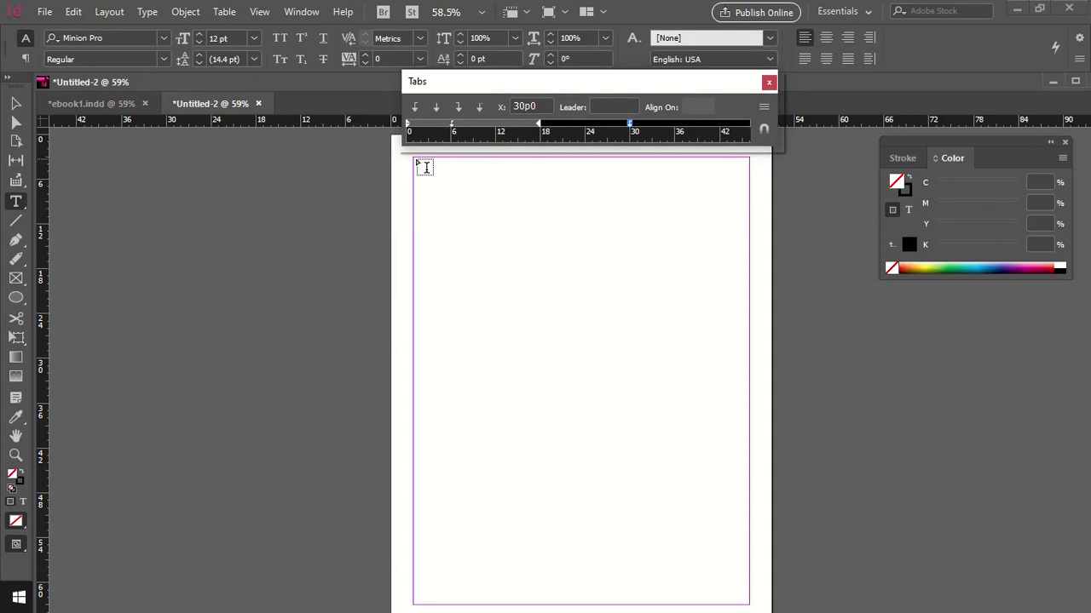
{"action": "left_click_drag", "start_coordinate": [414, 158], "coordinate": [750, 285]}
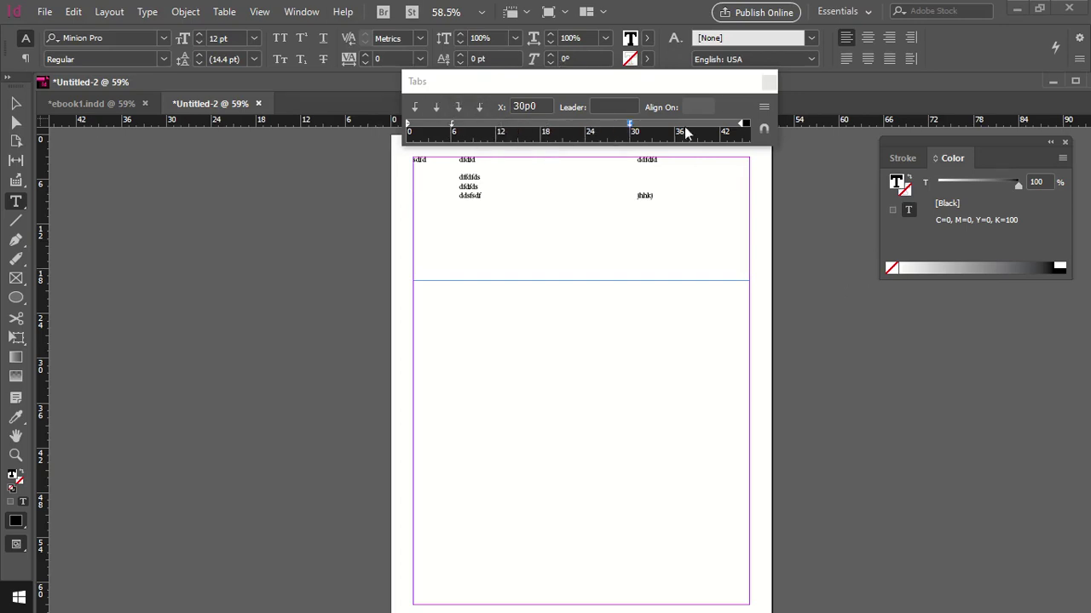
{"action": "left_click", "coordinate": [148, 12]}
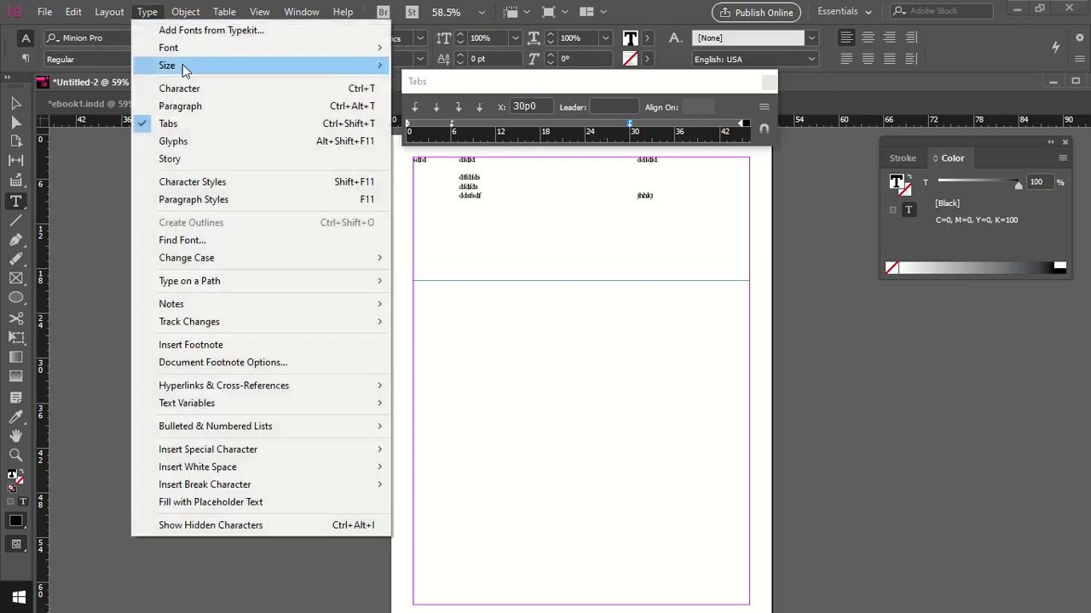
Hide the Tabs panel and open the Sample Buttons And Forms library
{"action": "left_click", "coordinate": [186, 122]}
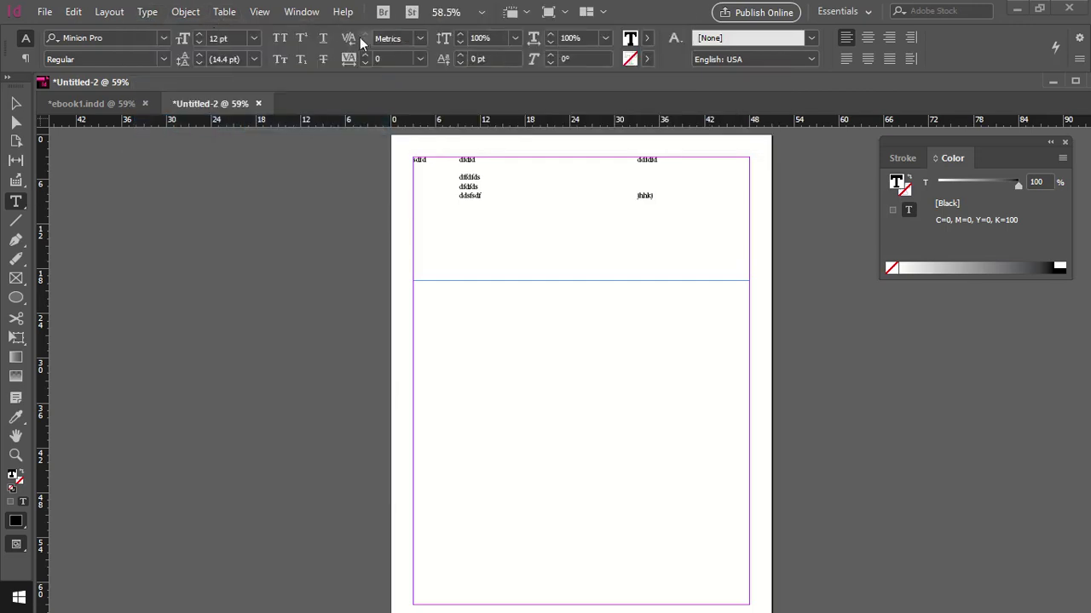
{"action": "left_click", "coordinate": [305, 12]}
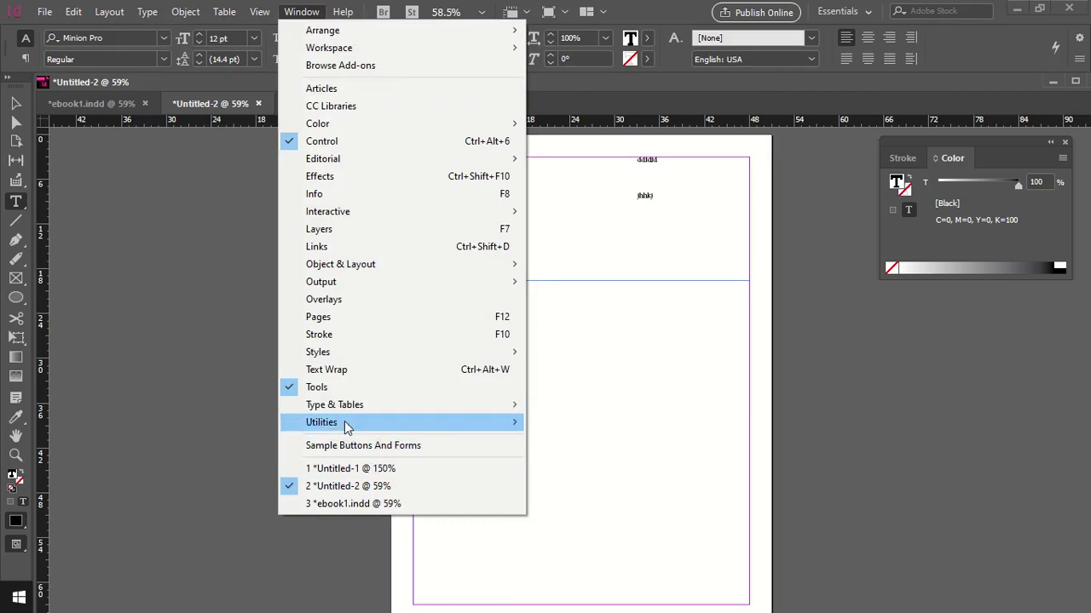
{"action": "mouse_move", "coordinate": [345, 421]}
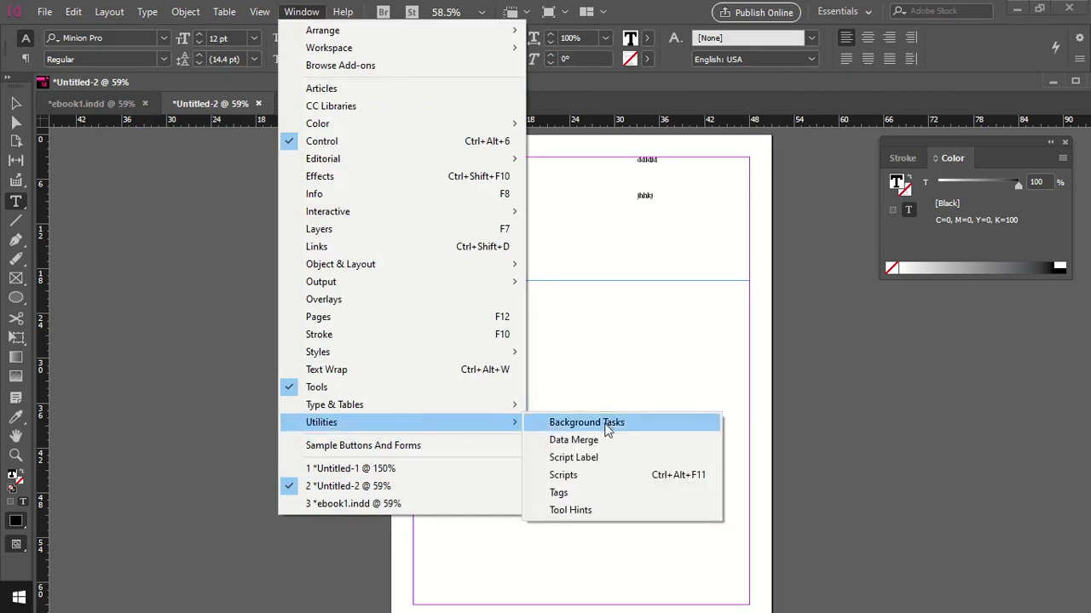
{"action": "left_click", "coordinate": [428, 448]}
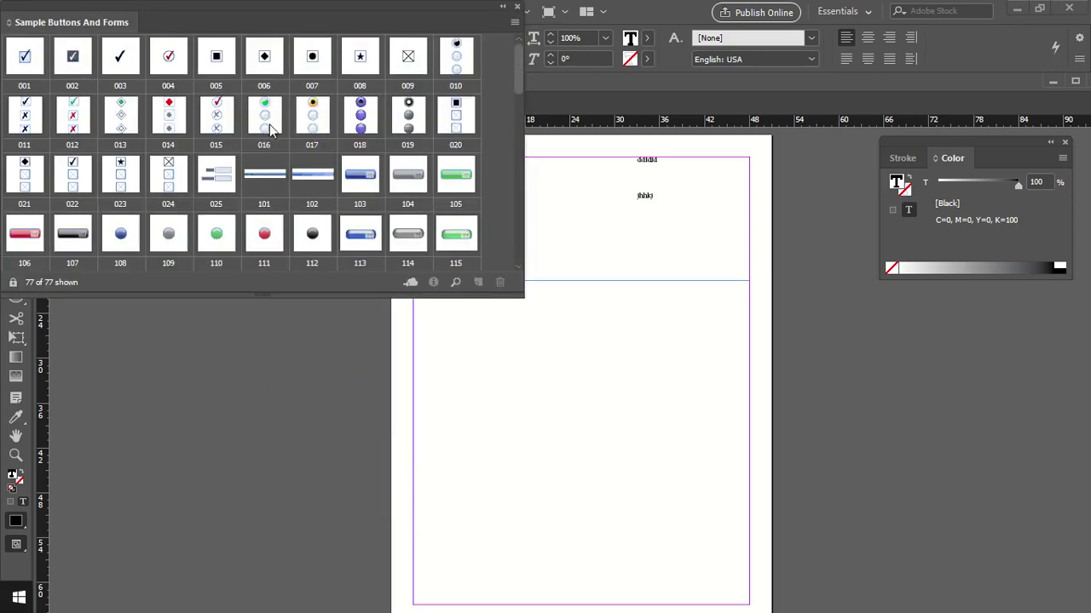
Place radio button set 016 and green button 105 below the tabbed text, then close the library
{"action": "left_click_drag", "start_coordinate": [265, 119], "coordinate": [510, 361]}
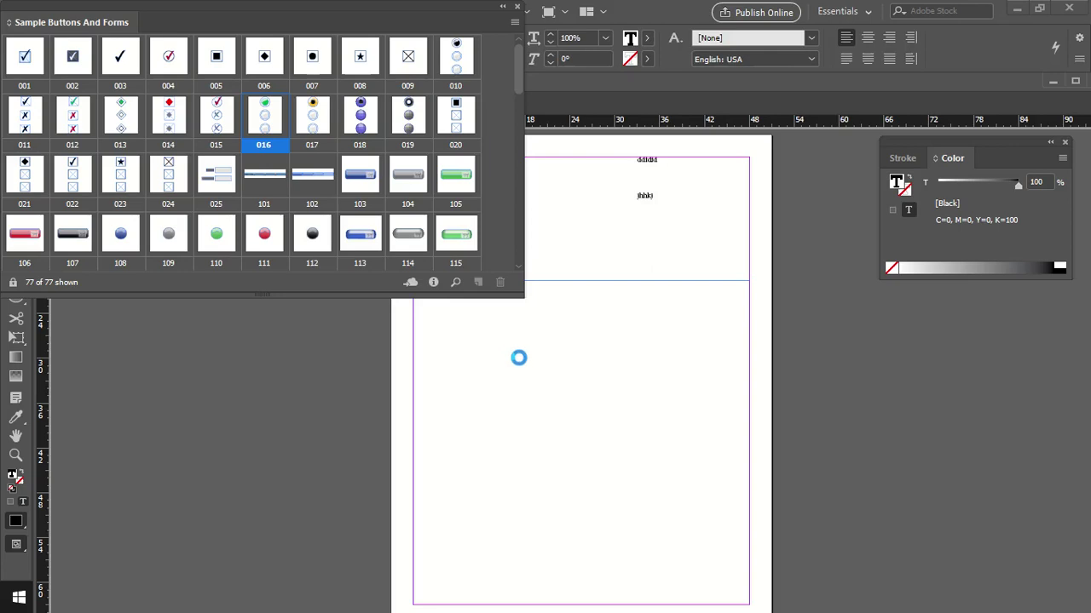
{"action": "left_click", "coordinate": [593, 356]}
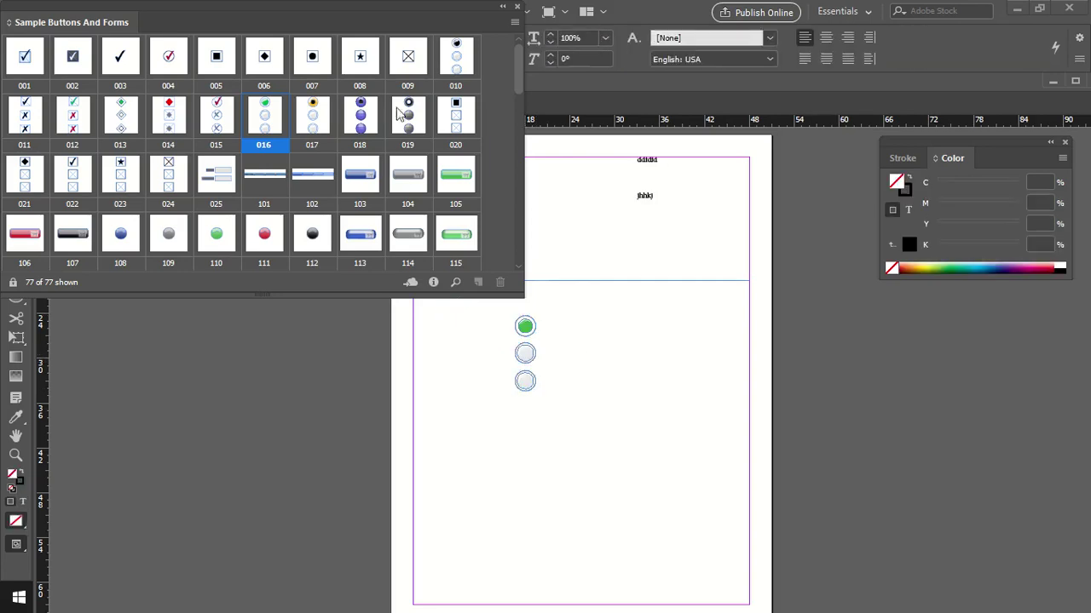
{"action": "left_click_drag", "start_coordinate": [457, 176], "coordinate": [608, 377]}
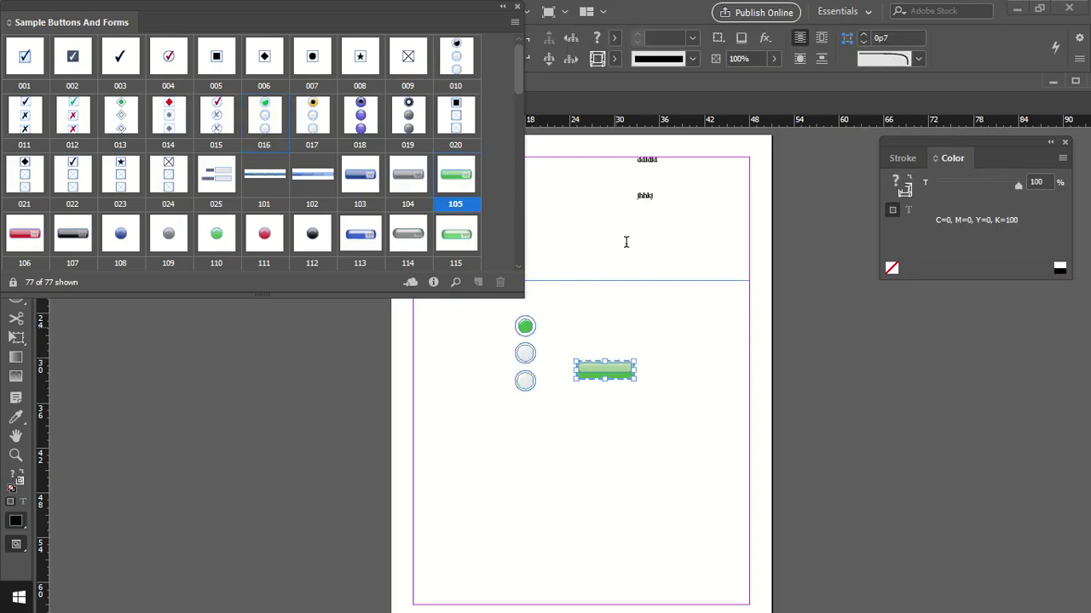
{"action": "left_click", "coordinate": [516, 8]}
{"action": "left_click", "coordinate": [288, 15]}
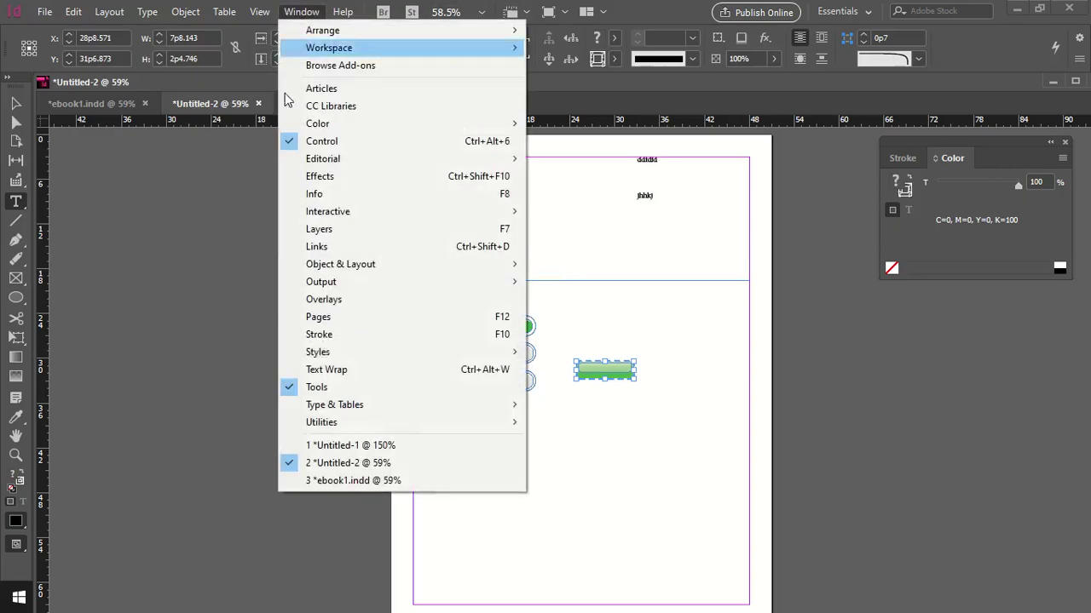
{"action": "left_click", "coordinate": [324, 445]}
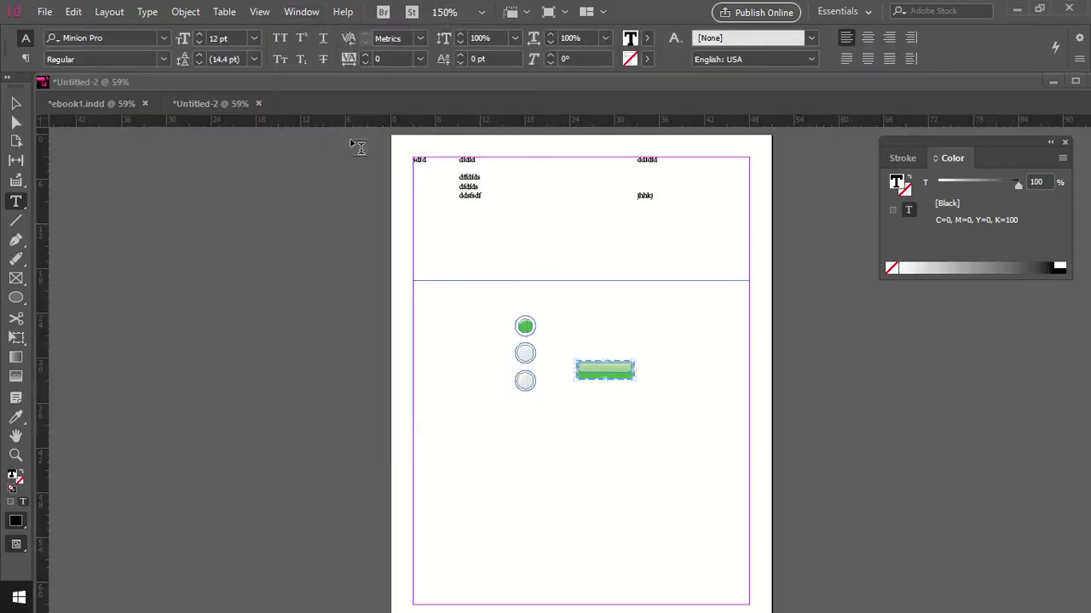
Switch to the ebook1.indd document from the Window menu
{"action": "left_click", "coordinate": [307, 11]}
{"action": "left_click", "coordinate": [360, 482]}
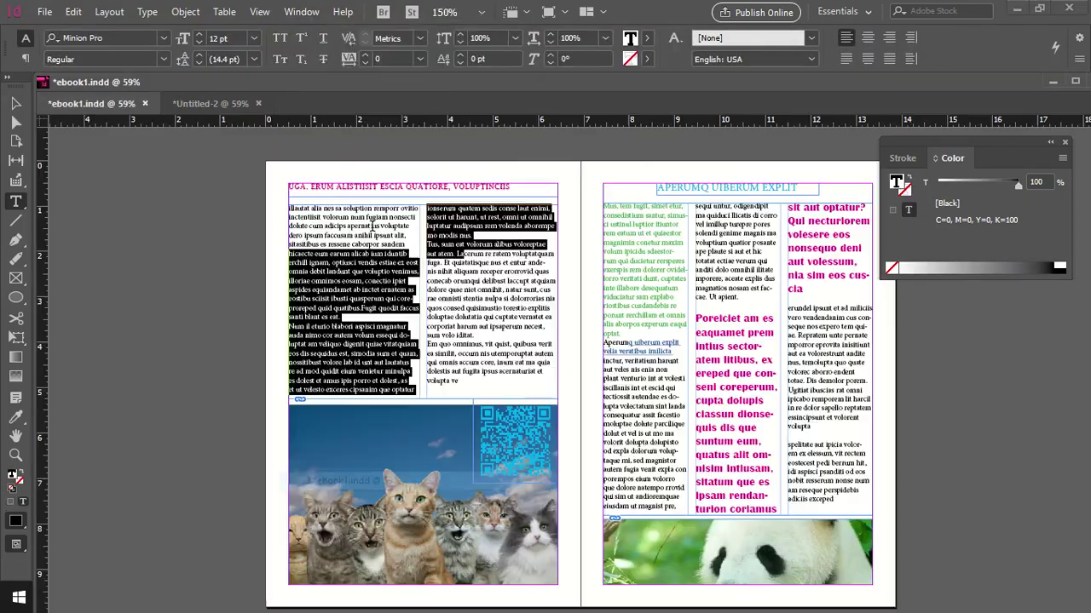
{"action": "left_click", "coordinate": [301, 14]}
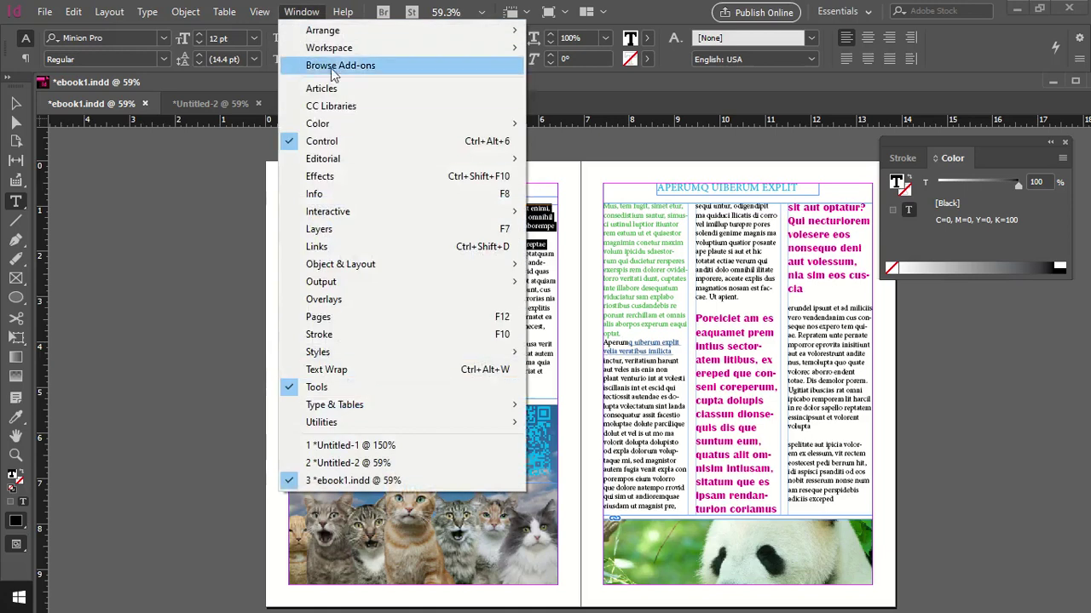
{"action": "left_click", "coordinate": [342, 13]}
Launch the online InDesign Help, then return to the ebook1 spread in InDesign
{"action": "left_click", "coordinate": [344, 13]}
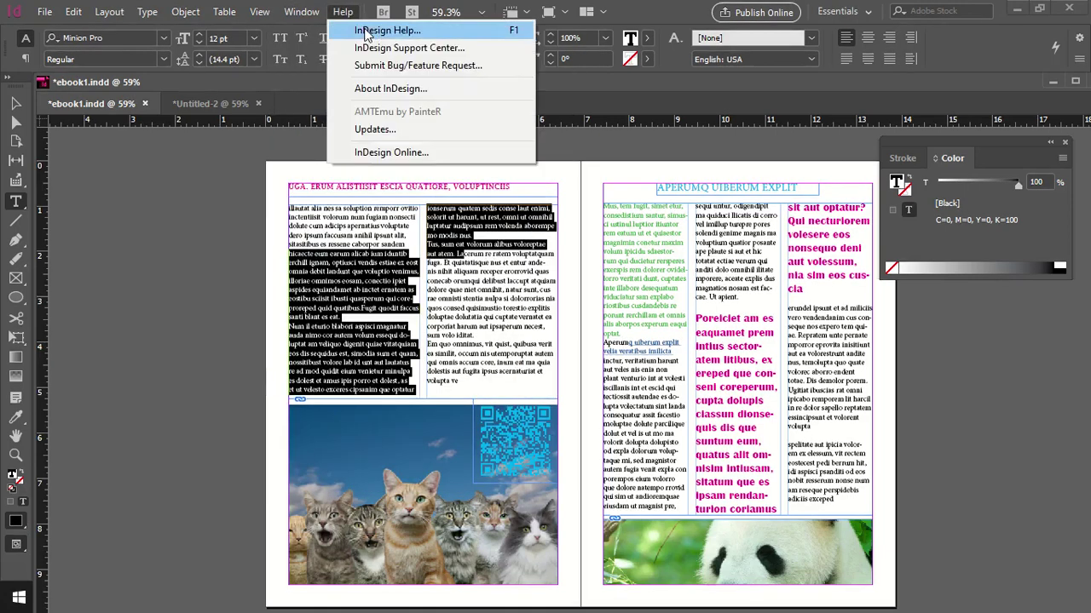
{"action": "left_click", "coordinate": [379, 30]}
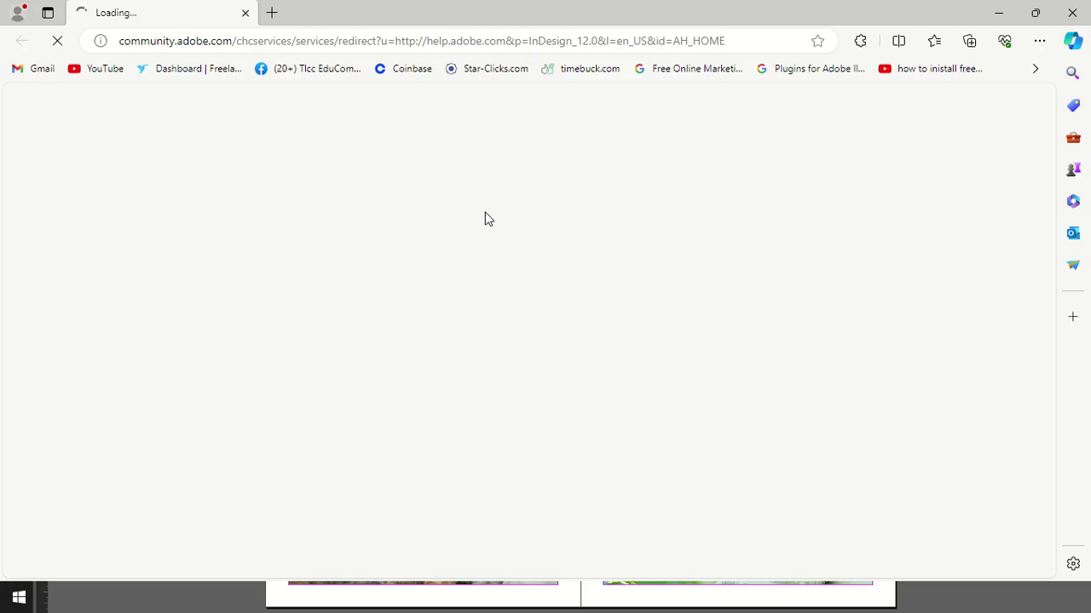
{"action": "left_click", "coordinate": [645, 602]}
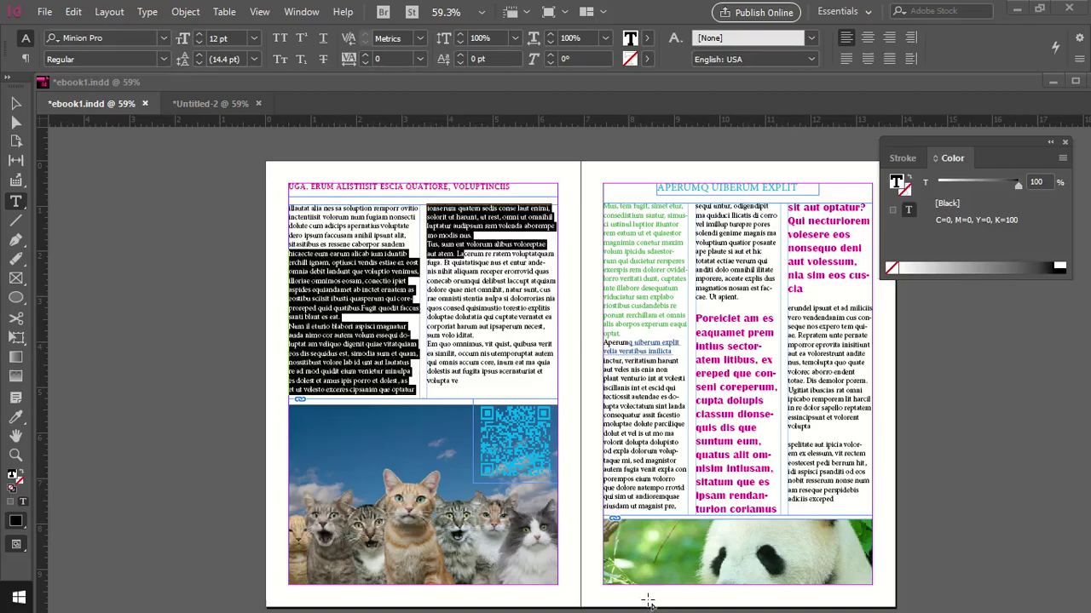